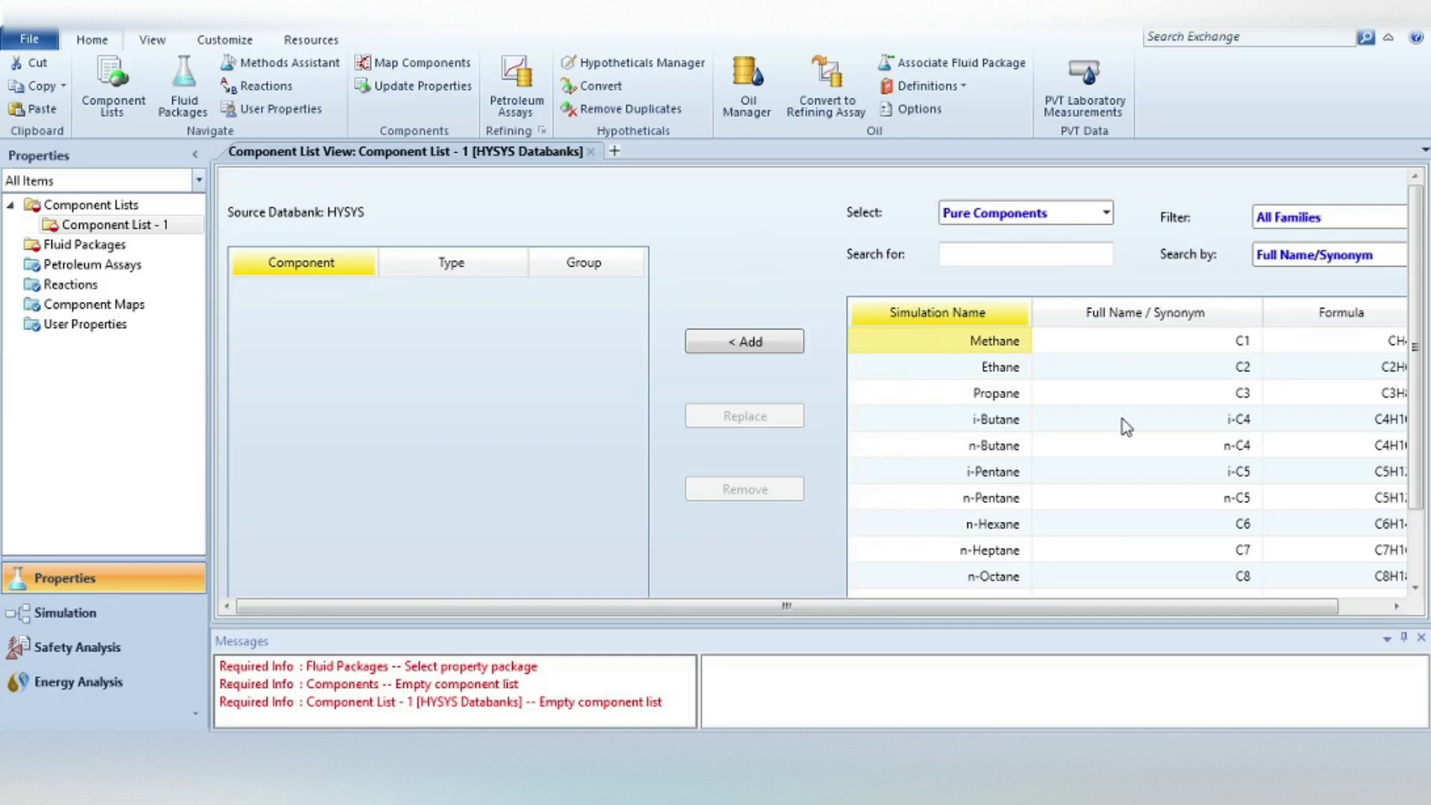
Add Methane through n-Hexane to Component List - 1
left_click(955, 365)
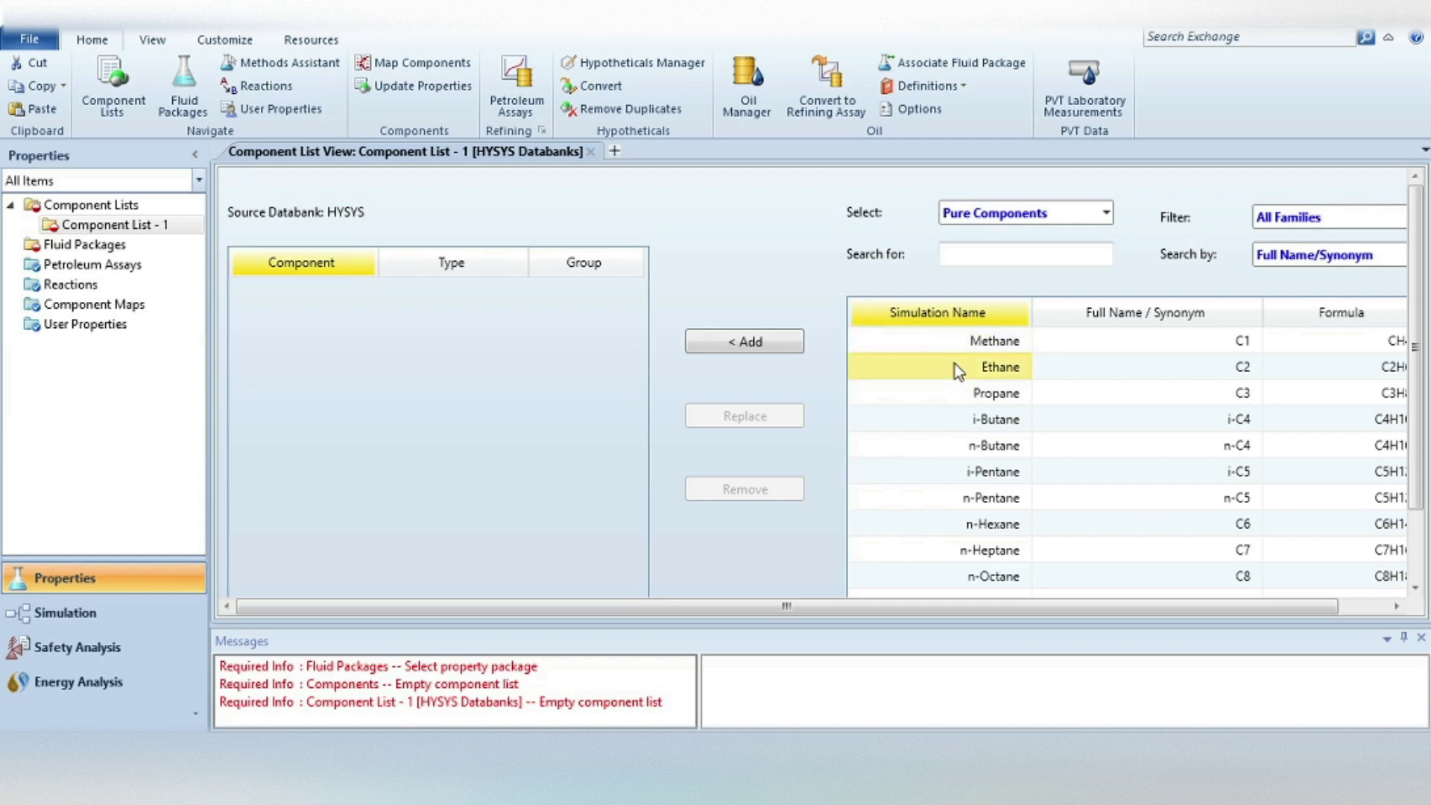
left_click_drag(950, 339, 949, 518)
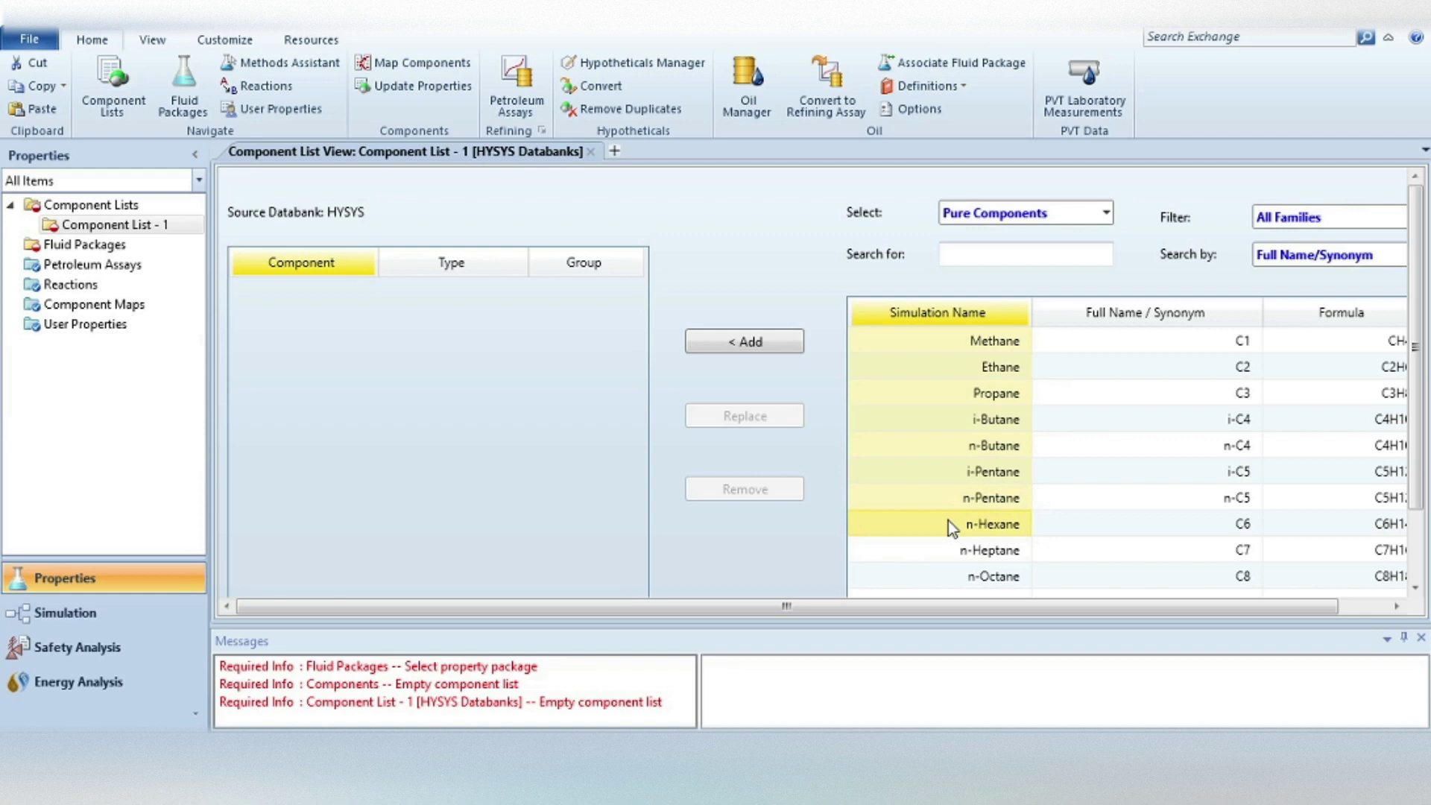
left_click(737, 345)
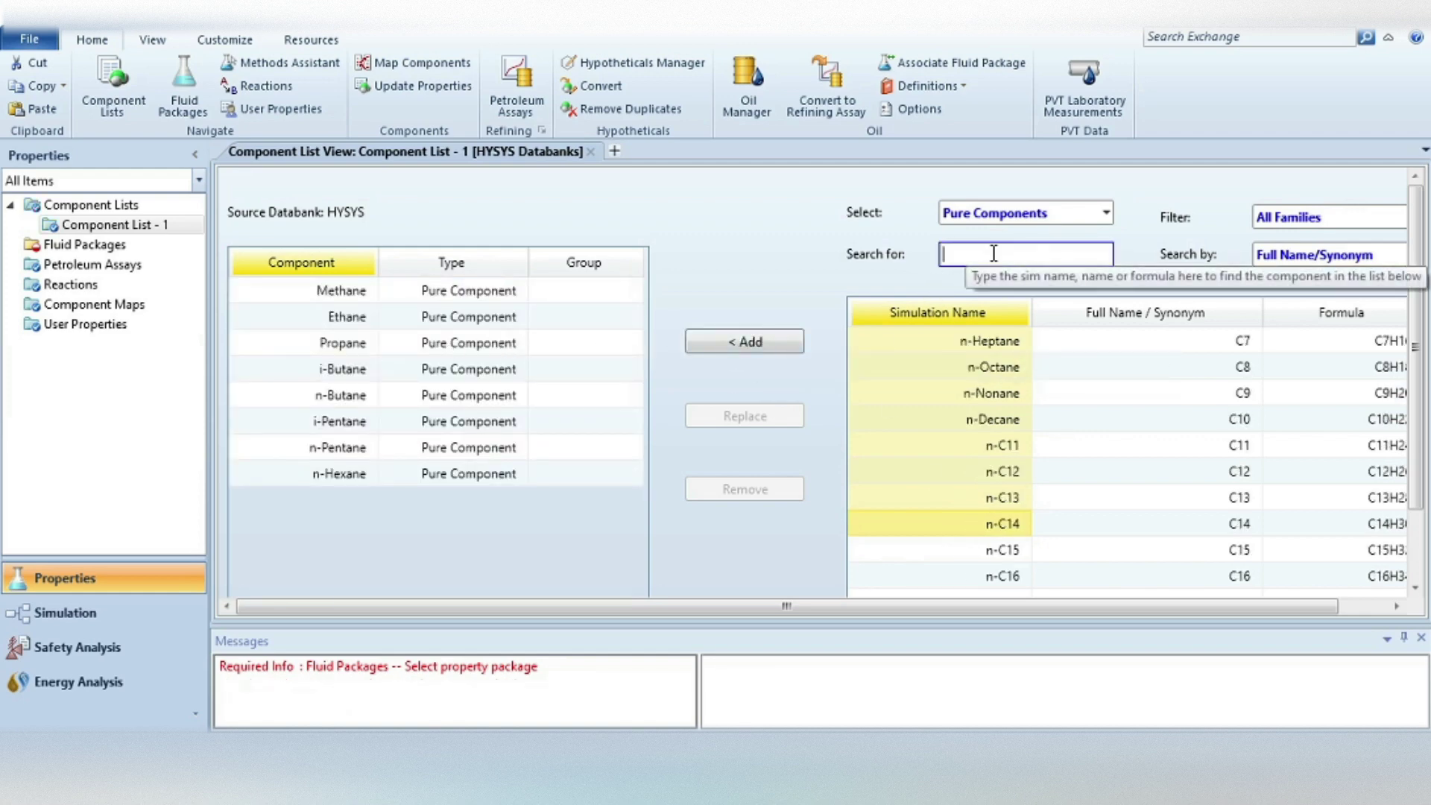
Search for 'h2' and add Hydrogen to the component list
left_click(928, 548)
left_click(971, 257)
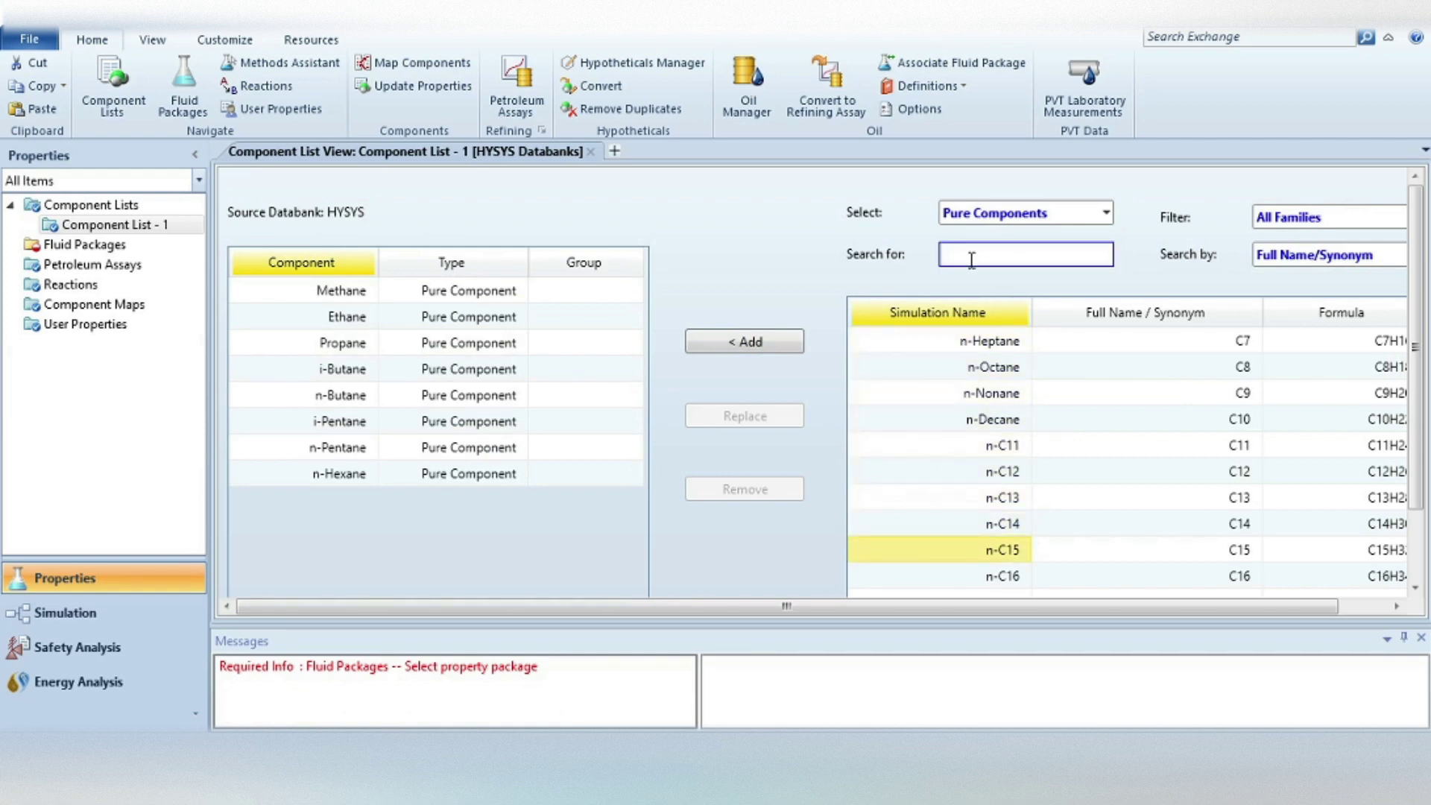
type("h2")
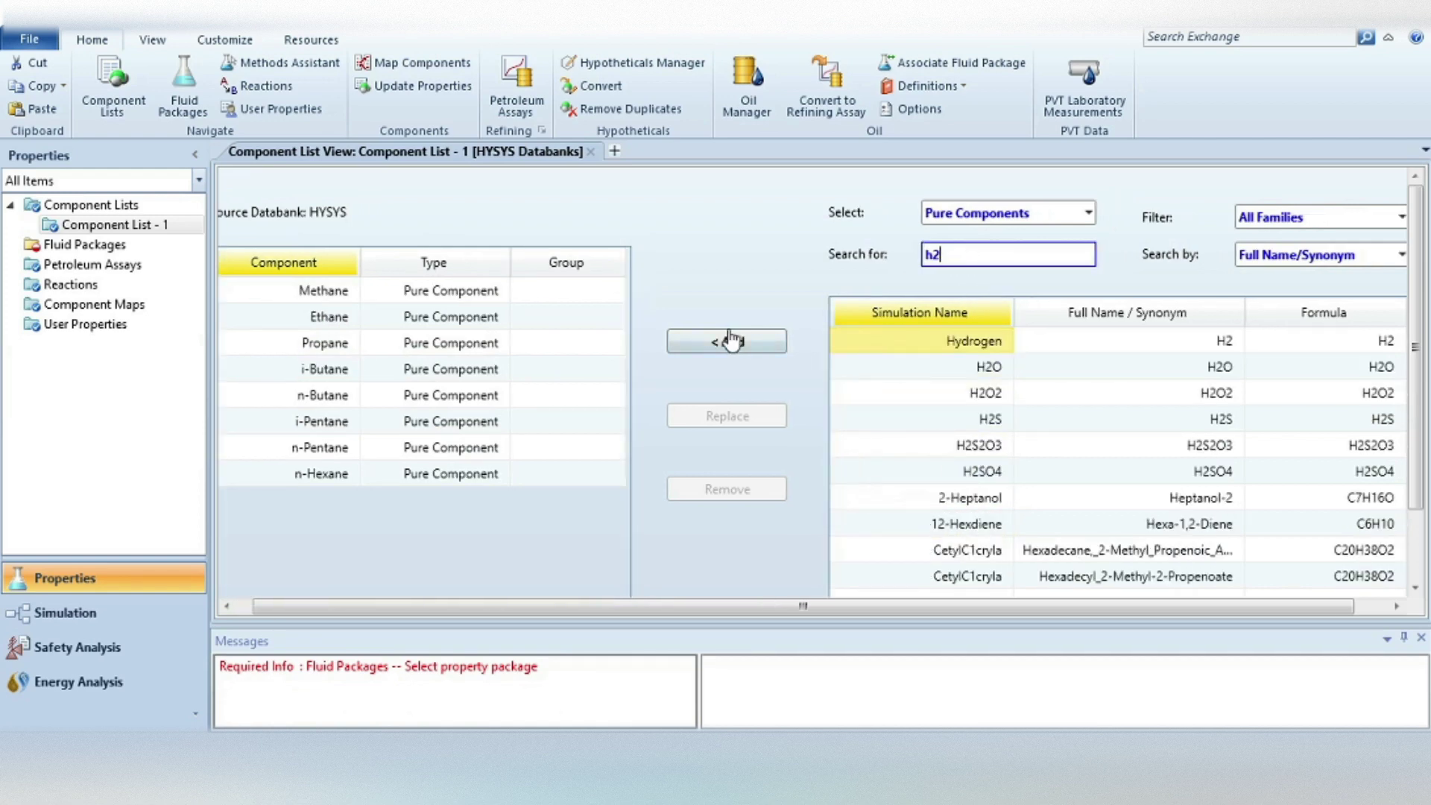
left_click(728, 341)
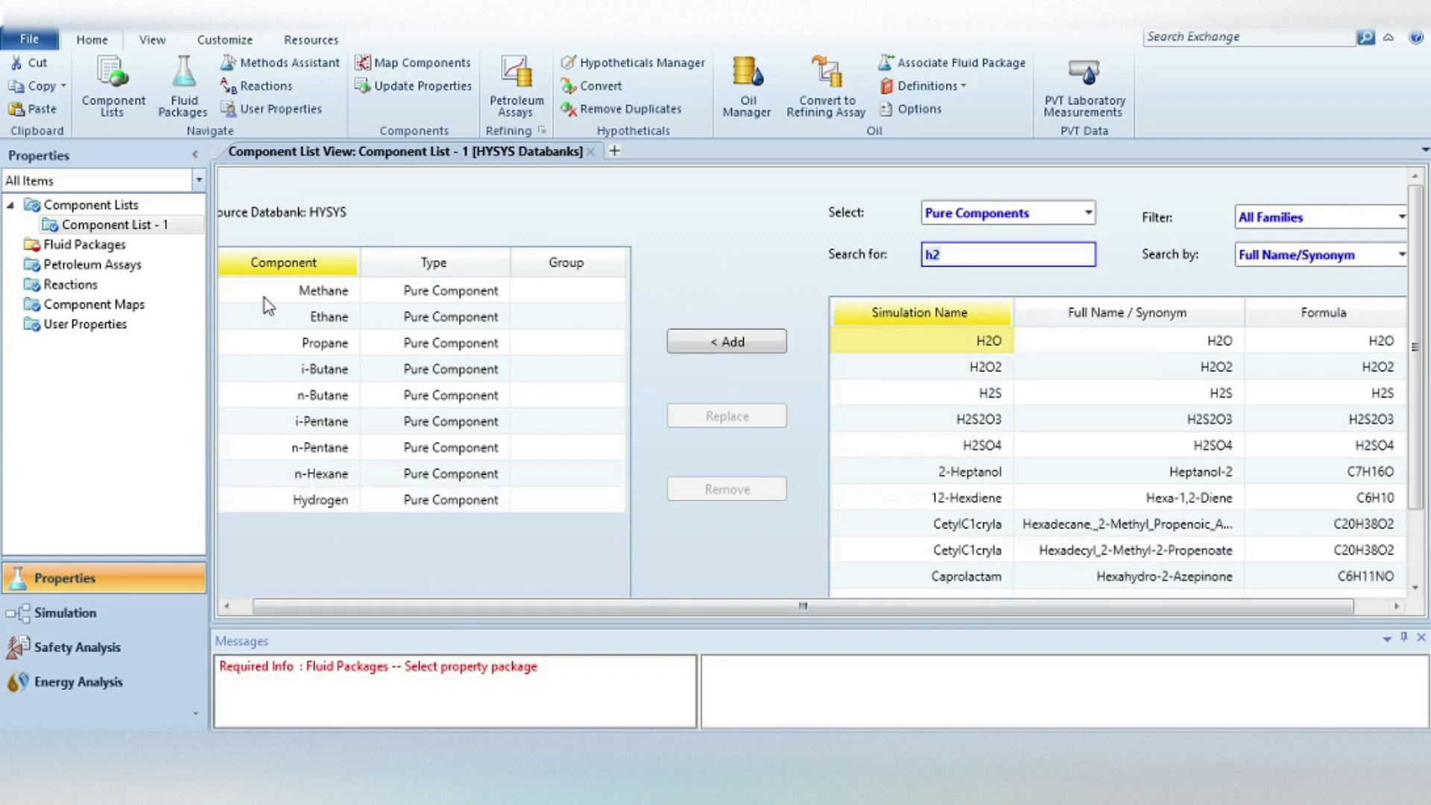
Add fluid package Basis-1 using Peng-Robinson, then enter the Simulation environment
double_click(74, 245)
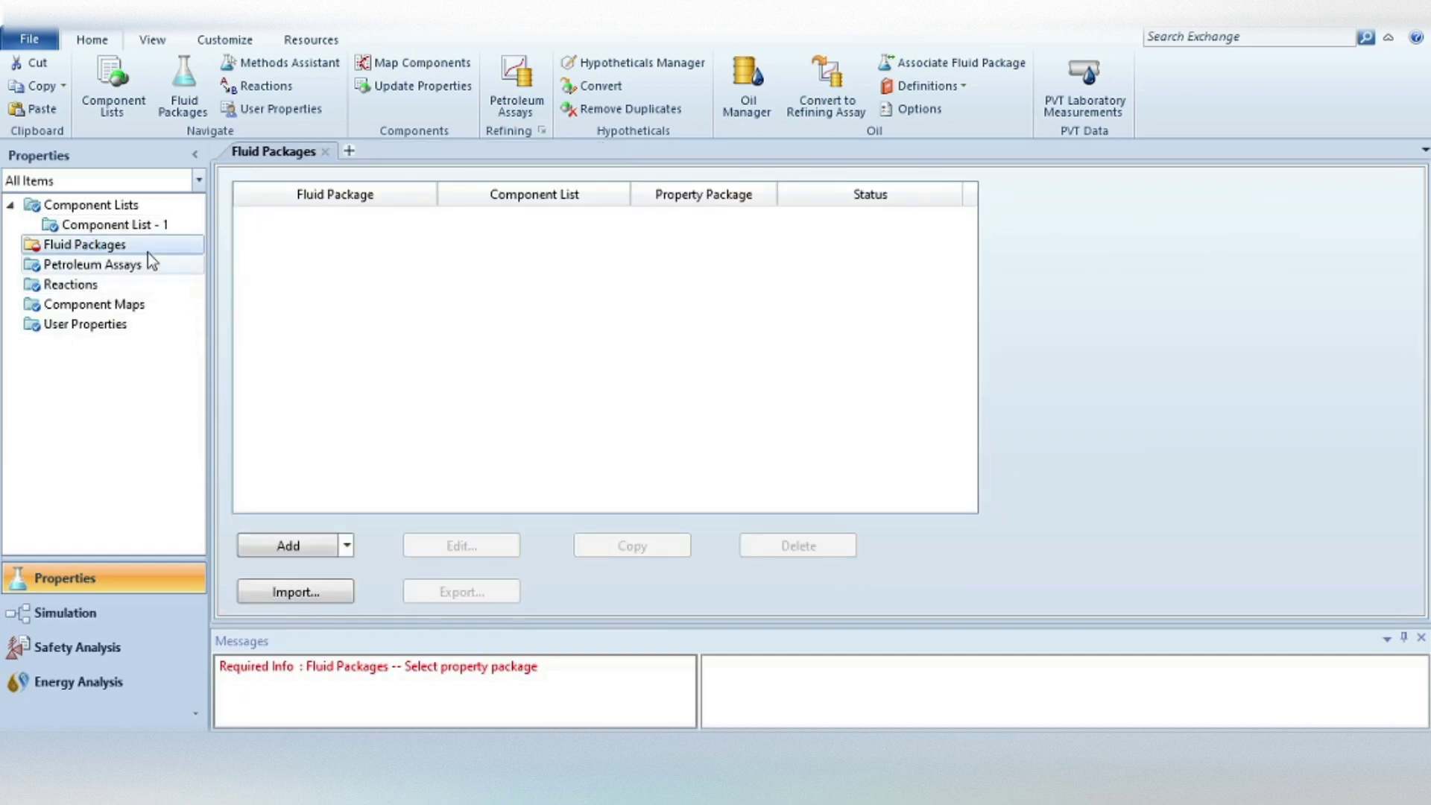
left_click(288, 546)
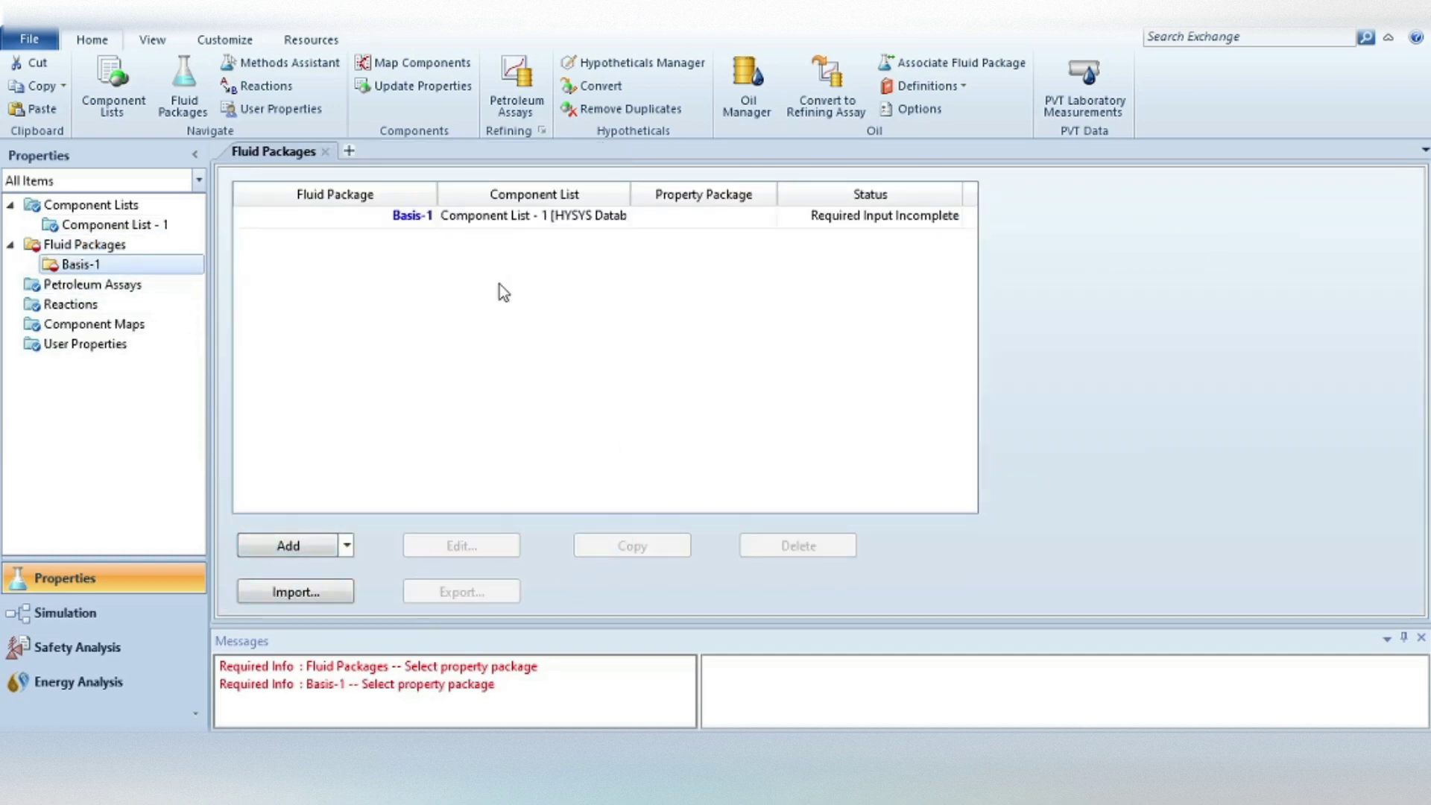
scroll(366, 431, "down", 2)
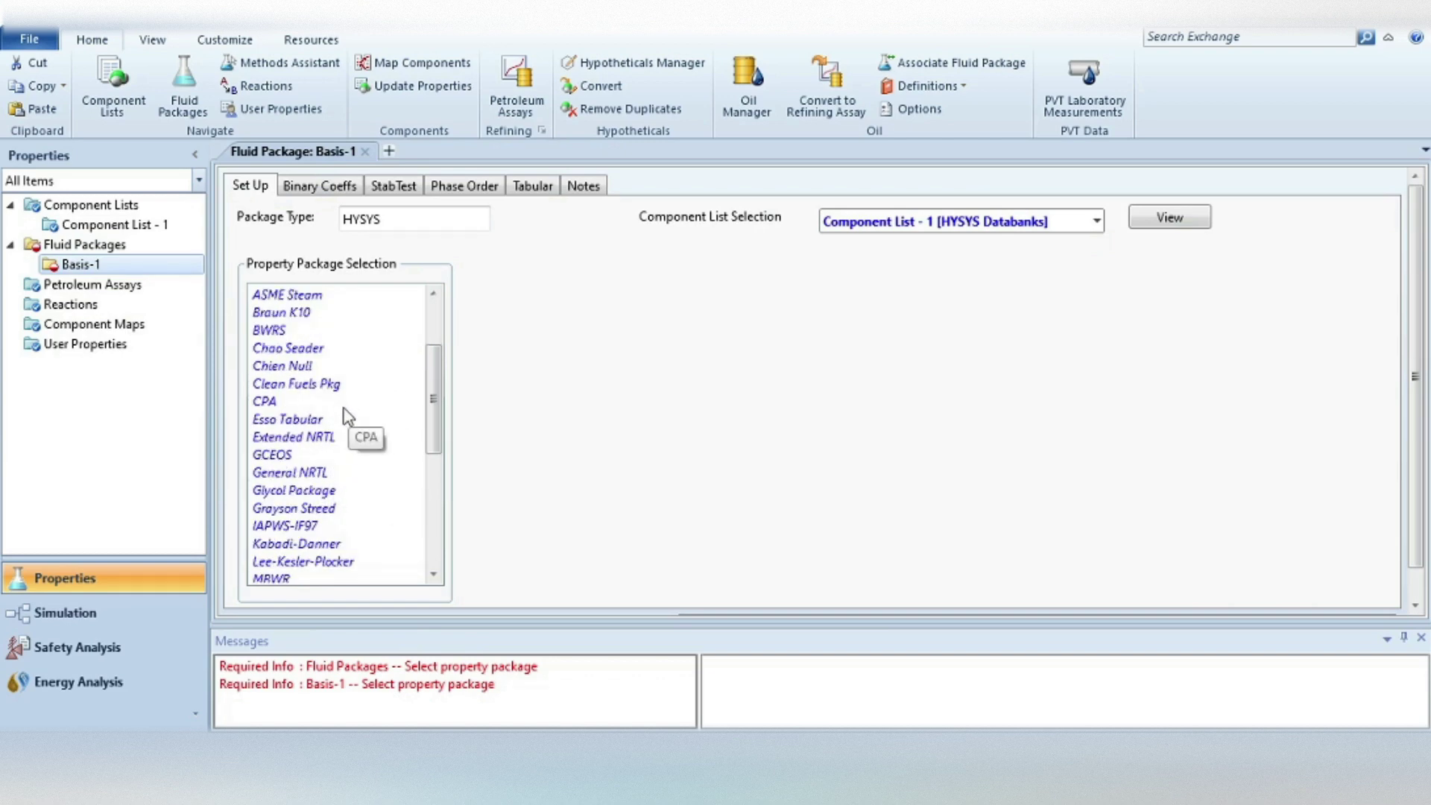
scroll(346, 415, "down", 1)
scroll(379, 525, "down", 1)
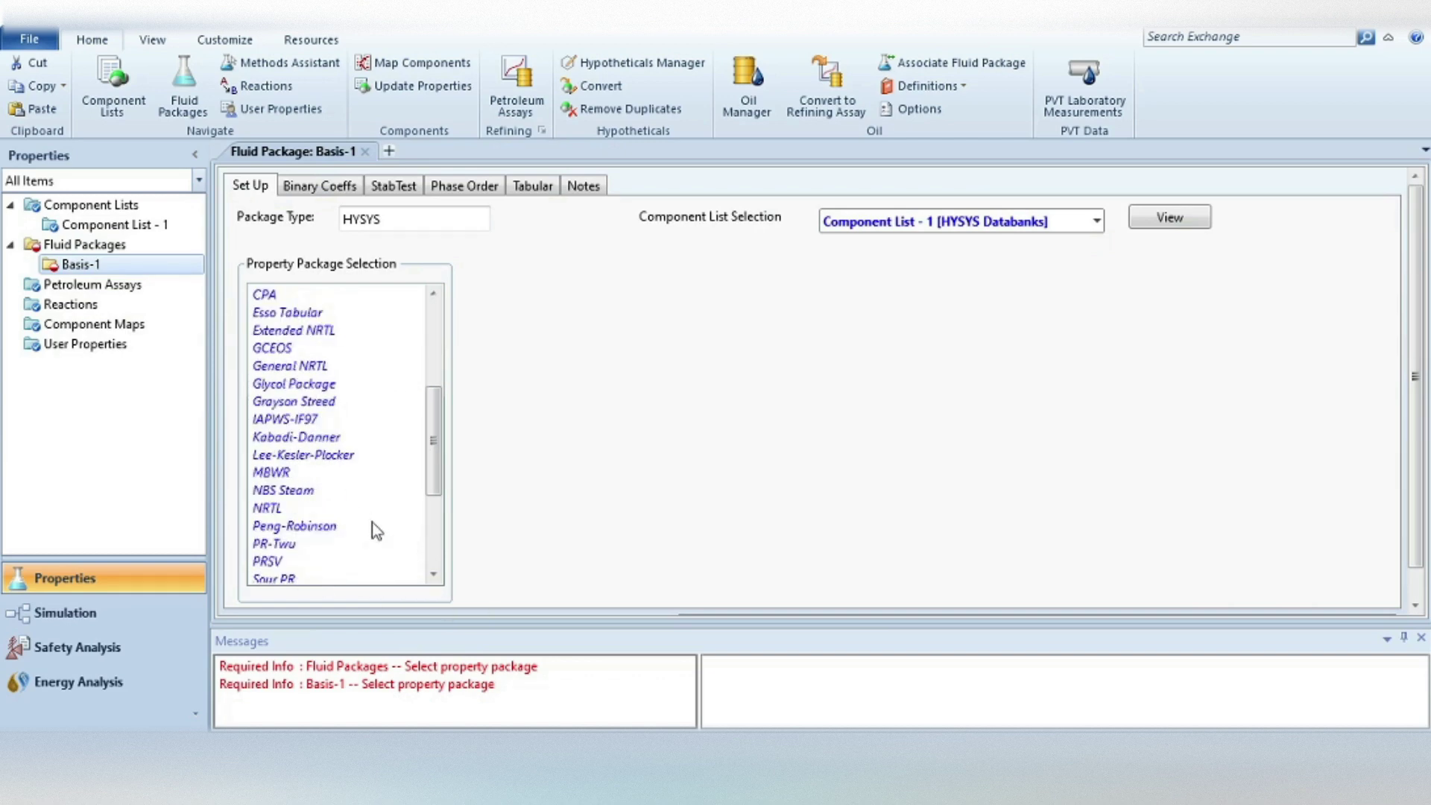
left_click(326, 521)
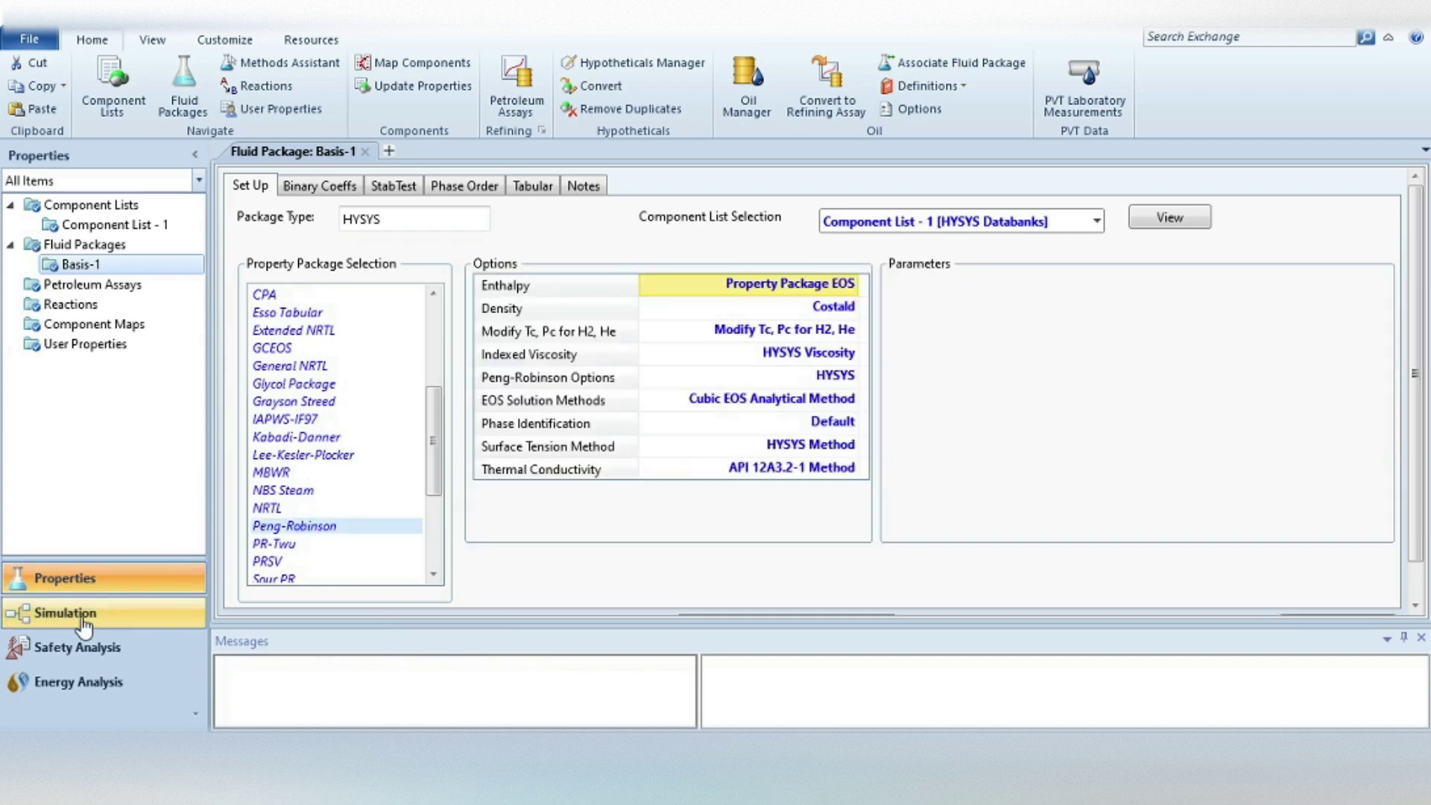
left_click(38, 613)
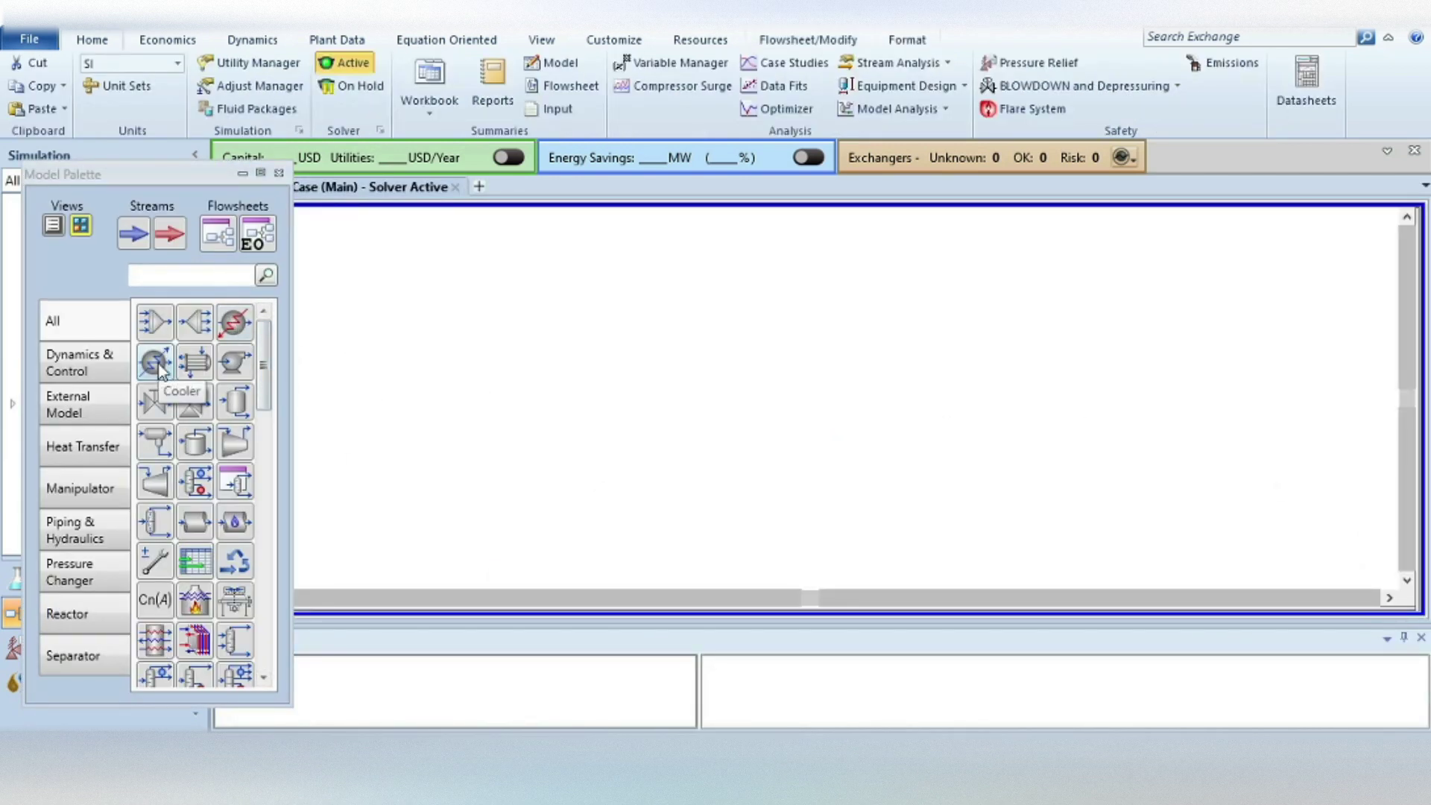
Drop a Cooler (E-100) and a Separator (V-100) from the Model Palette onto the flowsheet
left_click_drag(161, 370, 530, 416)
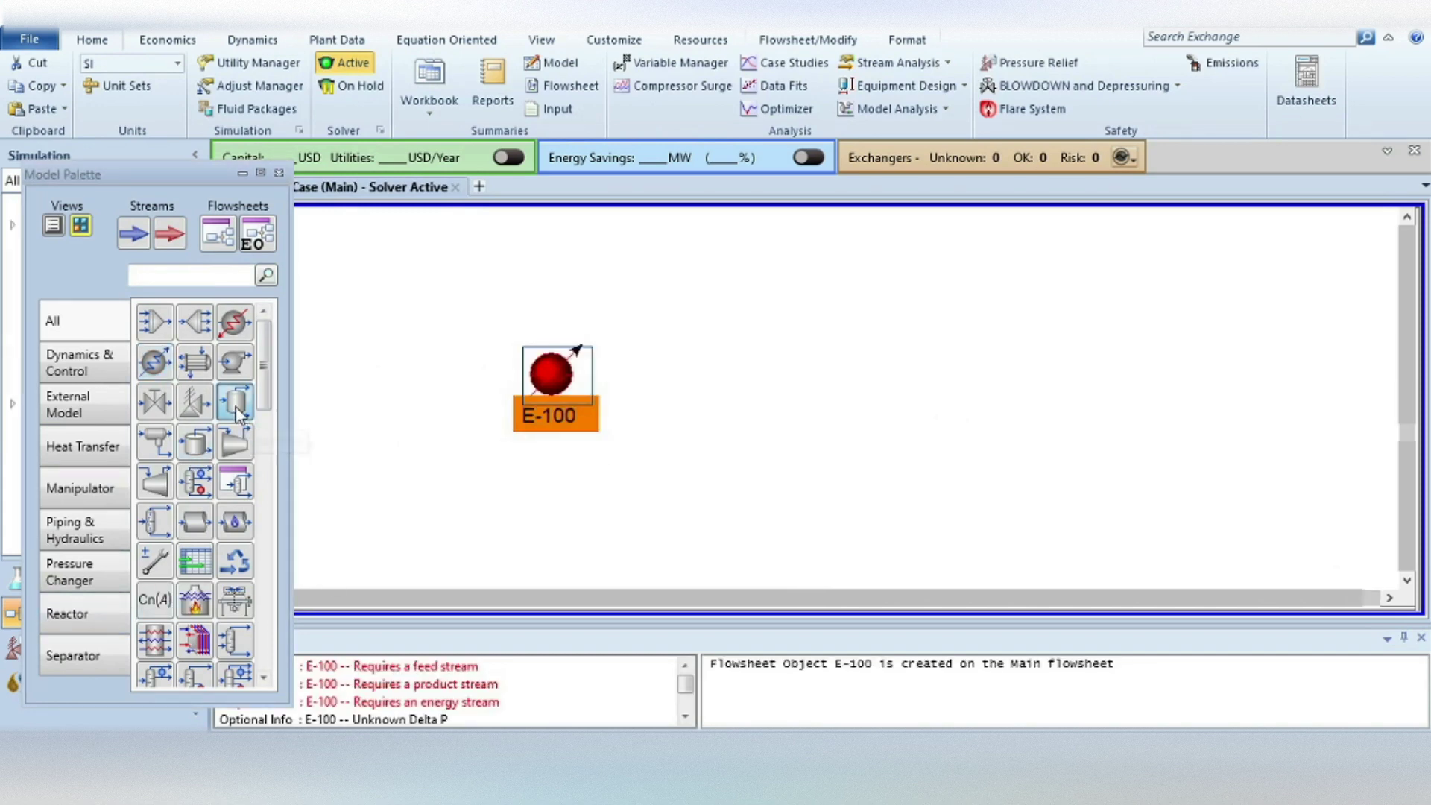
left_click_drag(239, 413, 790, 466)
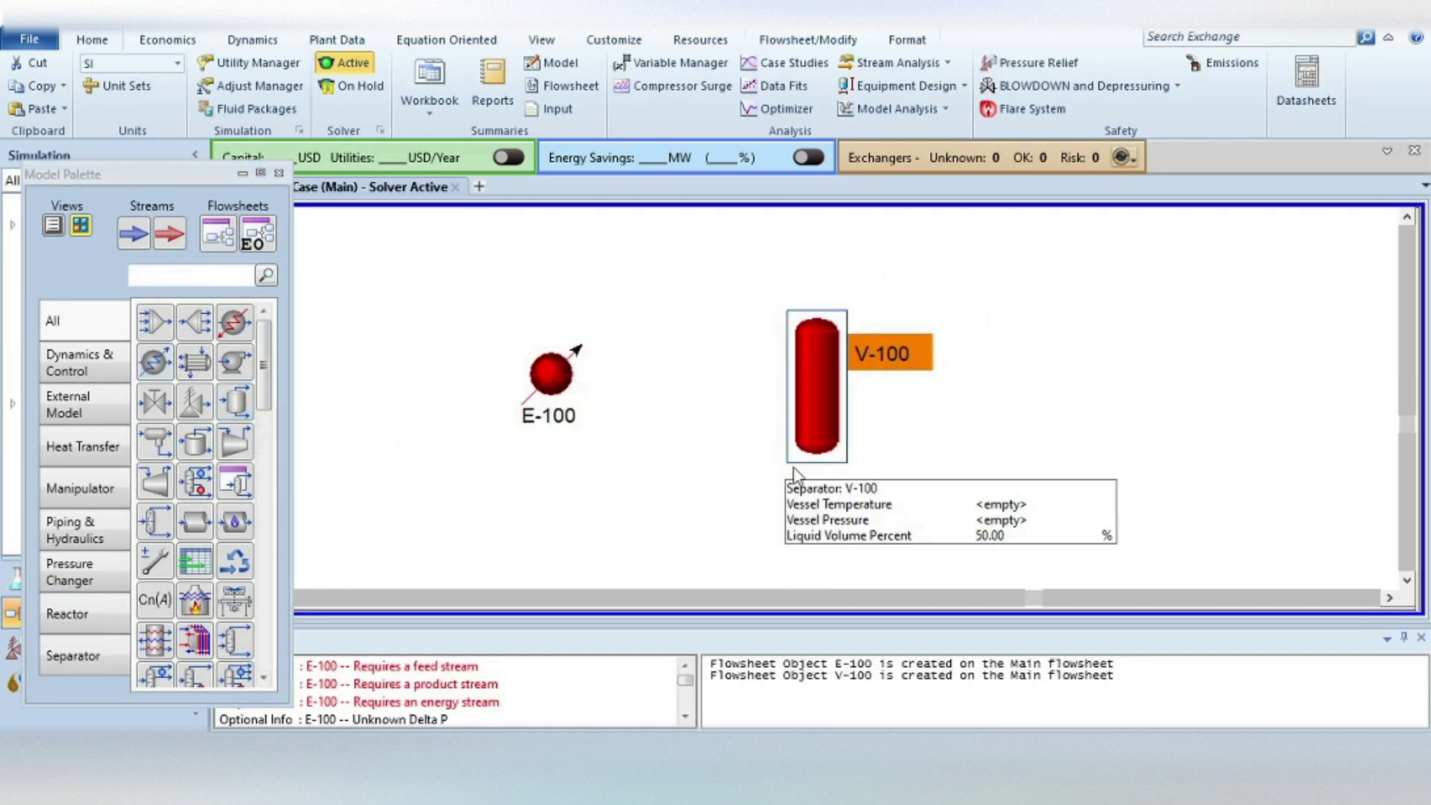
left_click(279, 174)
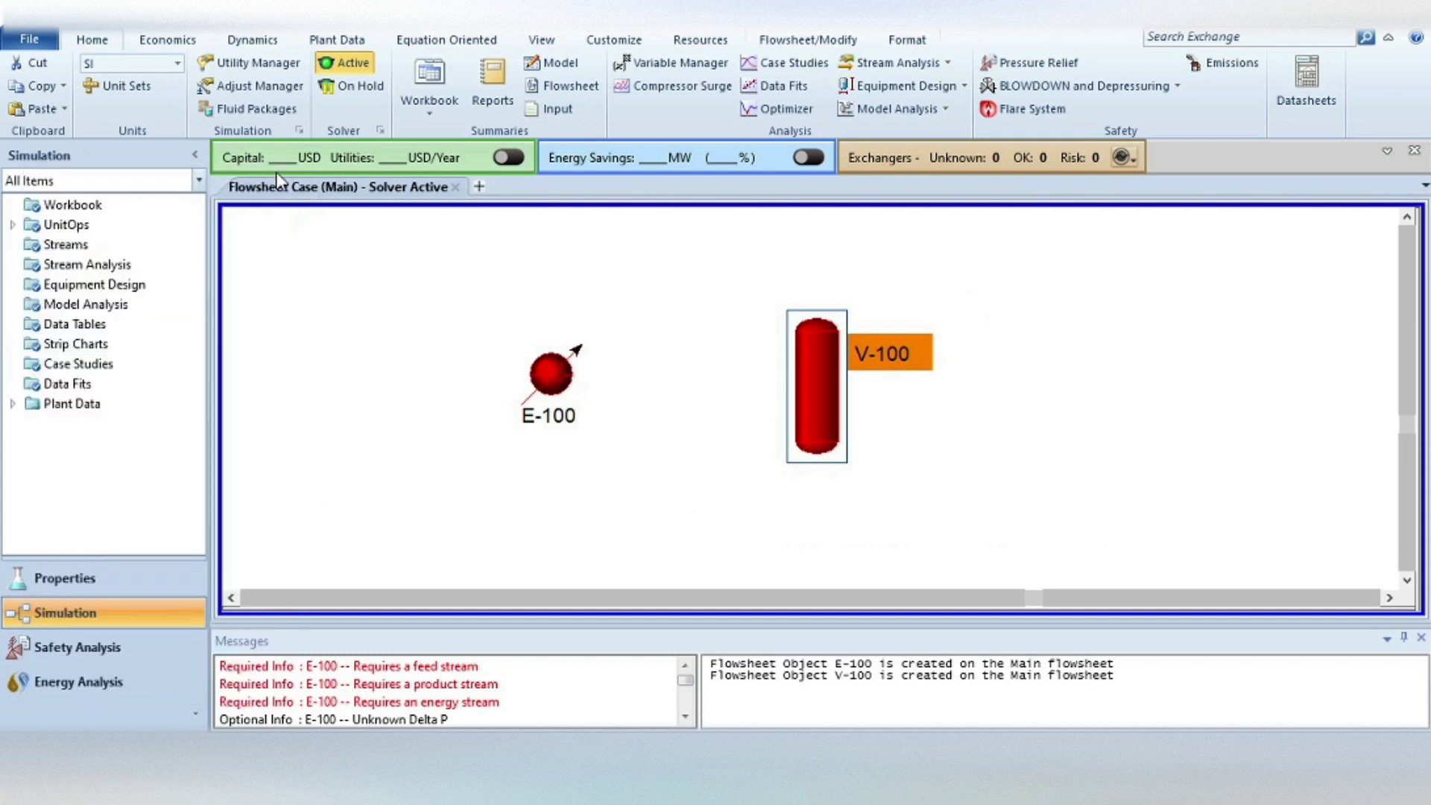
mouse_move(552, 373)
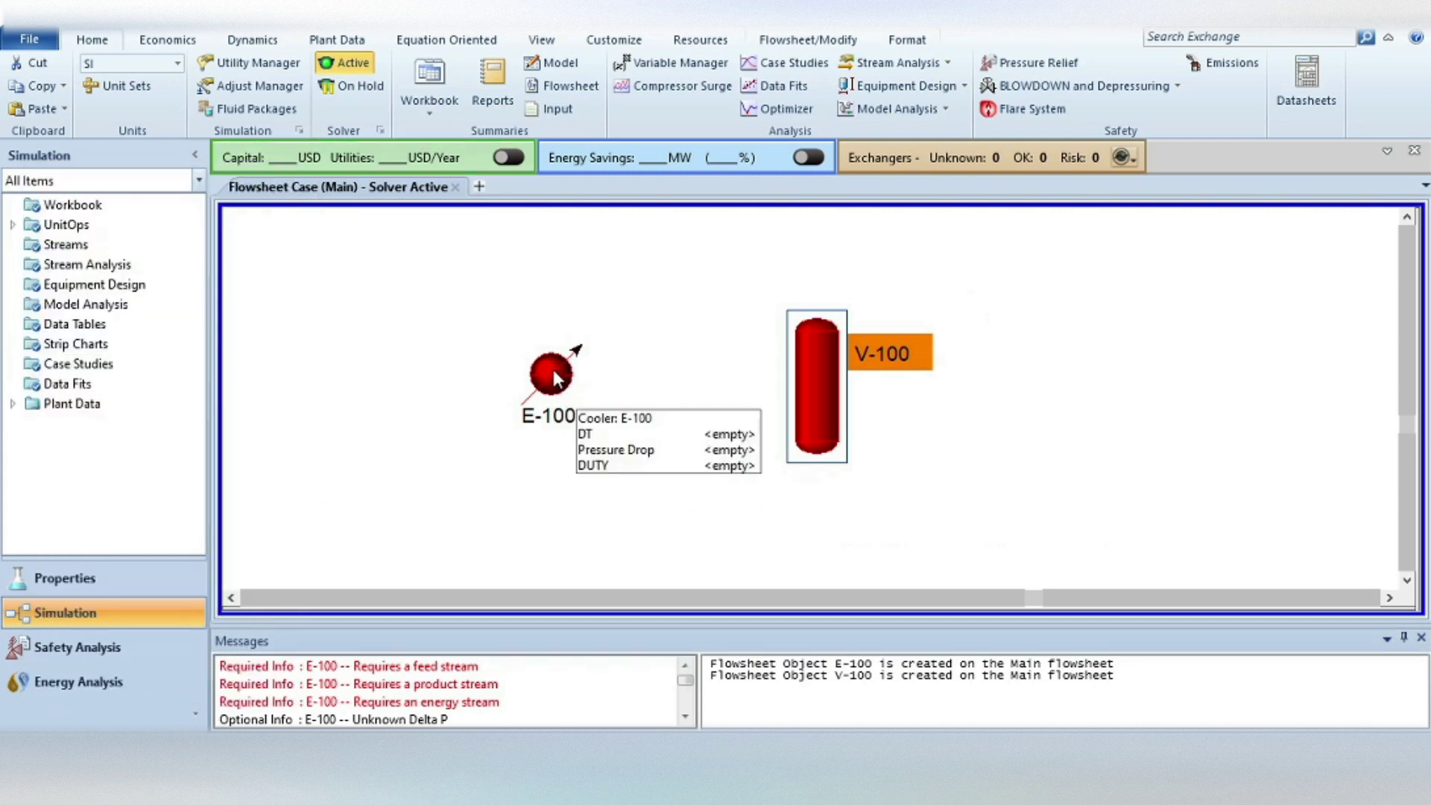
Wire E-100 with inlet 'Feed gas', outlet 'to sep' and energy stream 'Duty'
double_click(553, 370)
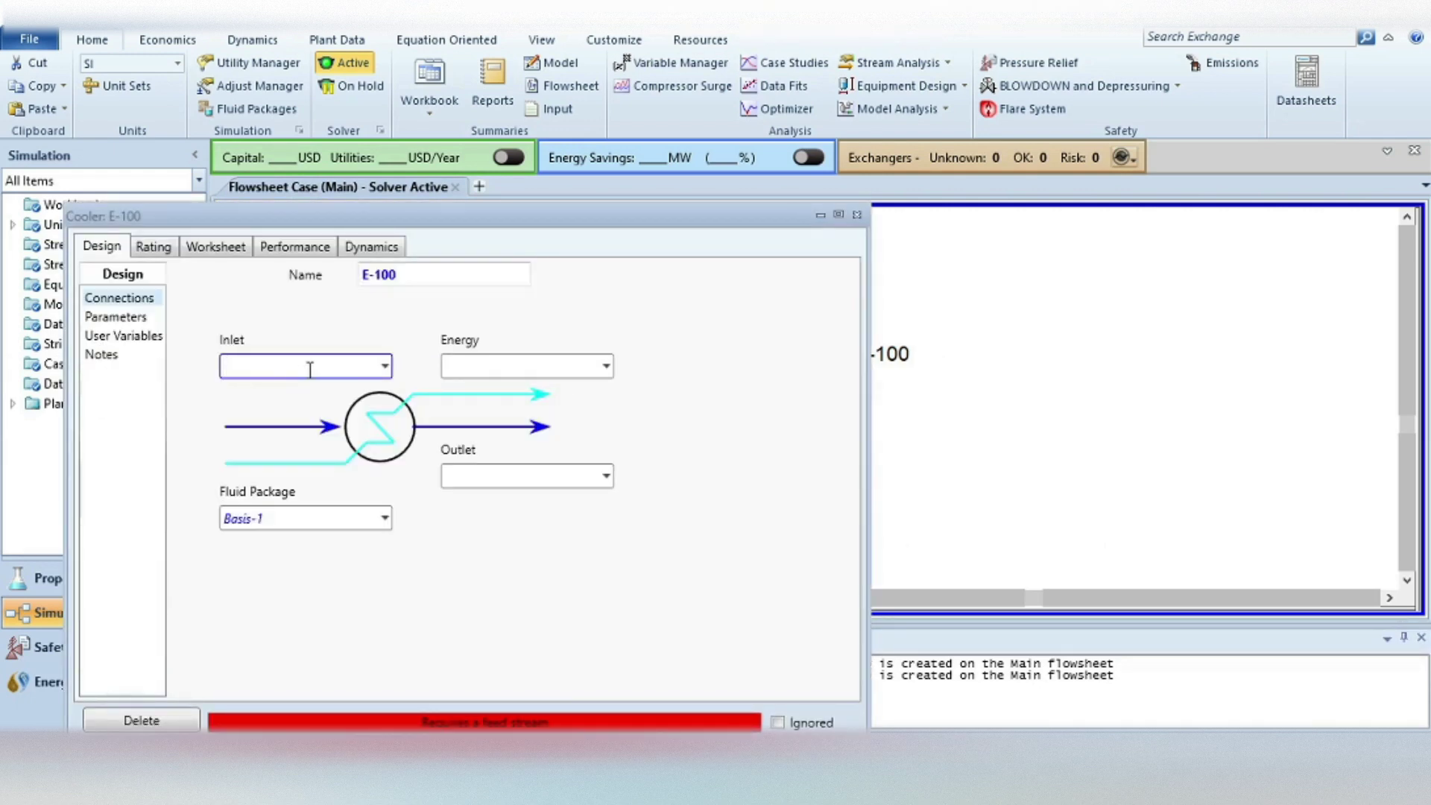
type("Feed")
type(" gas")
key("Return")
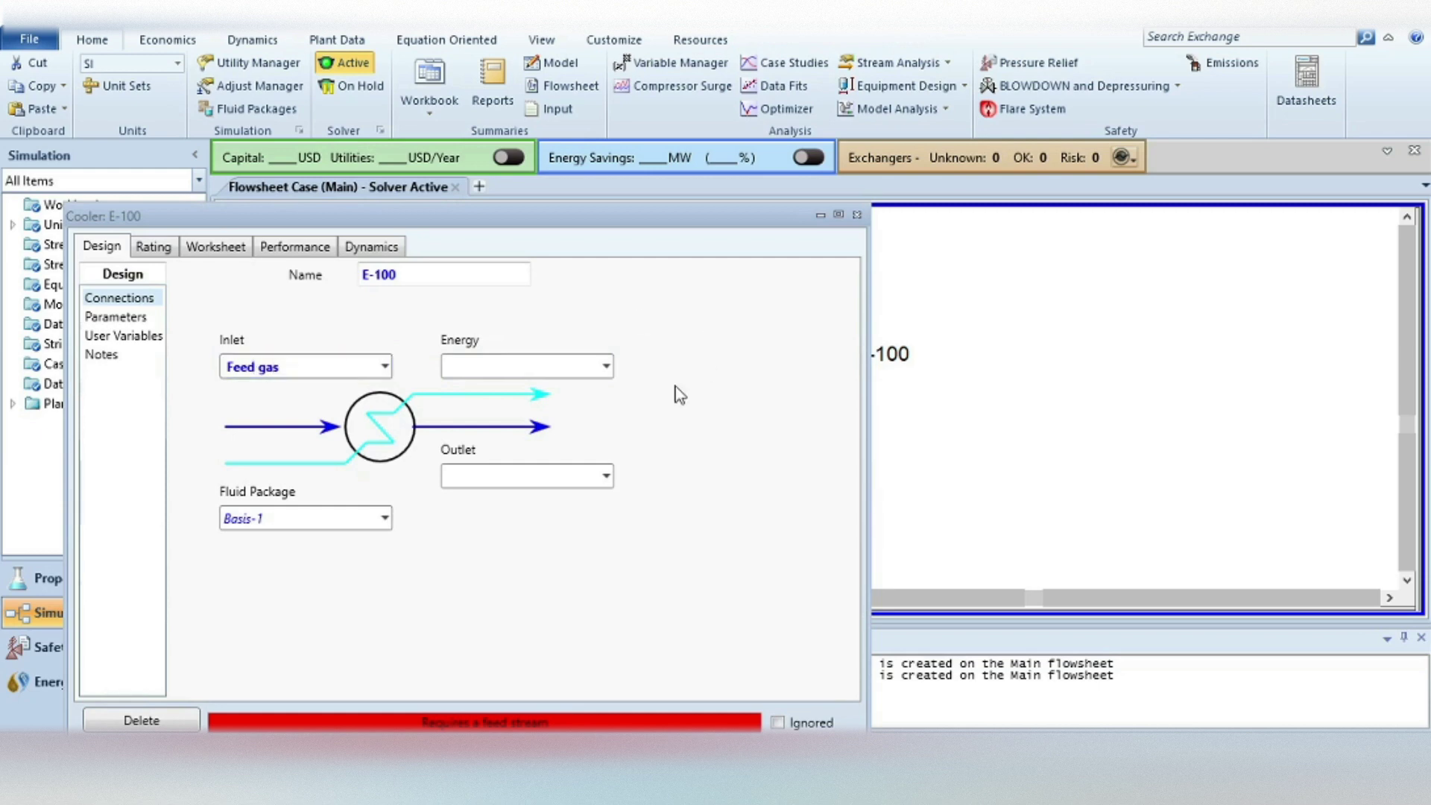
left_click(535, 478)
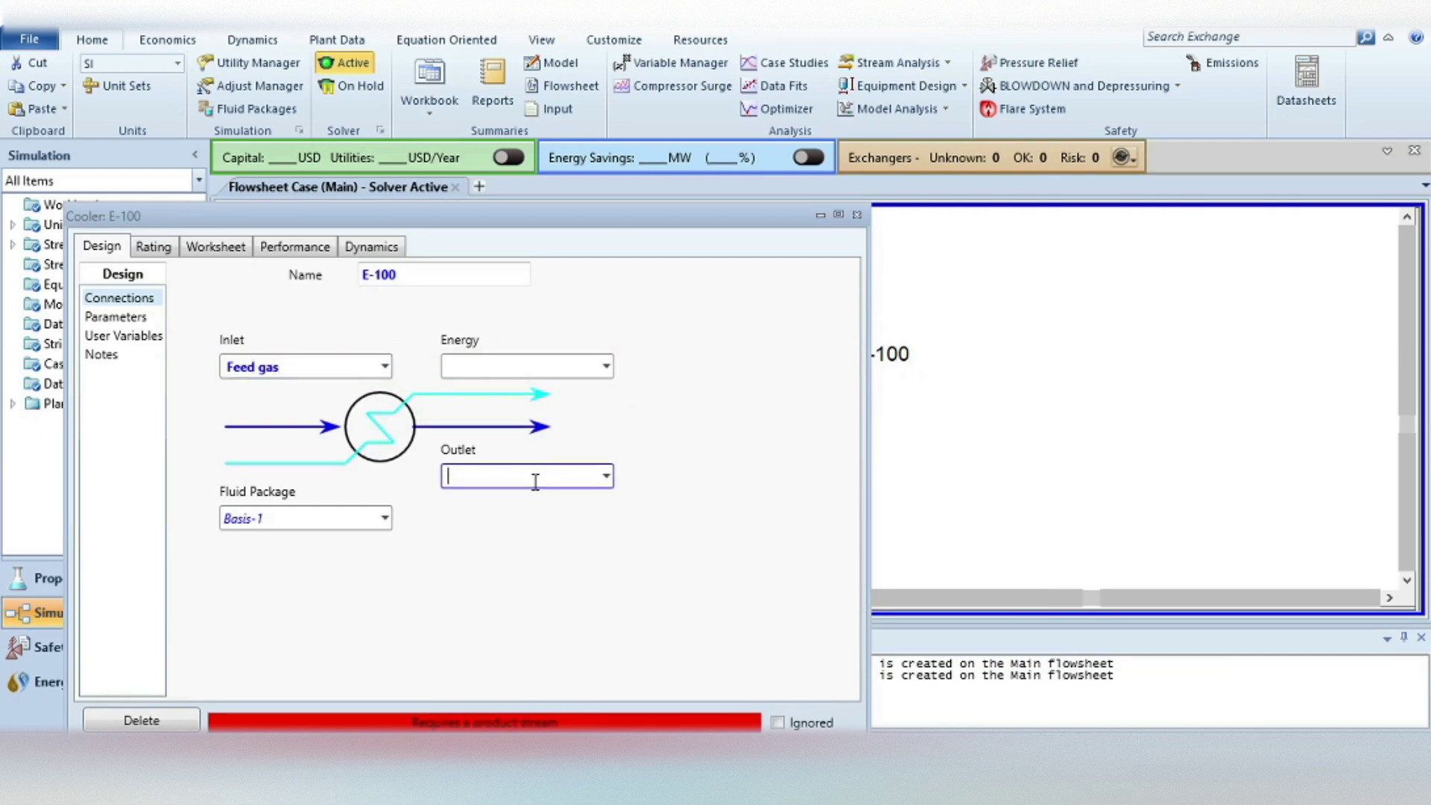
type("to s")
type("ep")
left_click(467, 365)
type("Duty")
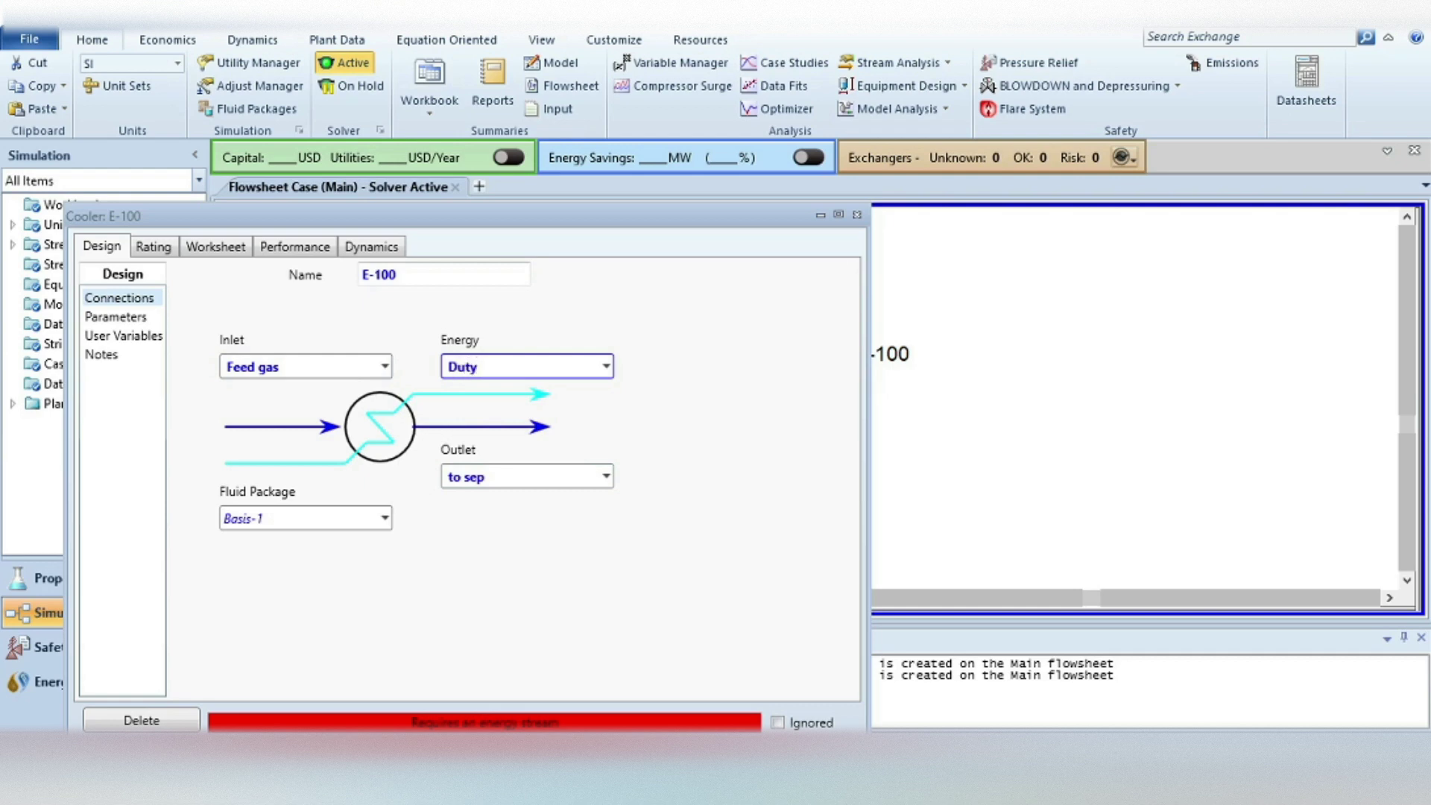
key("Return")
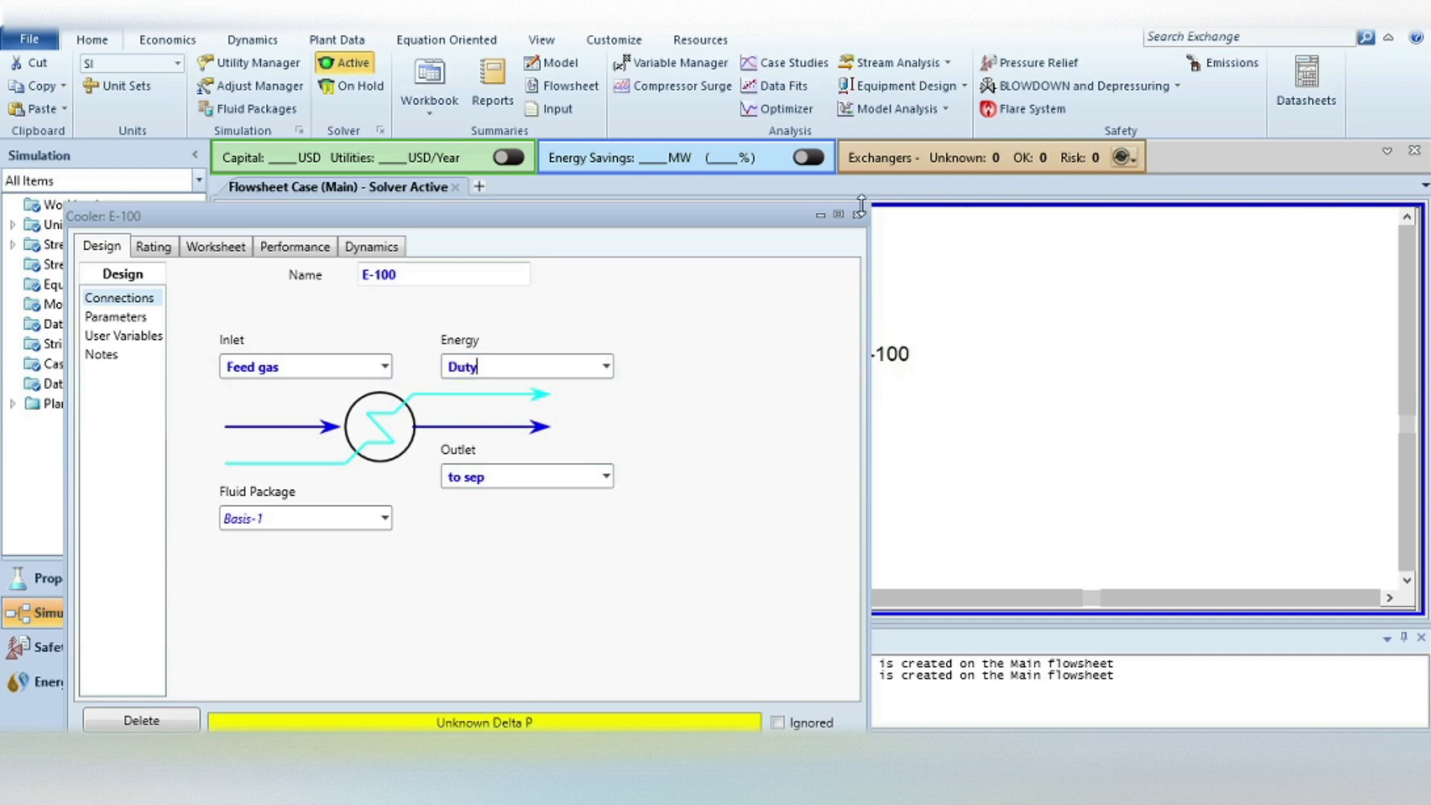
left_click(857, 216)
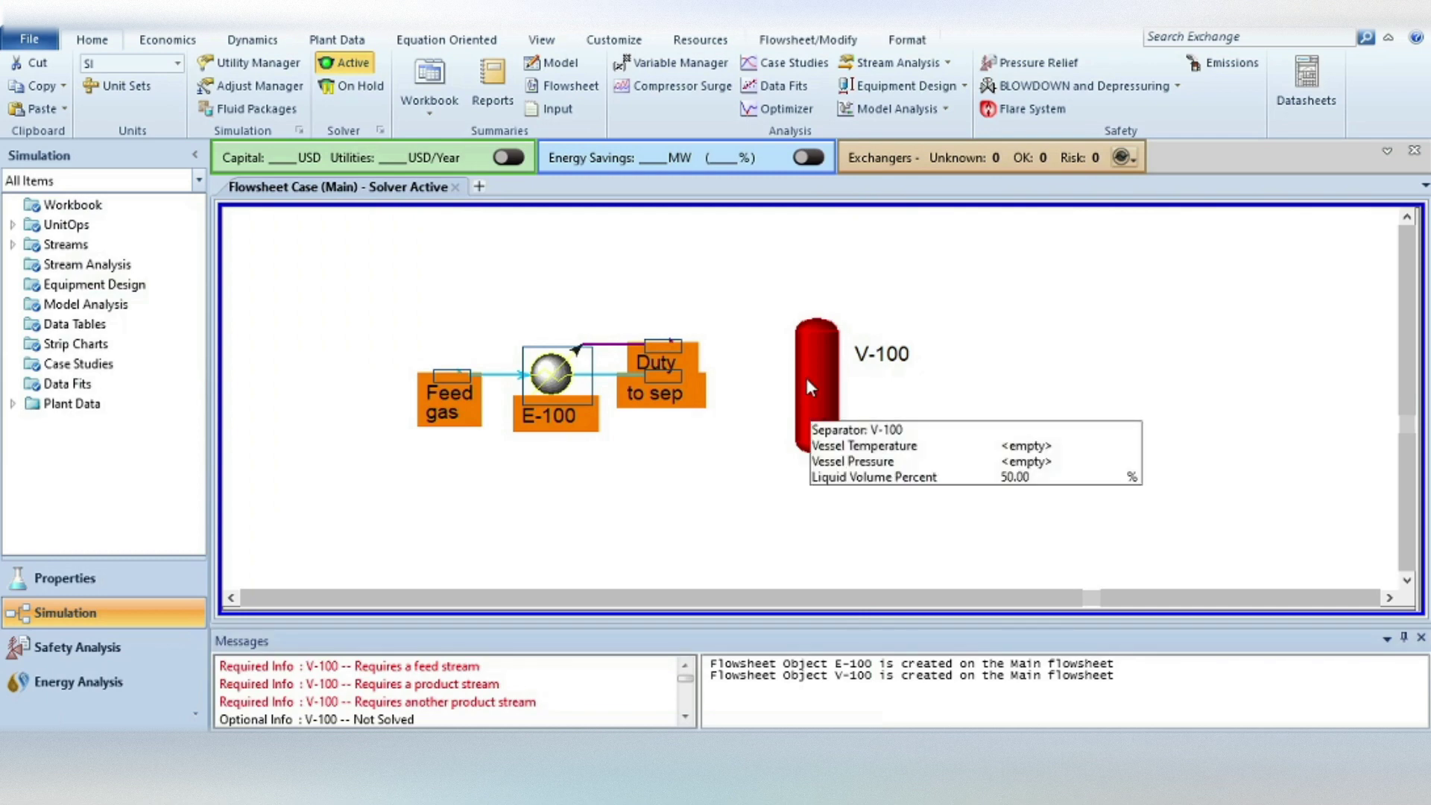
double_click(811, 387)
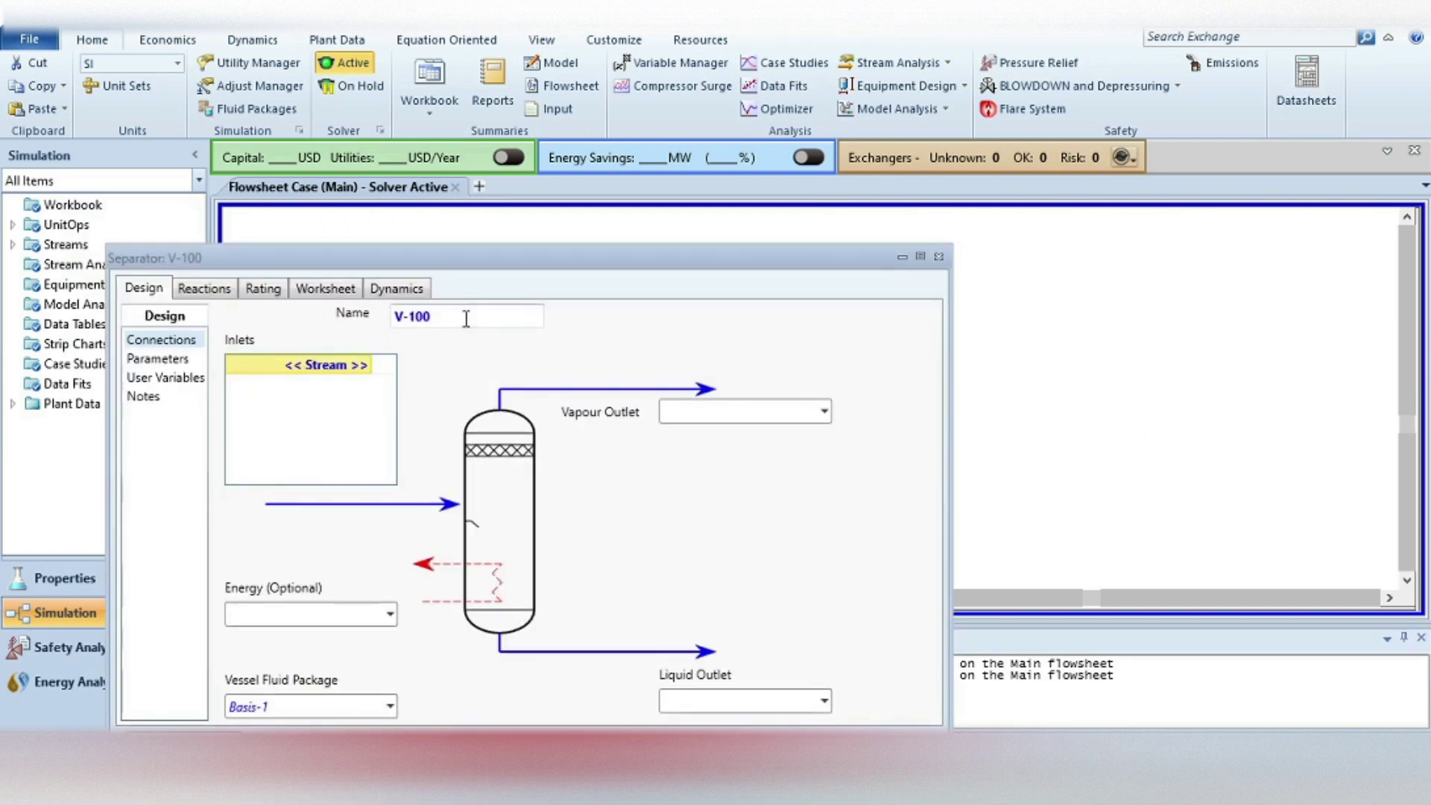
Rename separator V-100 to 'sepeartor'
left_click(466, 319)
key("BackSpace")
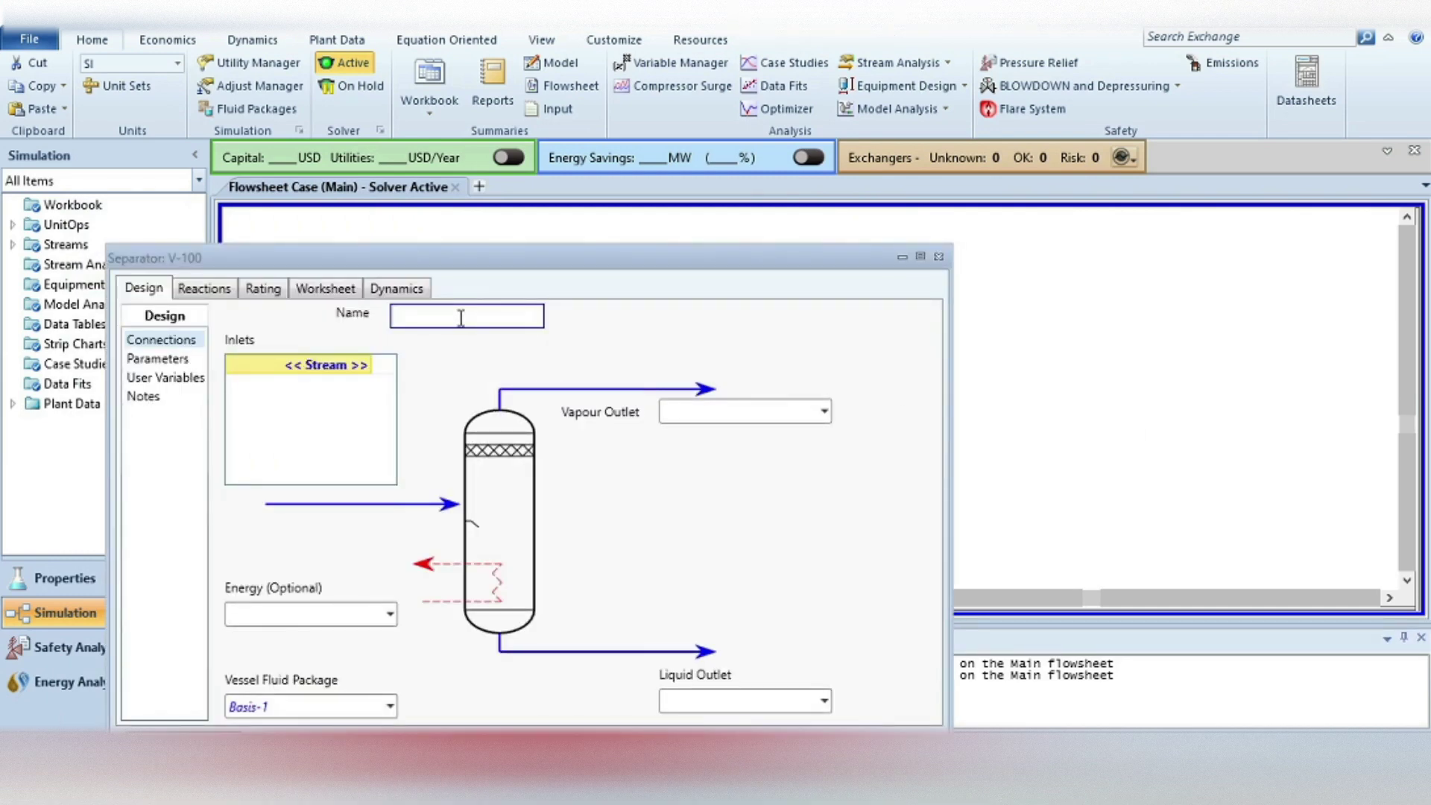
type("sepeart")
type("or")
left_click(352, 367)
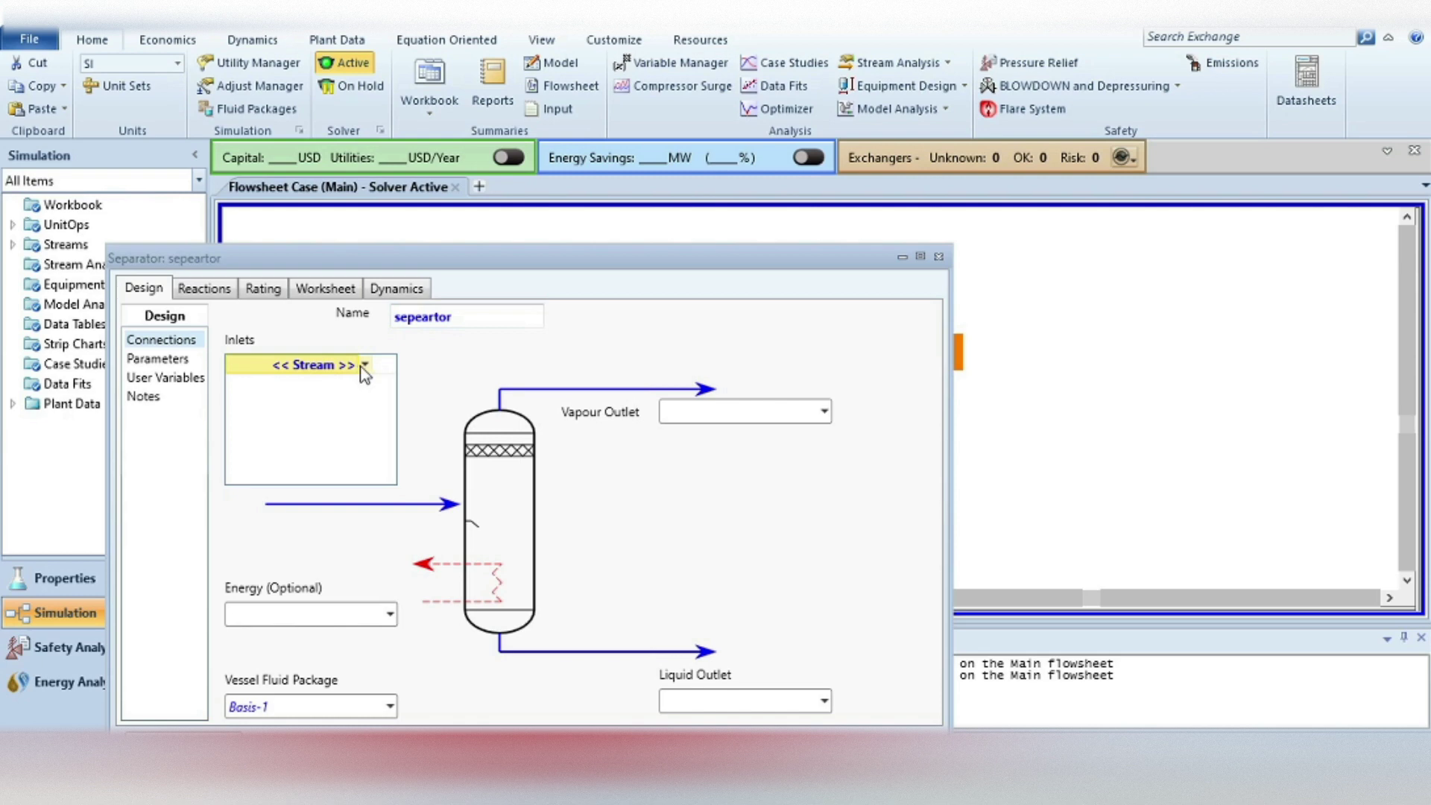
Connect the separator inlet 'to sep', vapour outlet 'Hydrogen' and liquid outlet 'Condensate'
left_click(365, 365)
left_click(270, 402)
left_click(702, 411)
type("H")
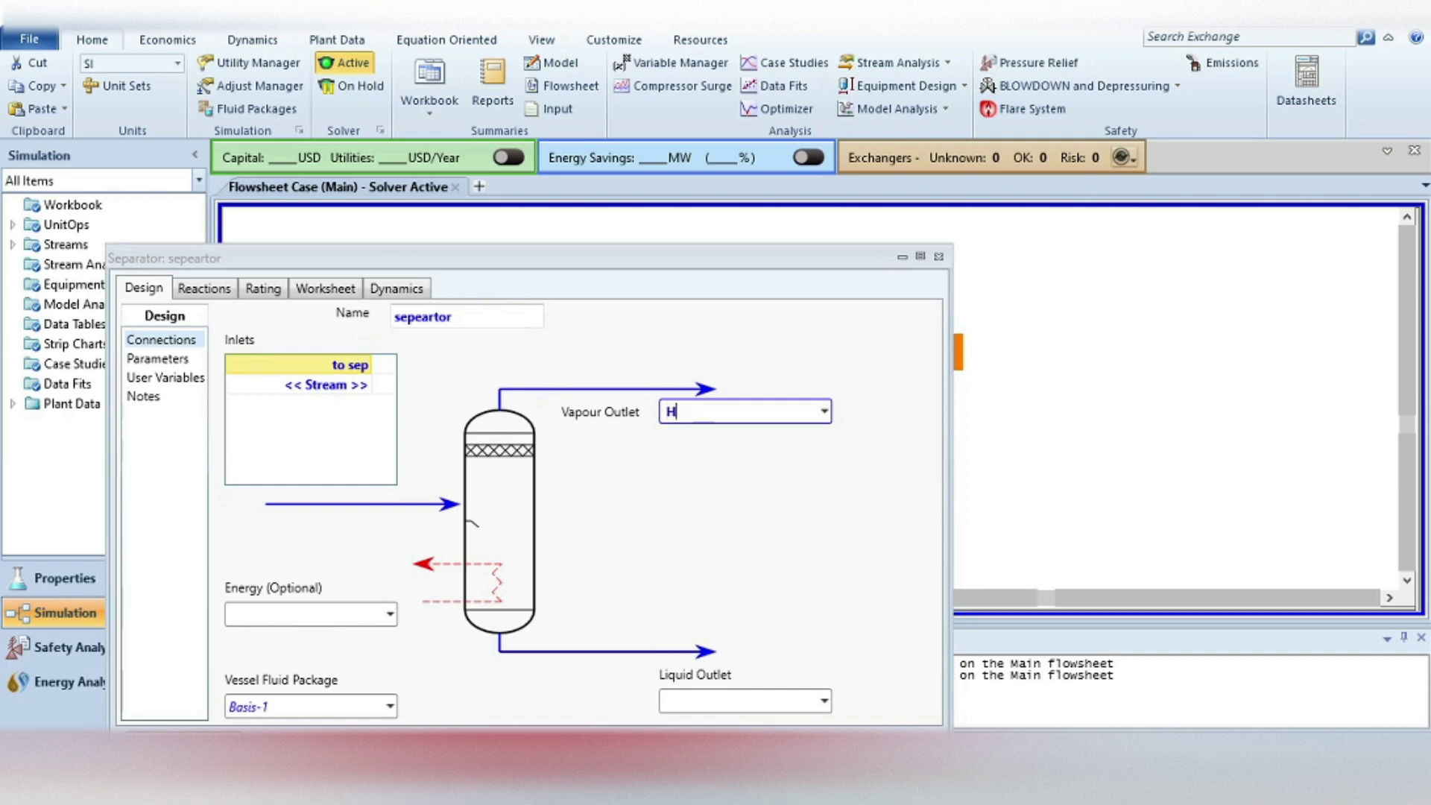
type("ydro")
type("gen")
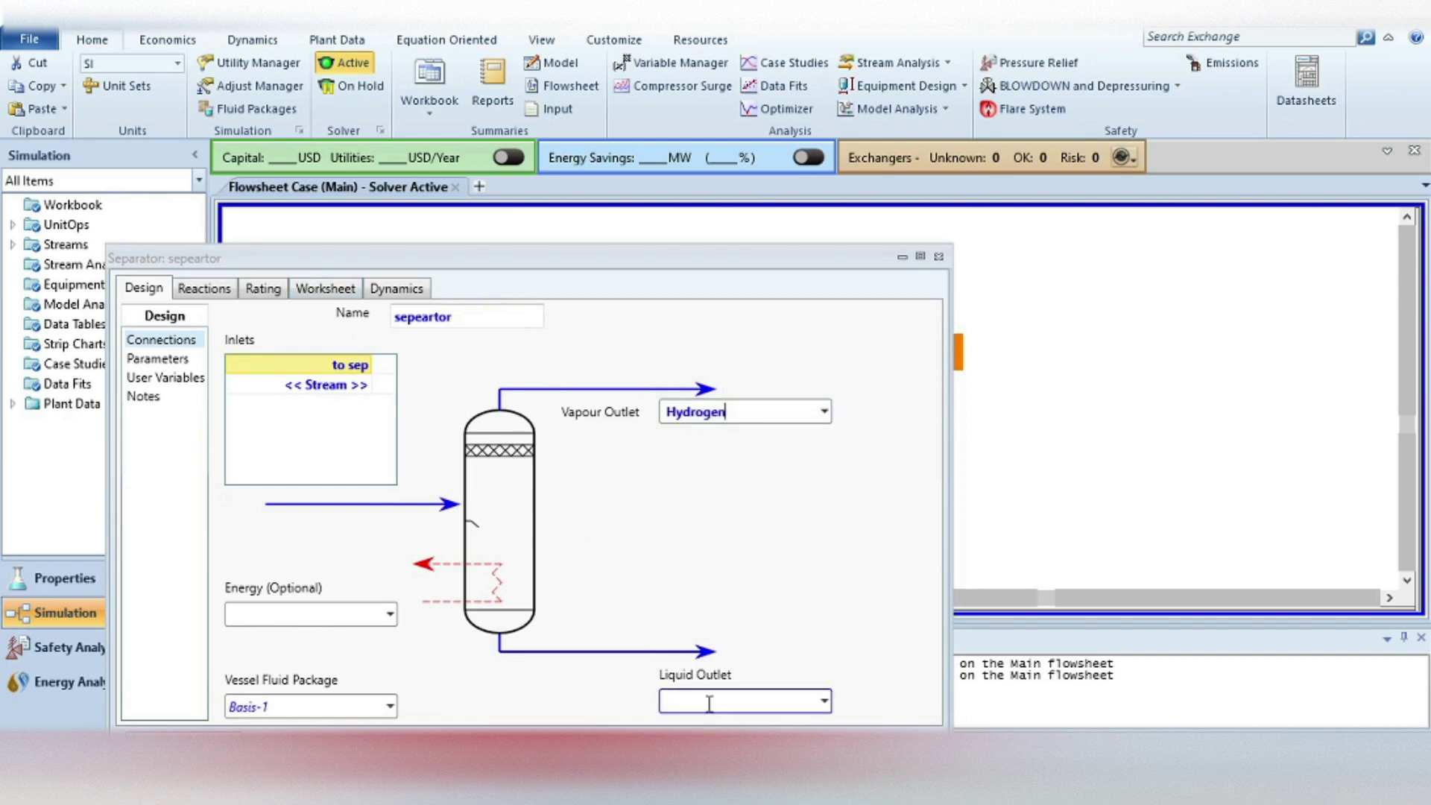
left_click(710, 703)
type("Condensa")
type("te")
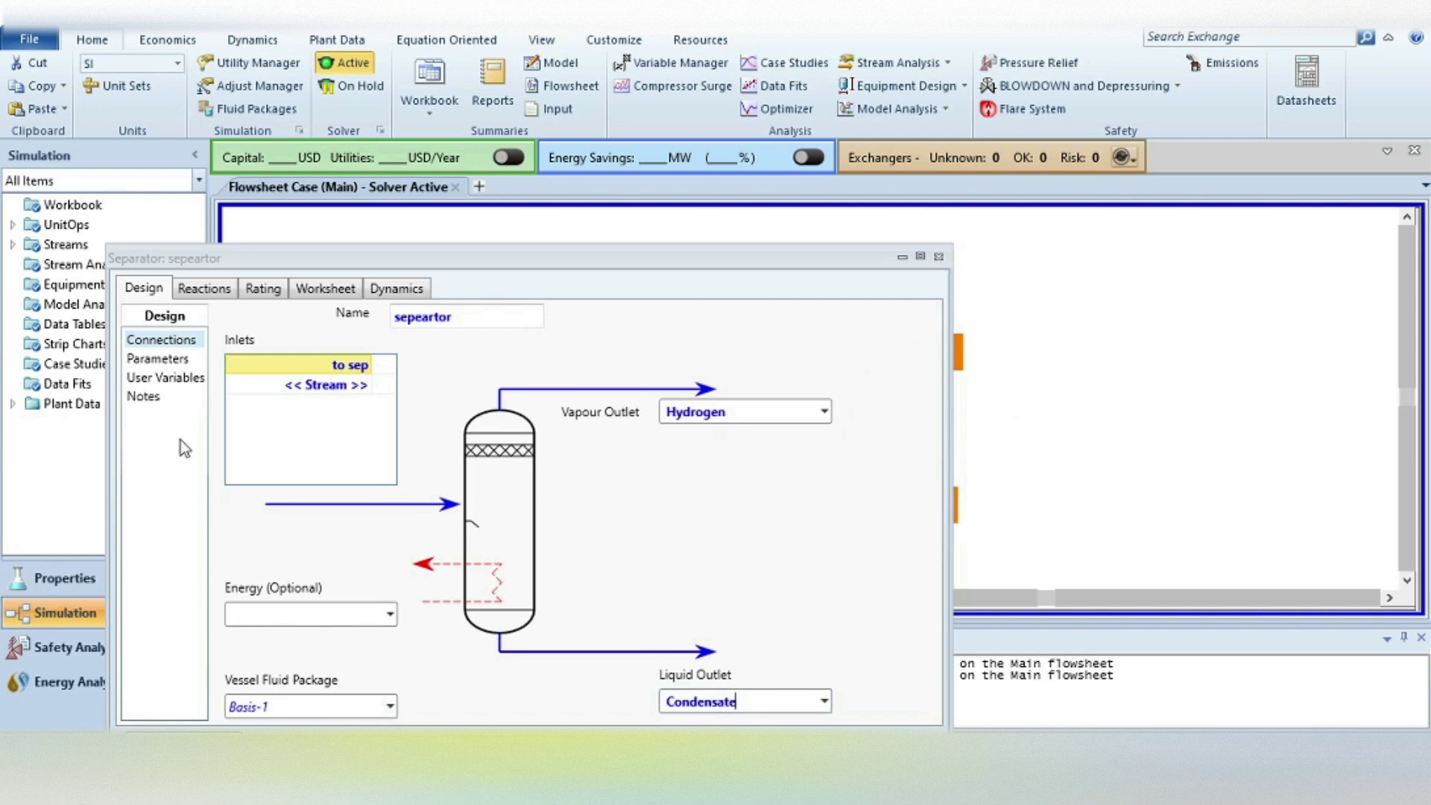
left_click(938, 258)
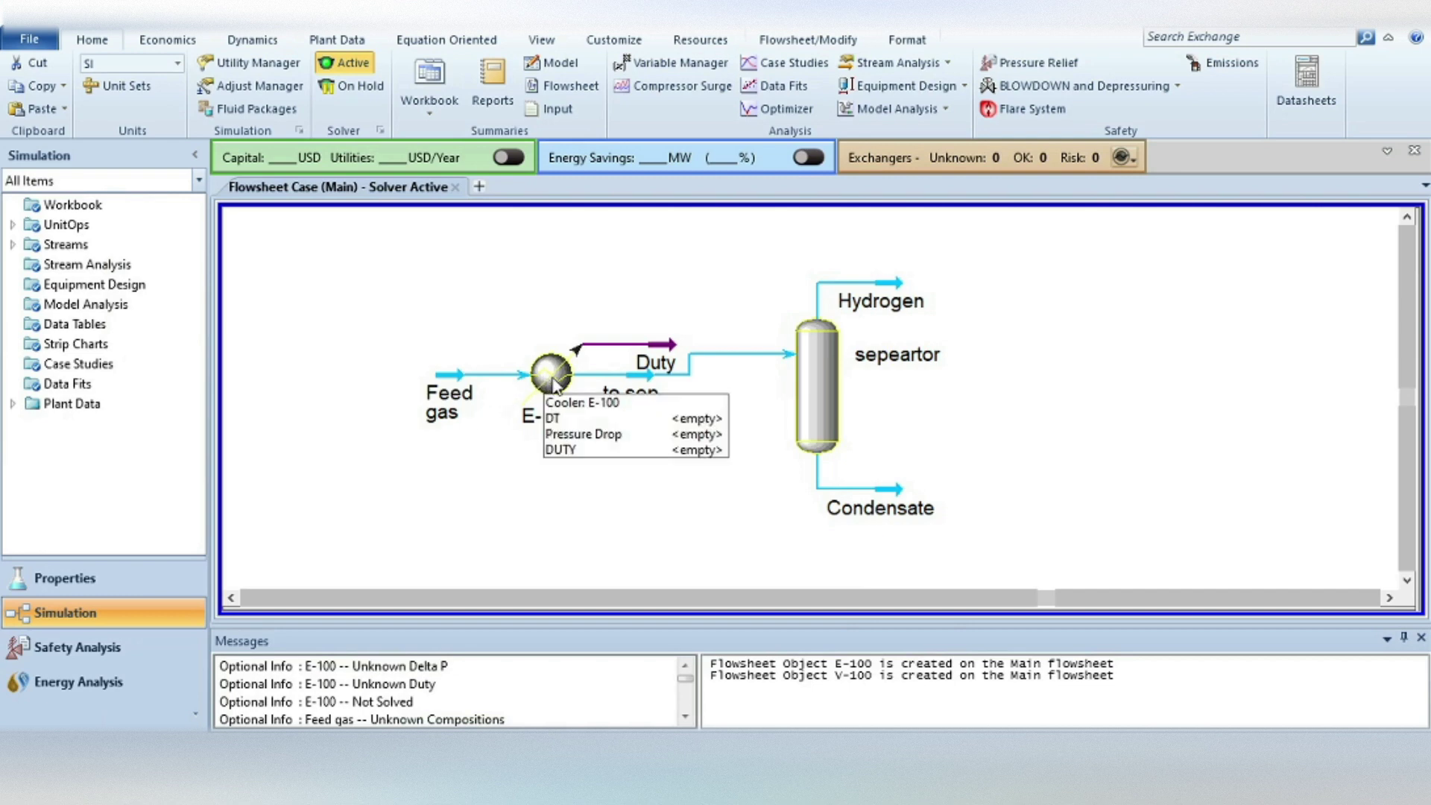
mouse_move(453, 376)
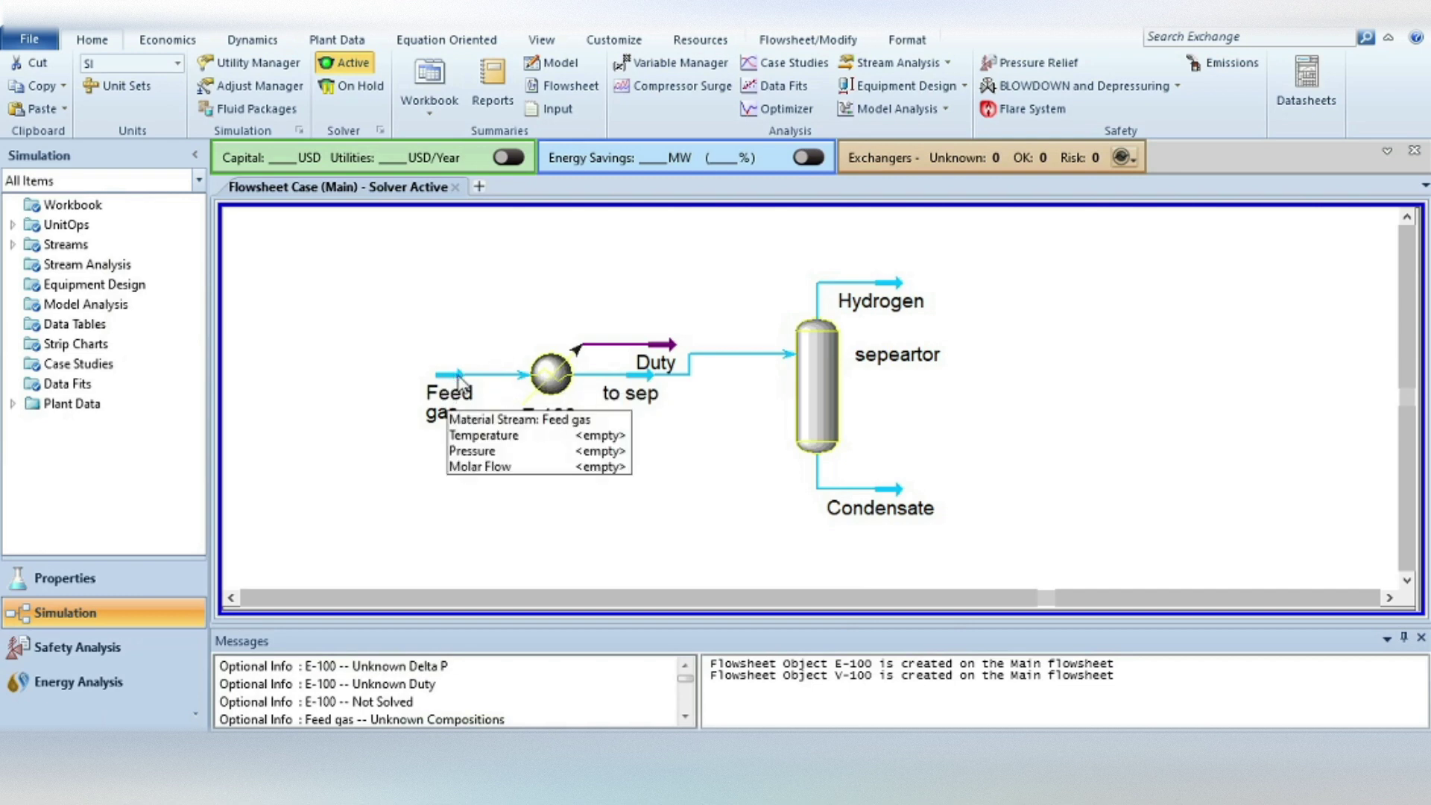
Set the Feed gas pressure to 35 bar
left_click(458, 377)
double_click(458, 375)
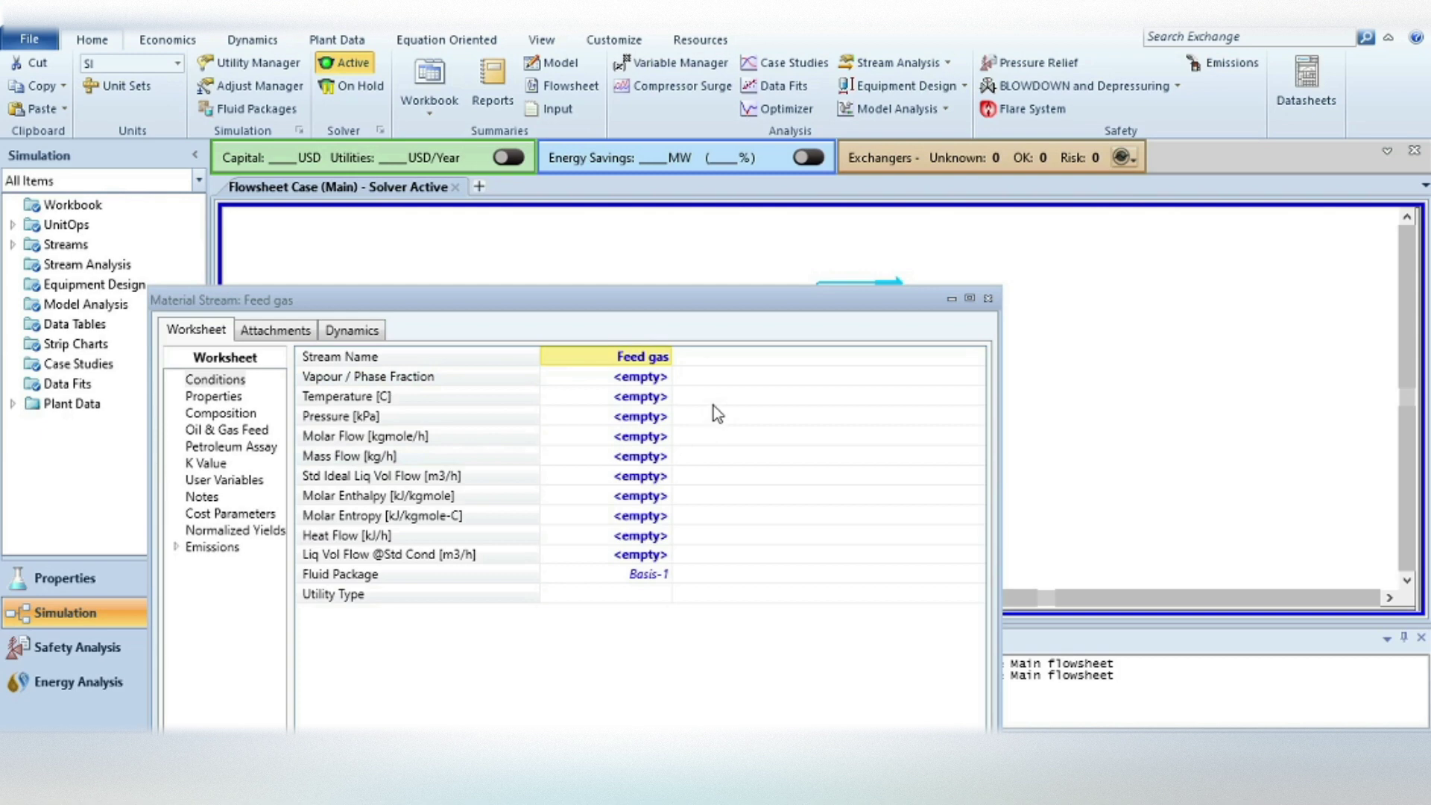
left_click(624, 418)
type("35")
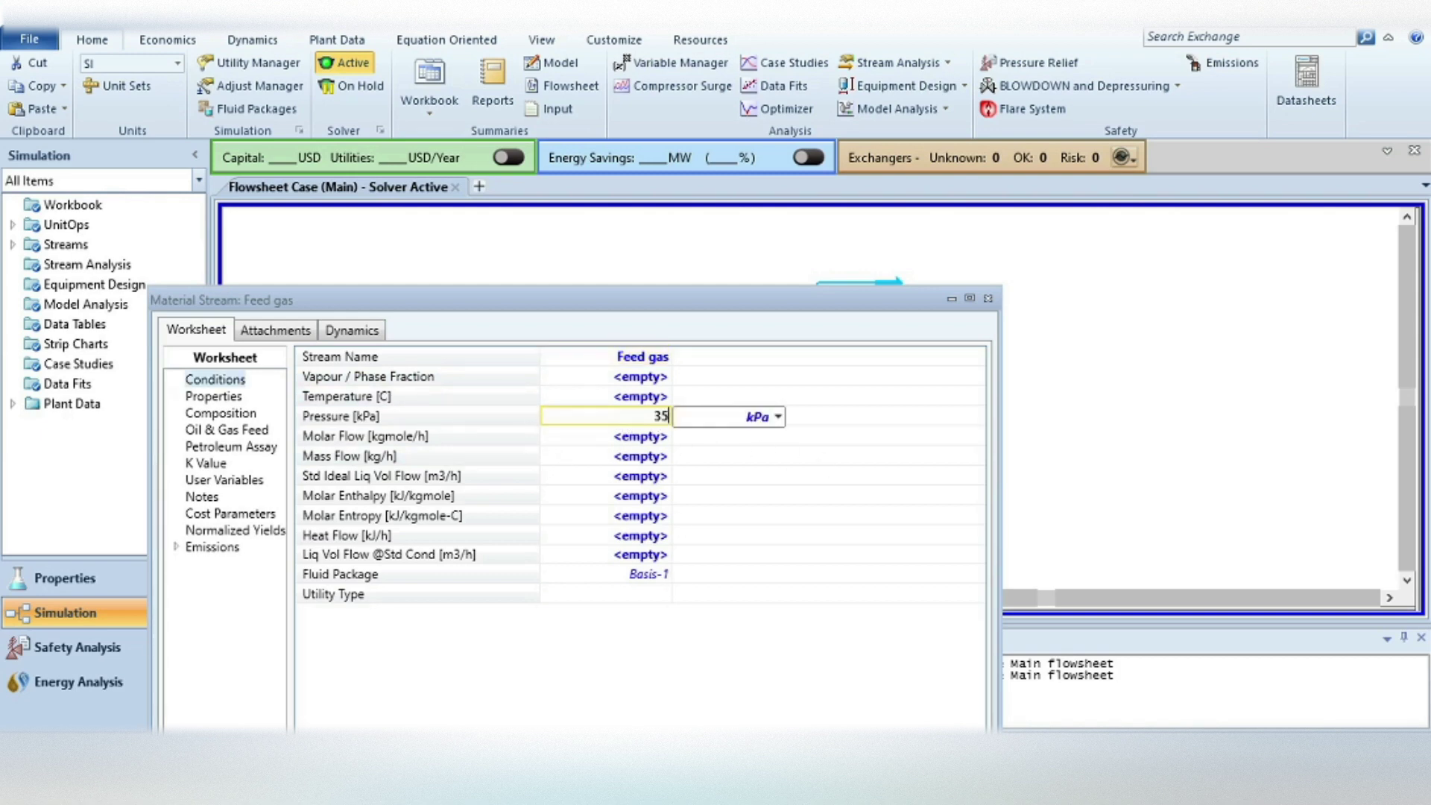
left_click(778, 417)
left_click(713, 527)
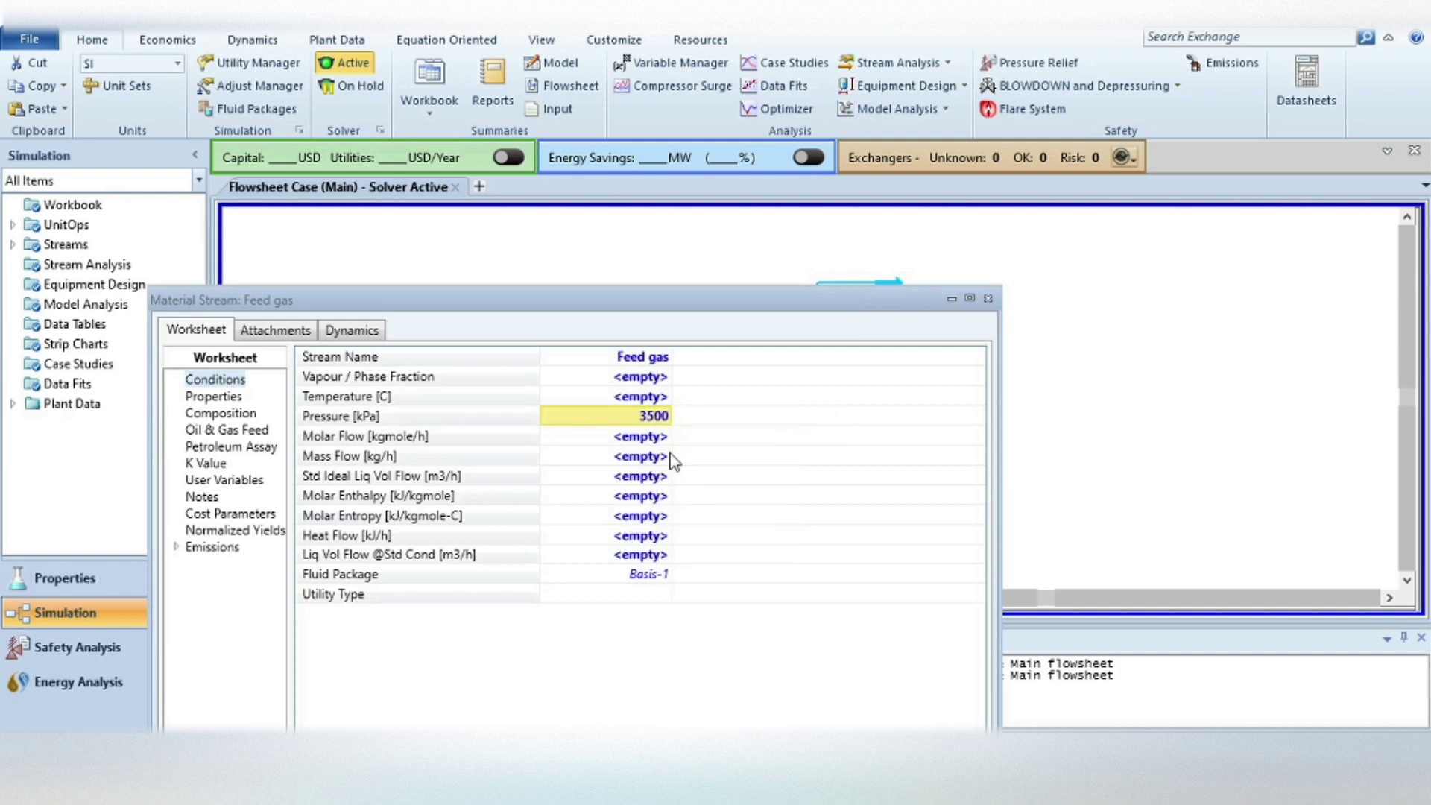
Give Feed gas 20 °C temperature and 6000 kg/h mass flow, and begin its composition
left_click(648, 397)
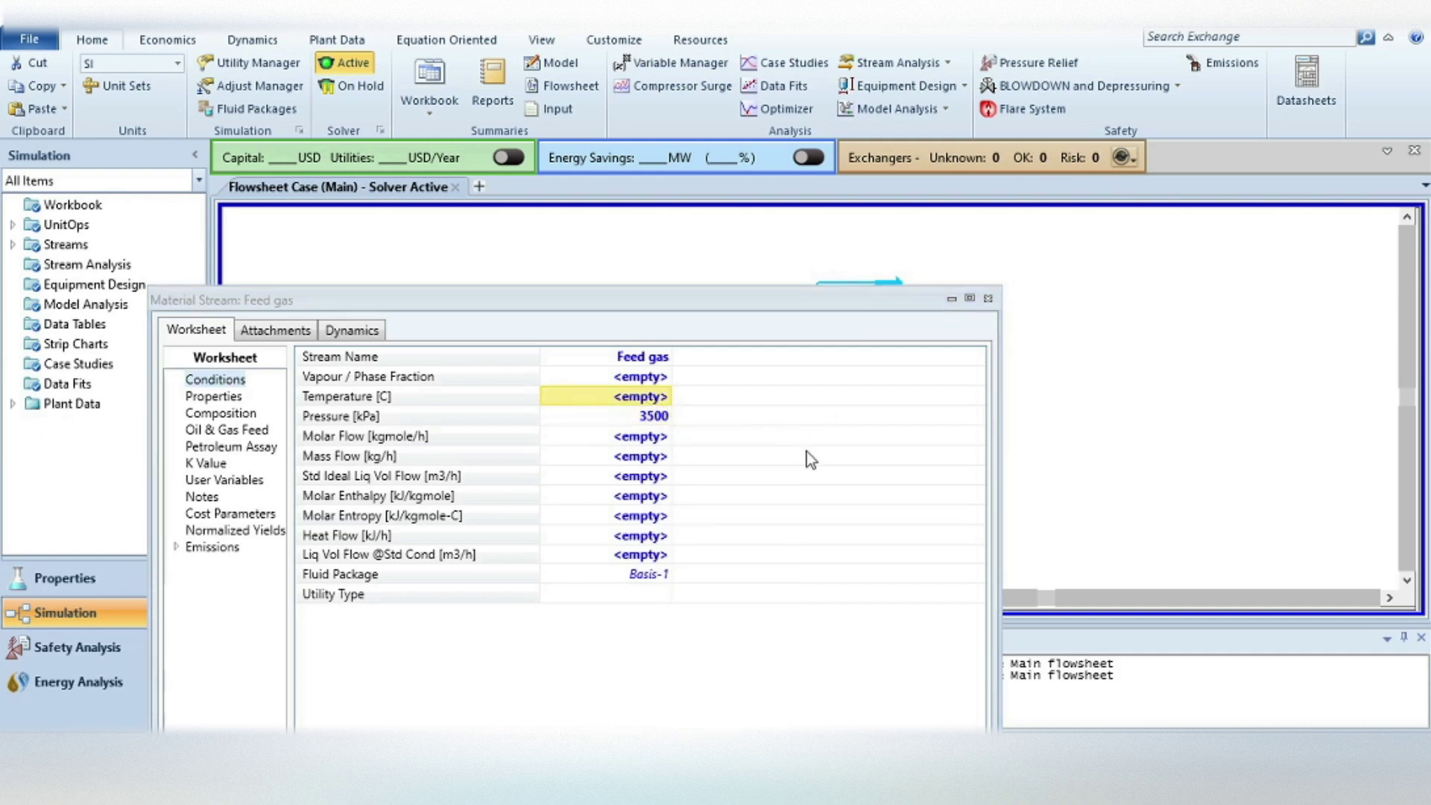
type("20")
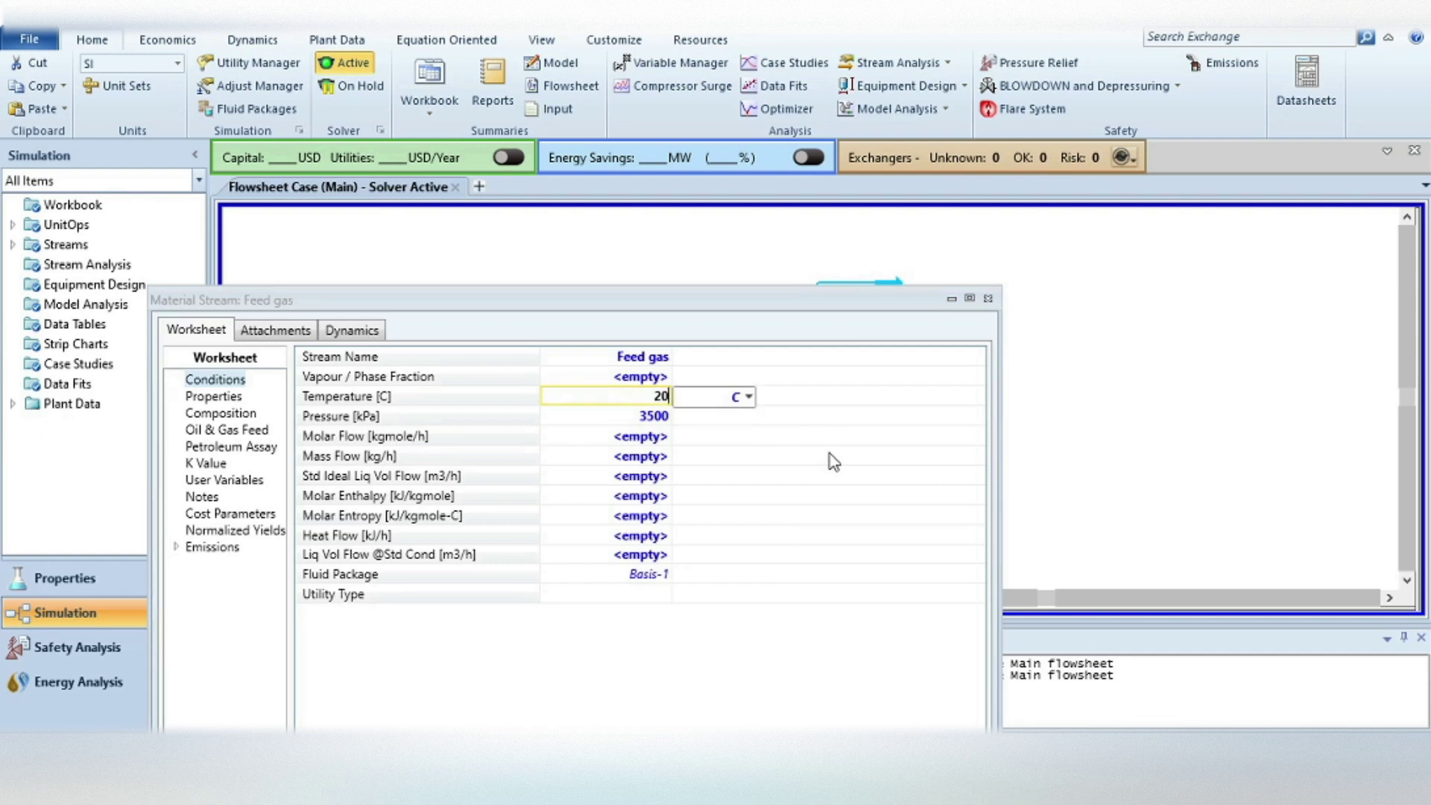
key("Return")
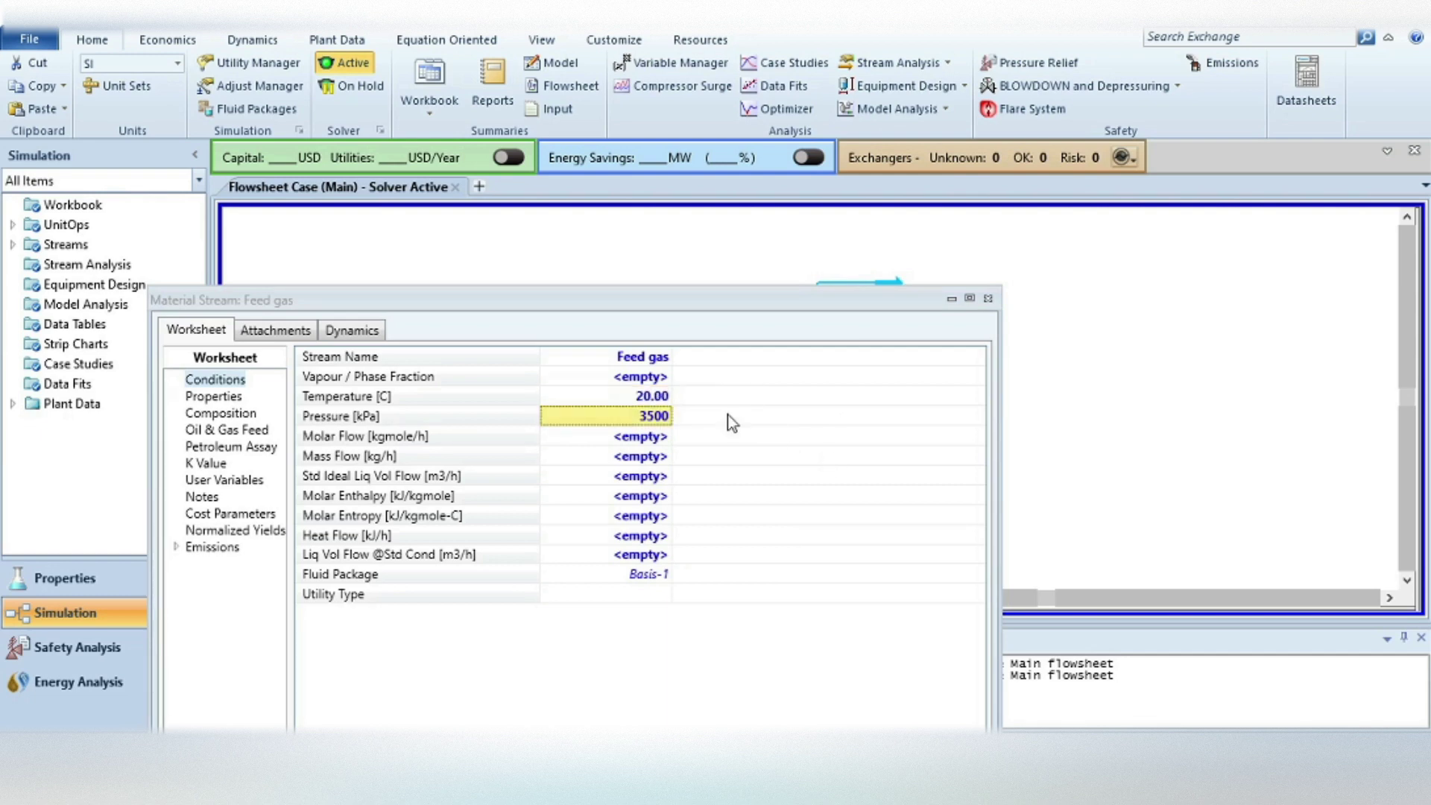
left_click(601, 457)
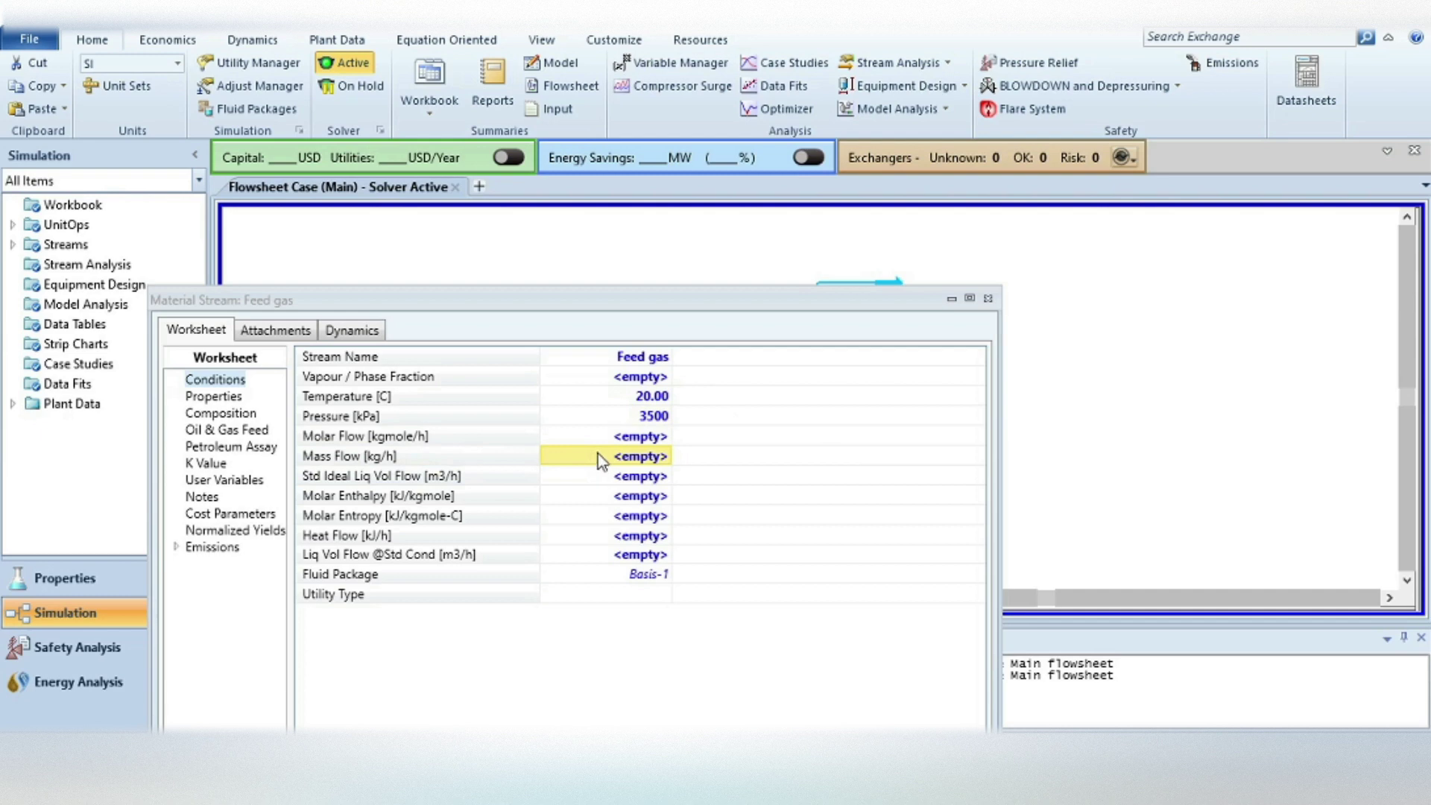
type("6000")
key("Return")
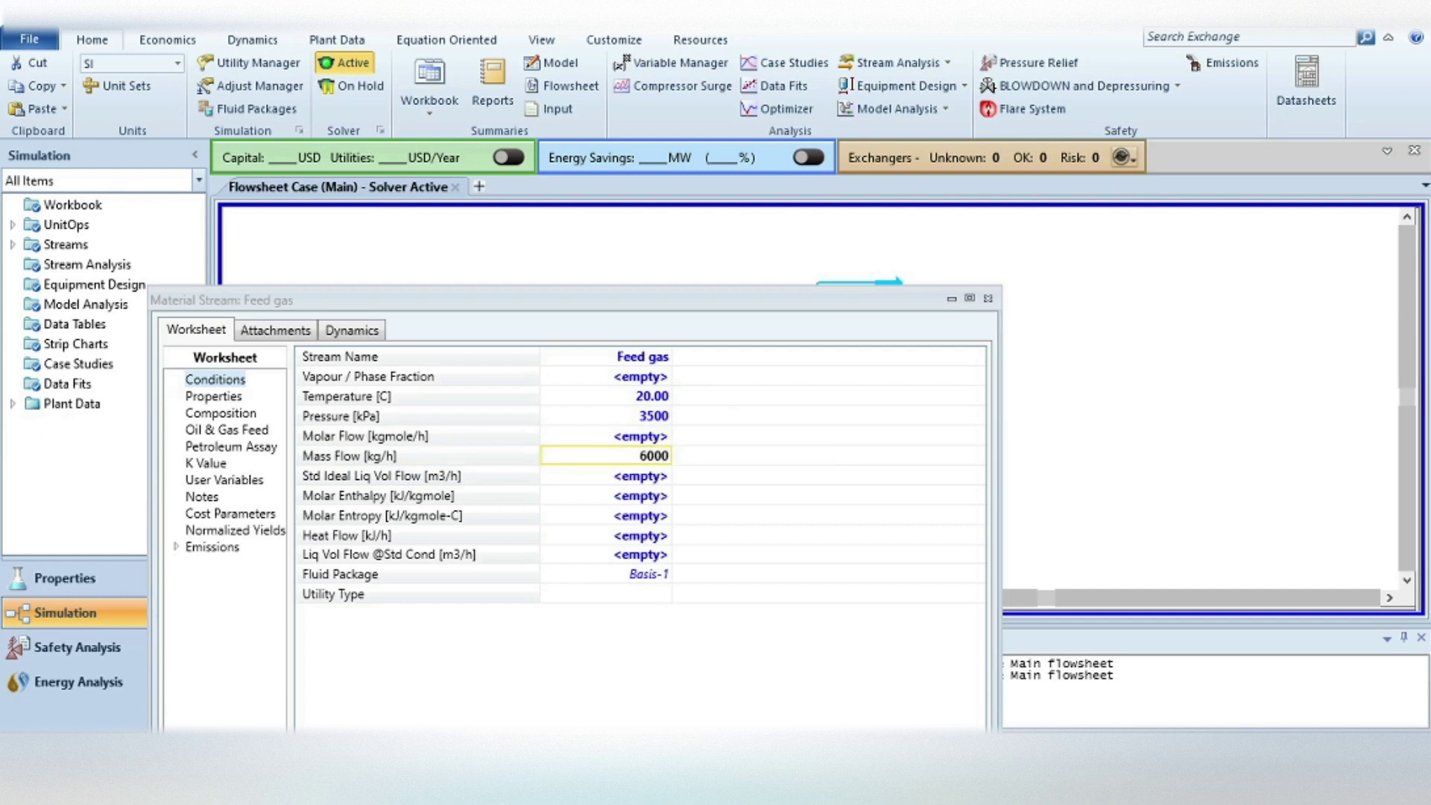
left_click(219, 414)
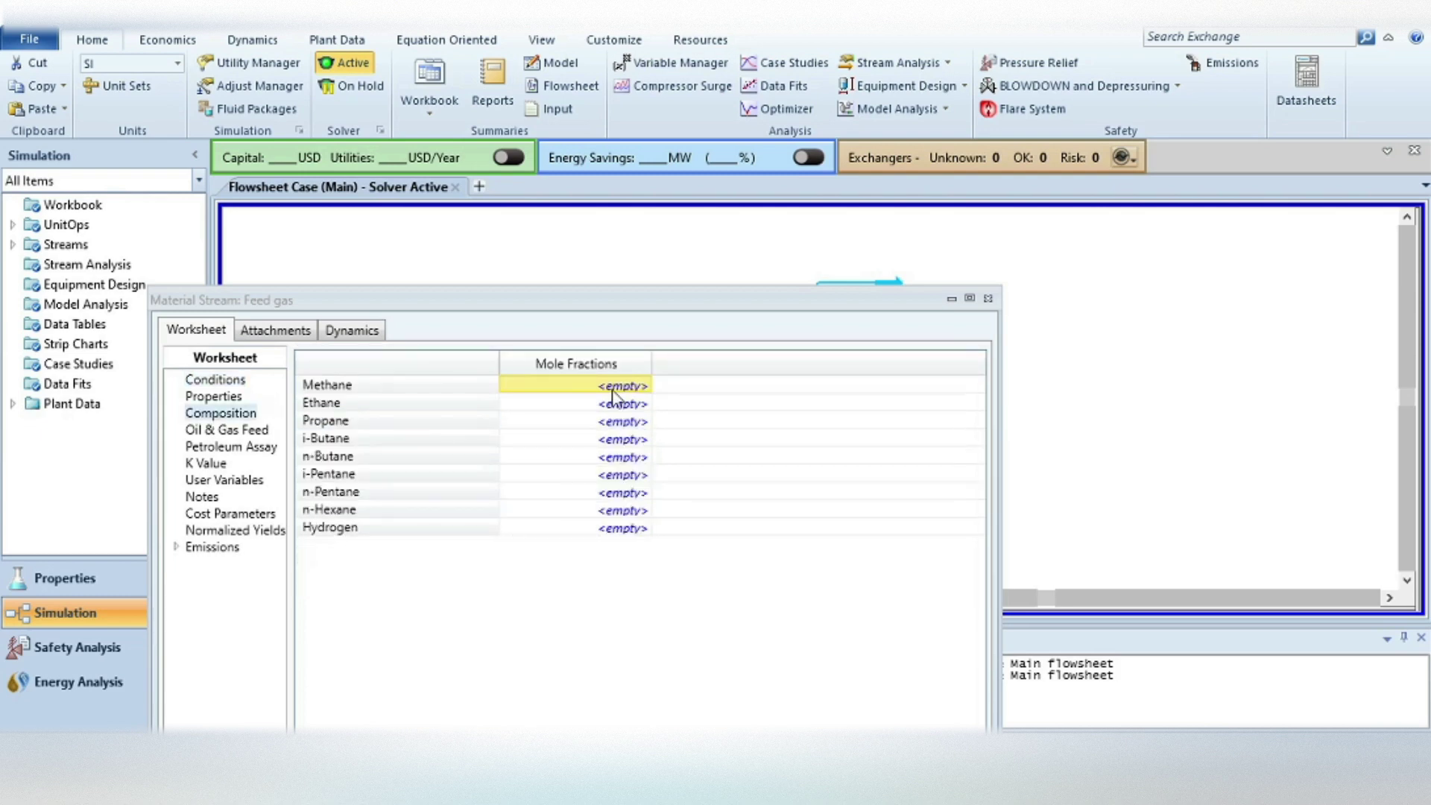
type("0")
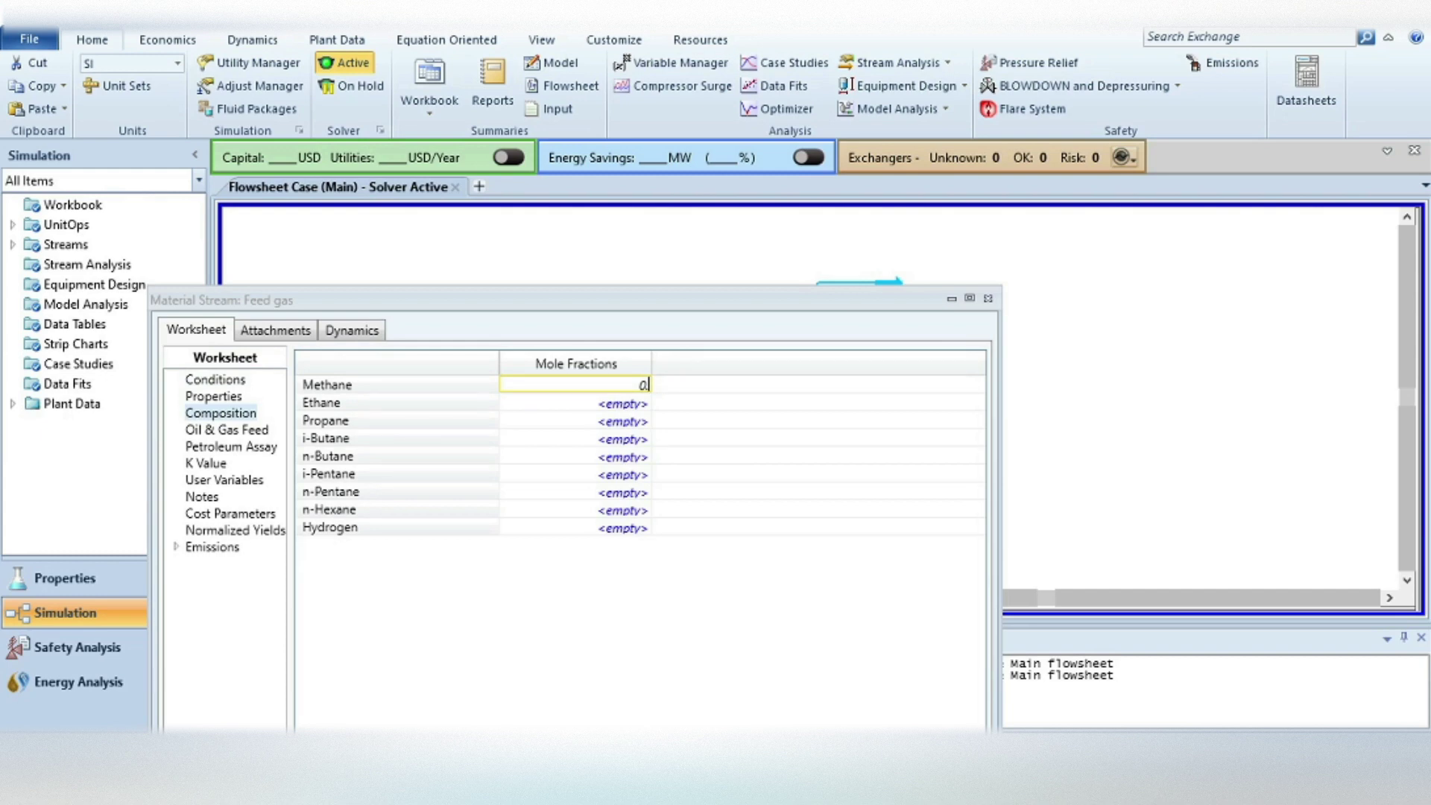
Enter Feed gas mole fractions: methane 0.4574, ethane 0.0856, propane 0.0384, i-butane 0.0098, n-butane 0.0059
type("45")
type("74")
key("Return")
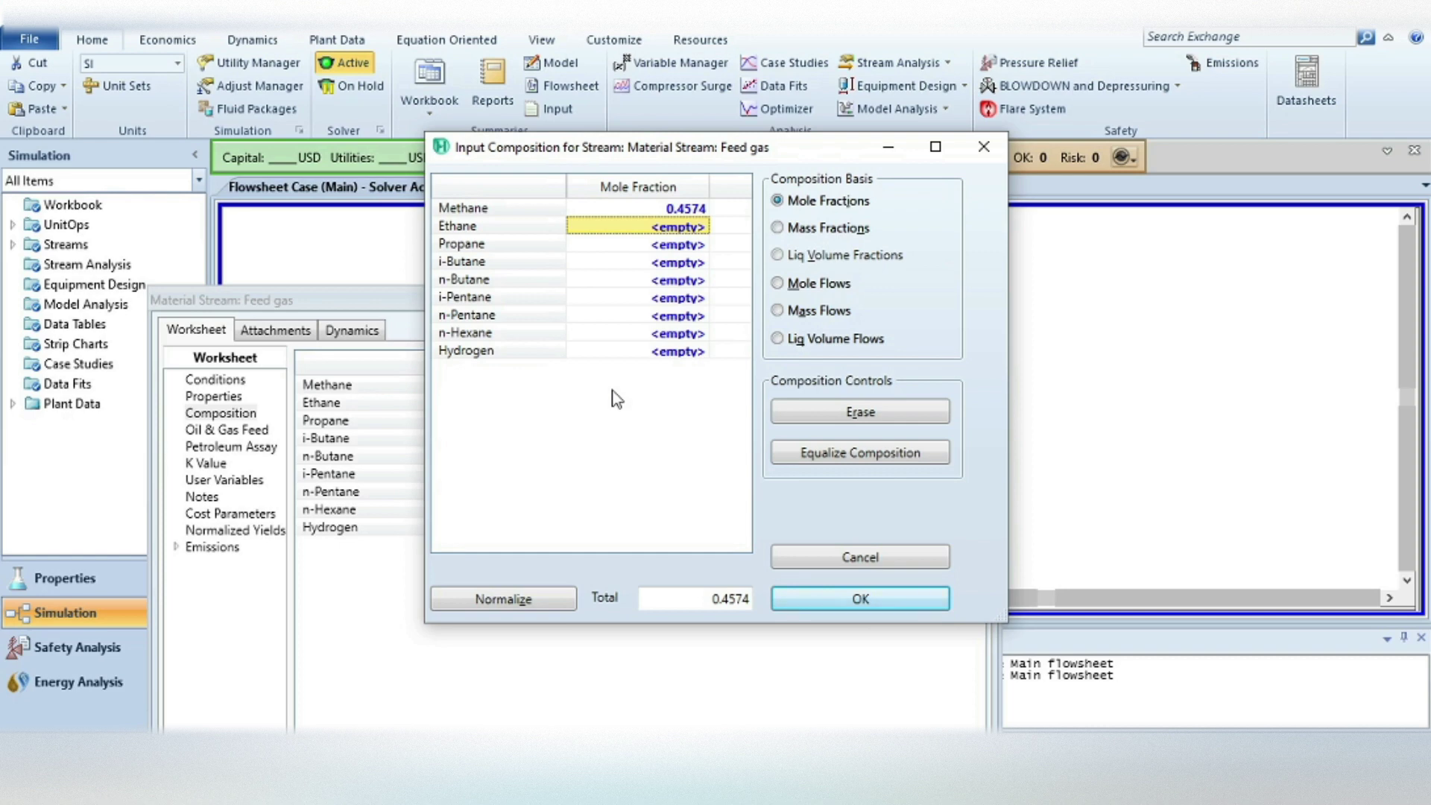
type("0.")
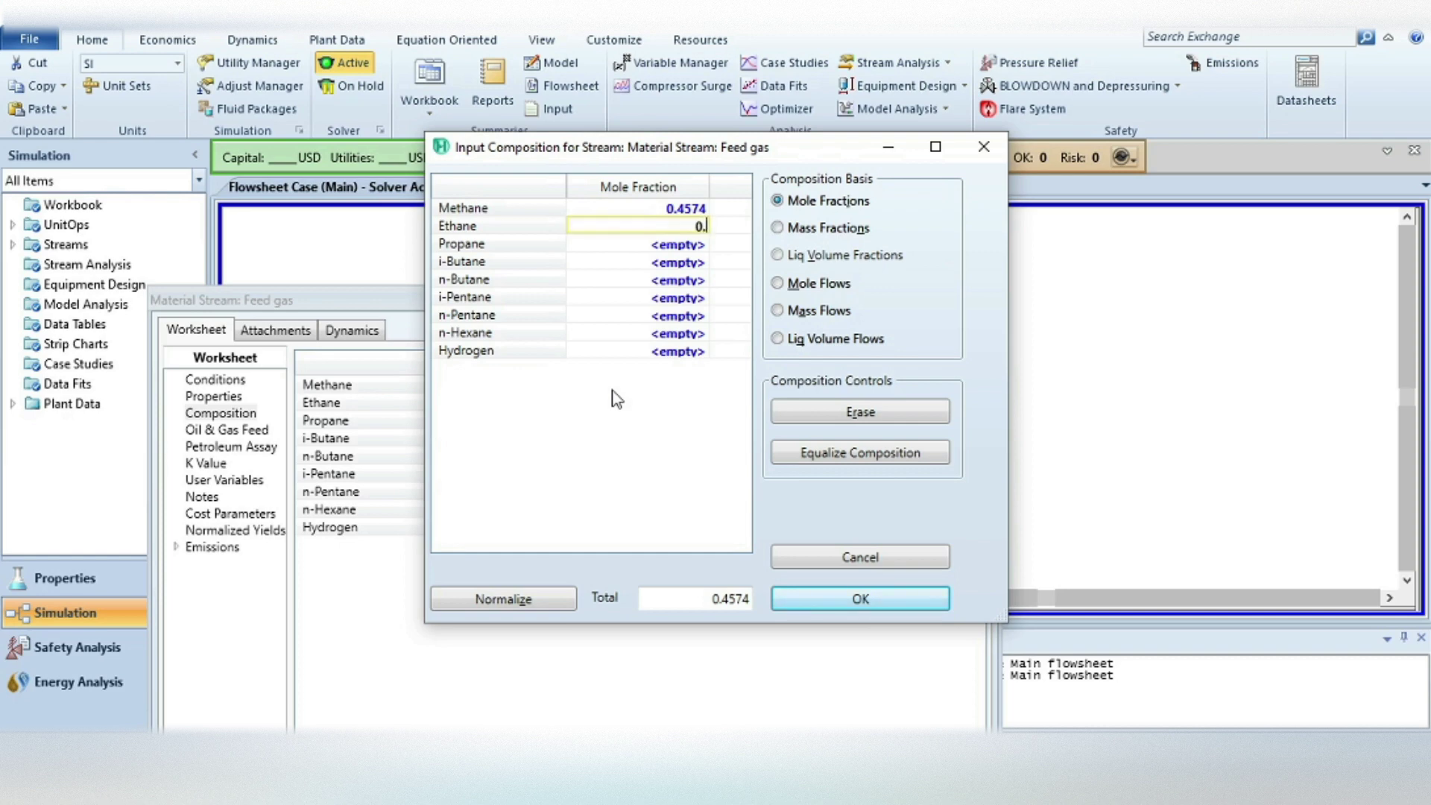
type("08")
type("56")
key("Return")
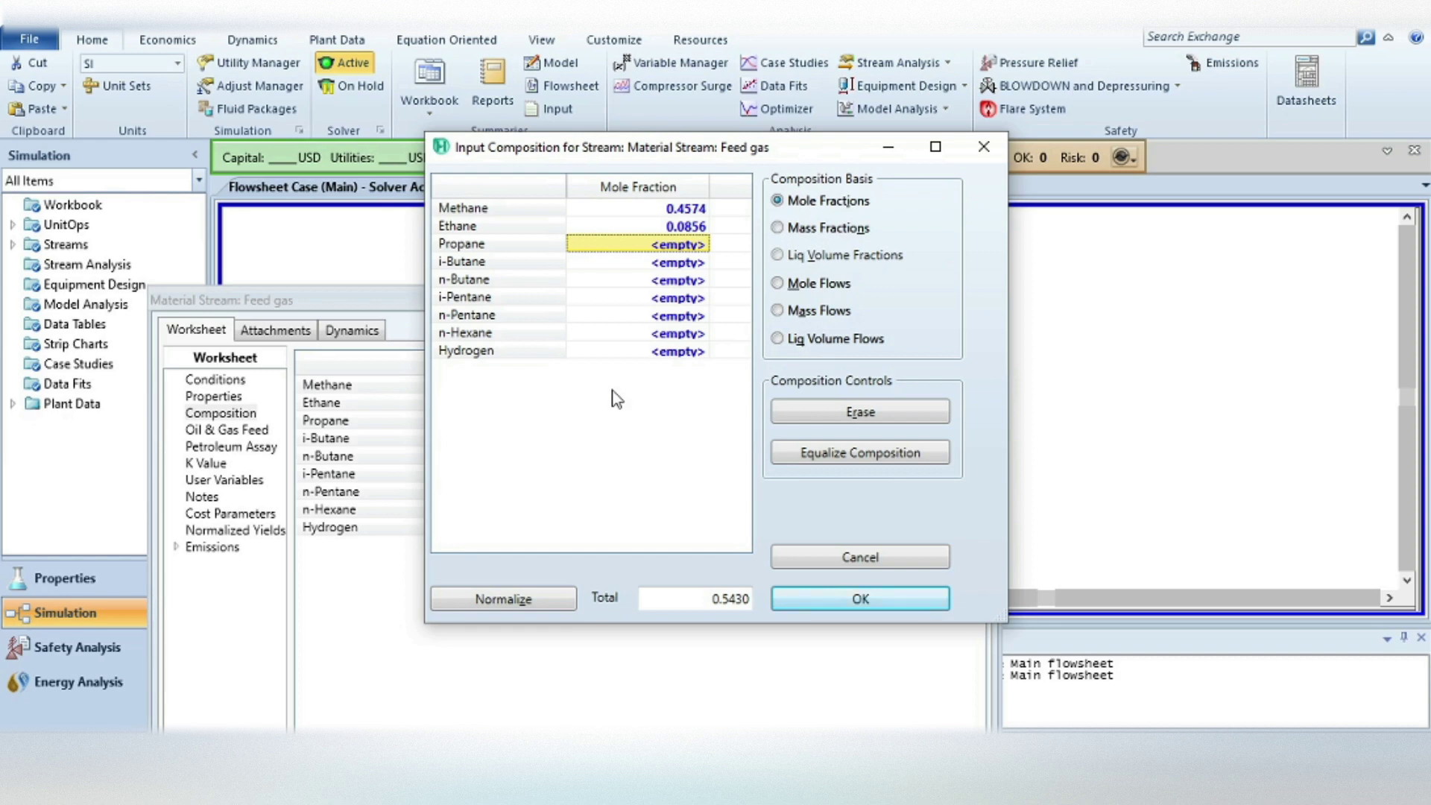
type("0.0384")
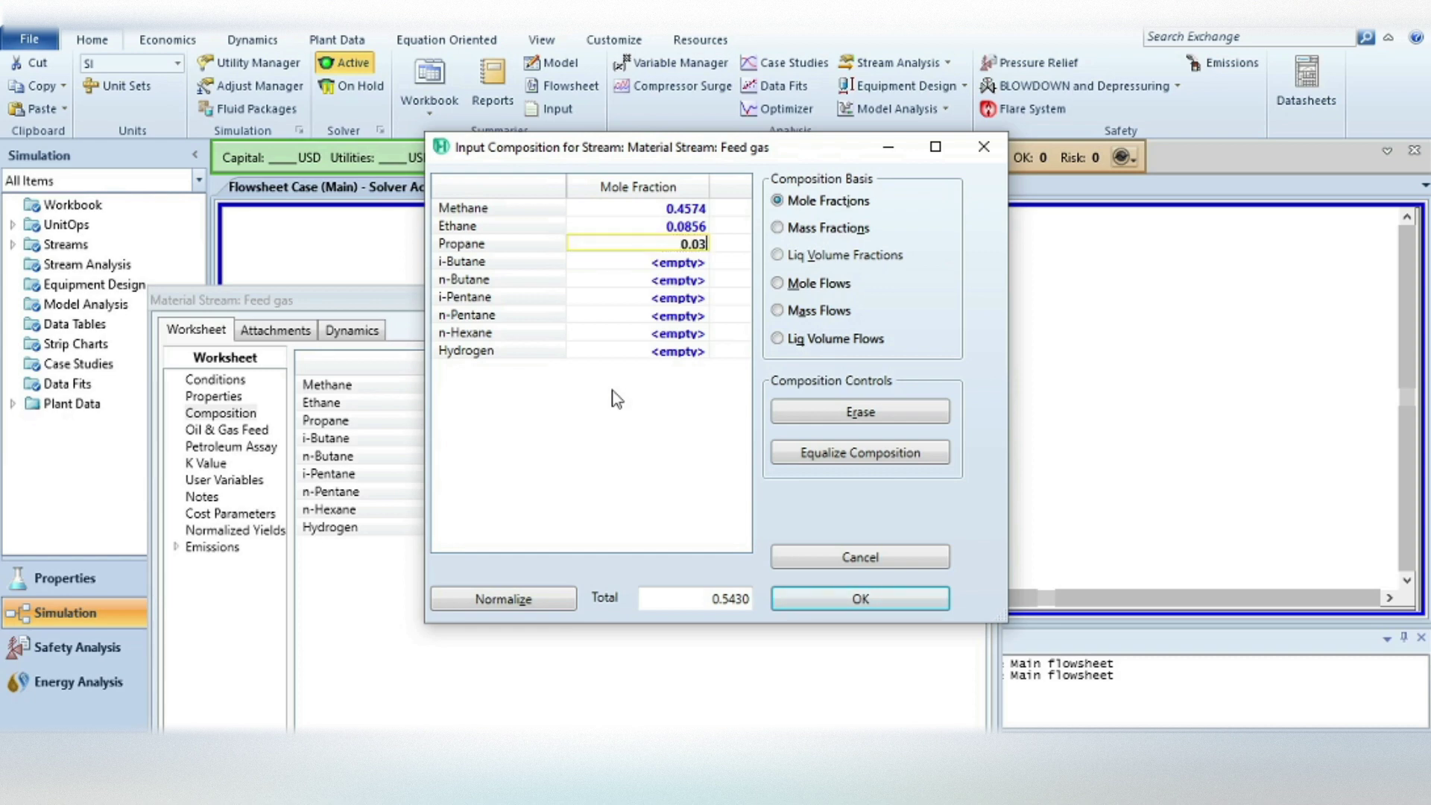
key("Return")
type("0.0098")
key("Return")
type("0")
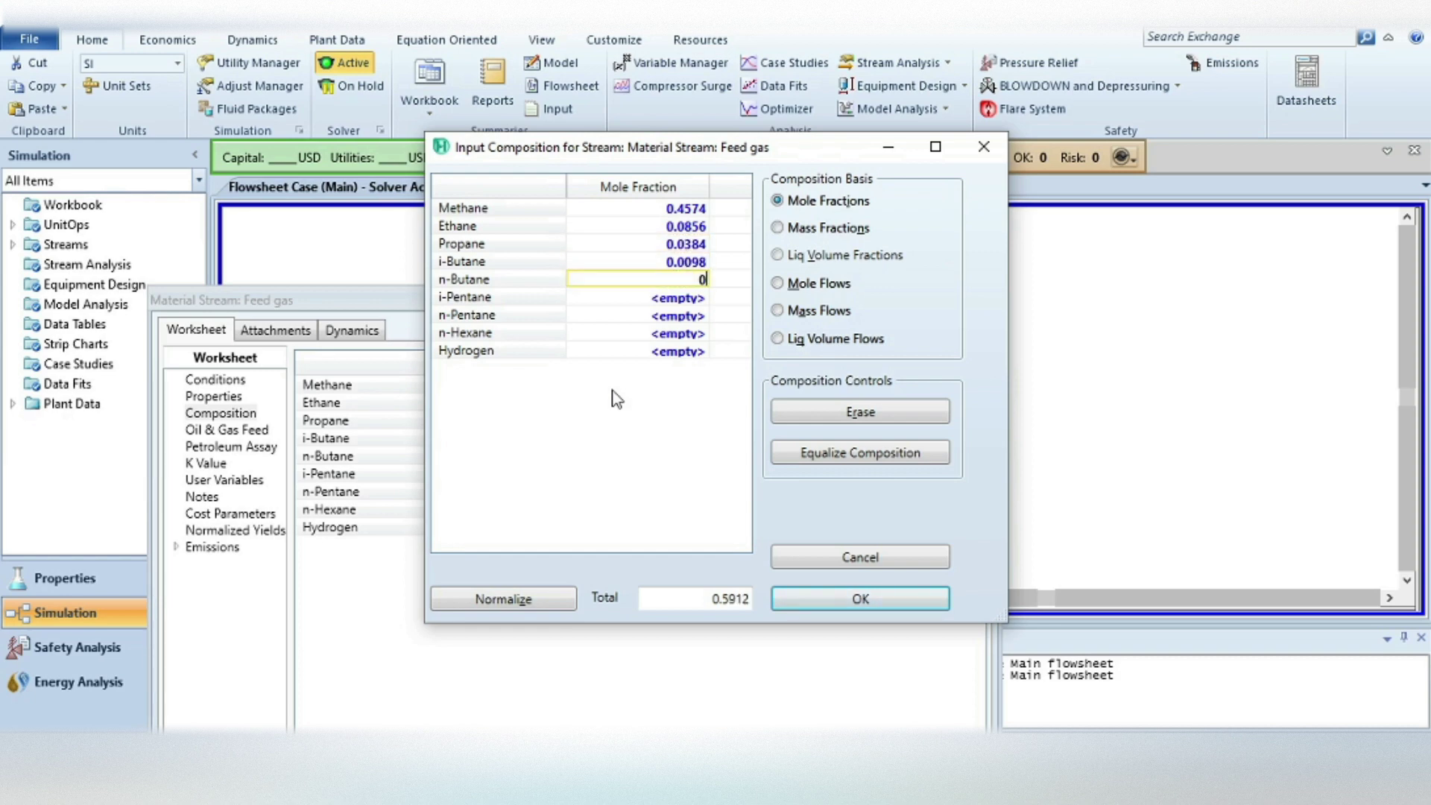
type(".0059")
key("Return")
Enter i-pentane 0.0018, n-pentane 0.0007, n-hexane 0.0004, hydrogen 0.4, and accept the composition
type("0.001")
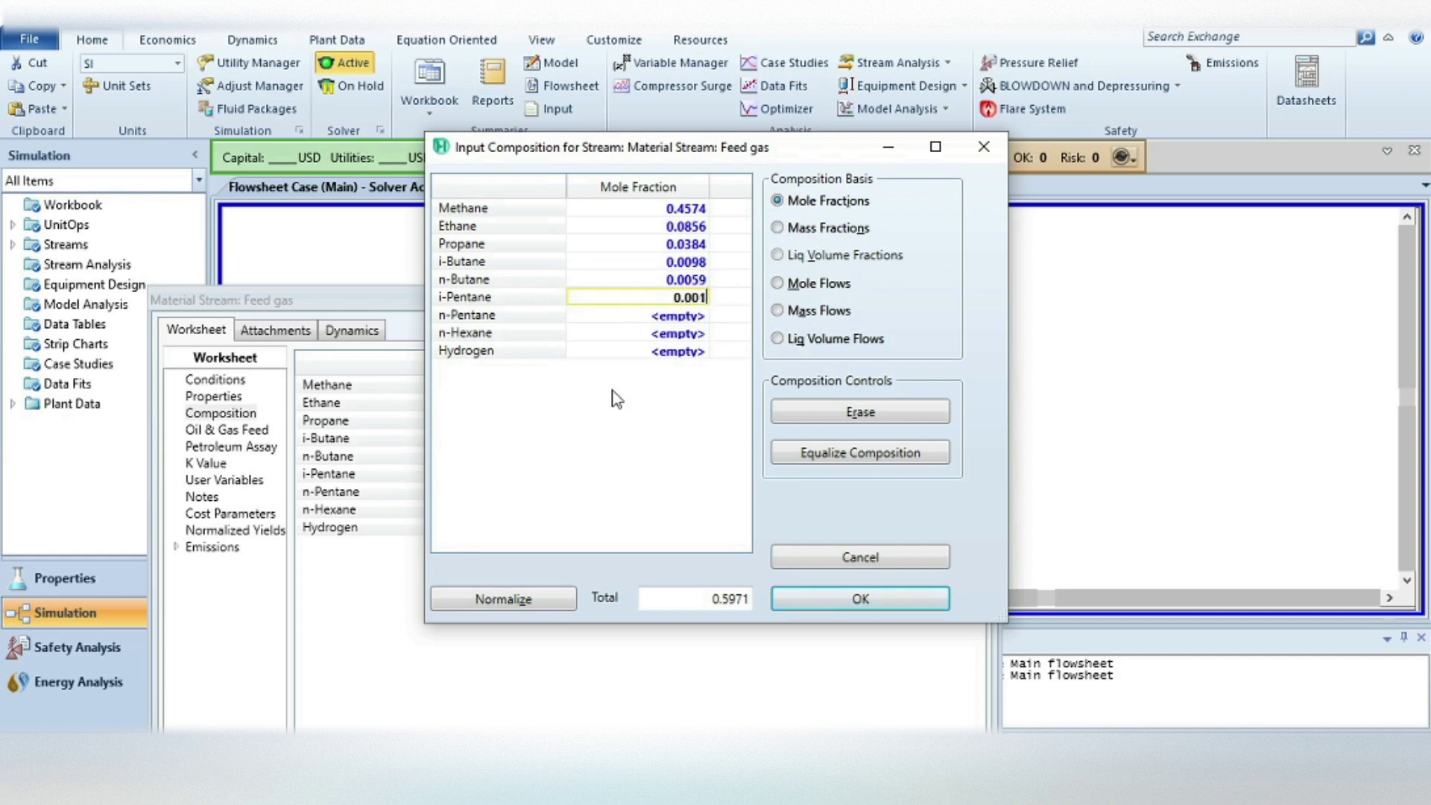
type("8")
key("Return")
type("0.0007")
key("Return")
type("0.0004")
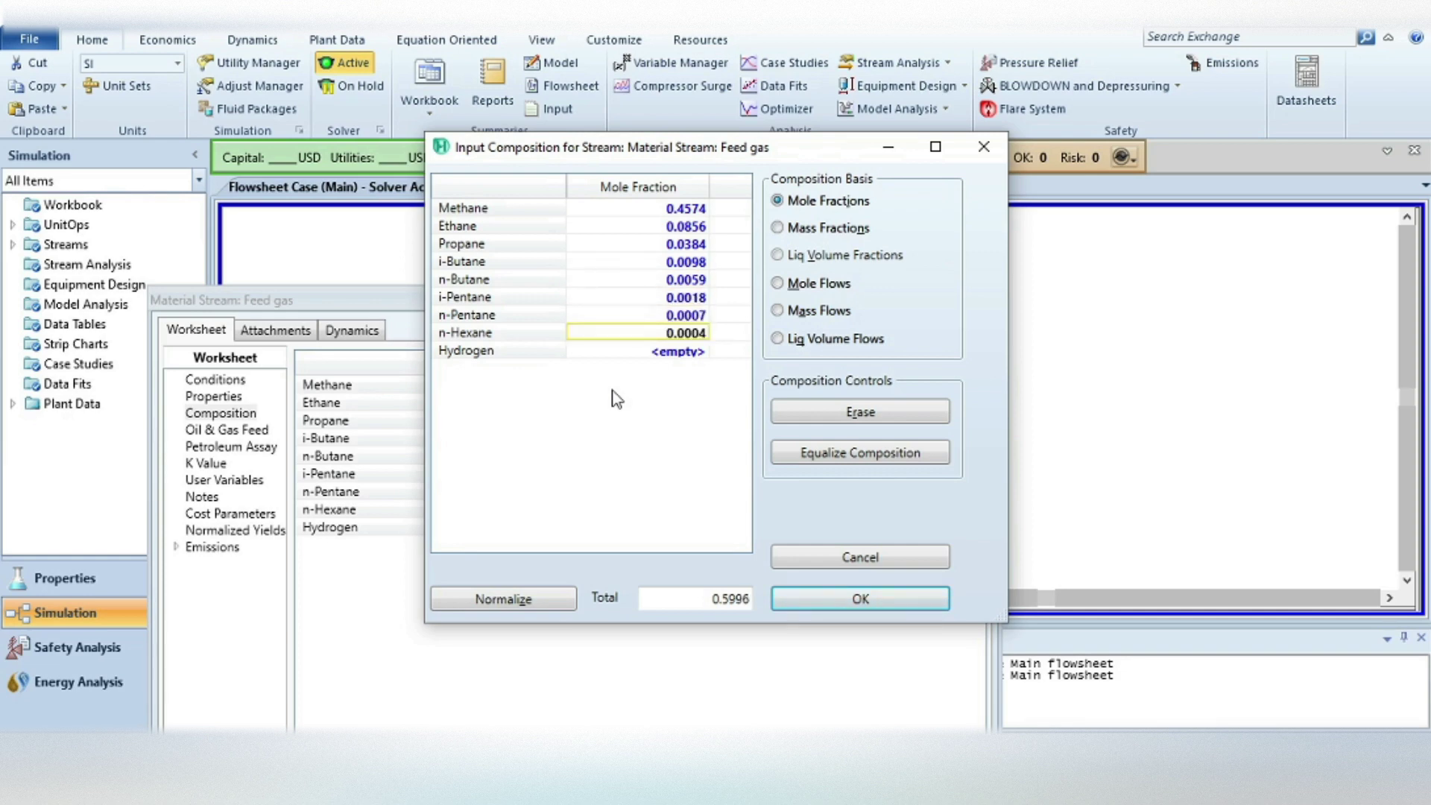
key("Return")
type("0.4")
key("Return")
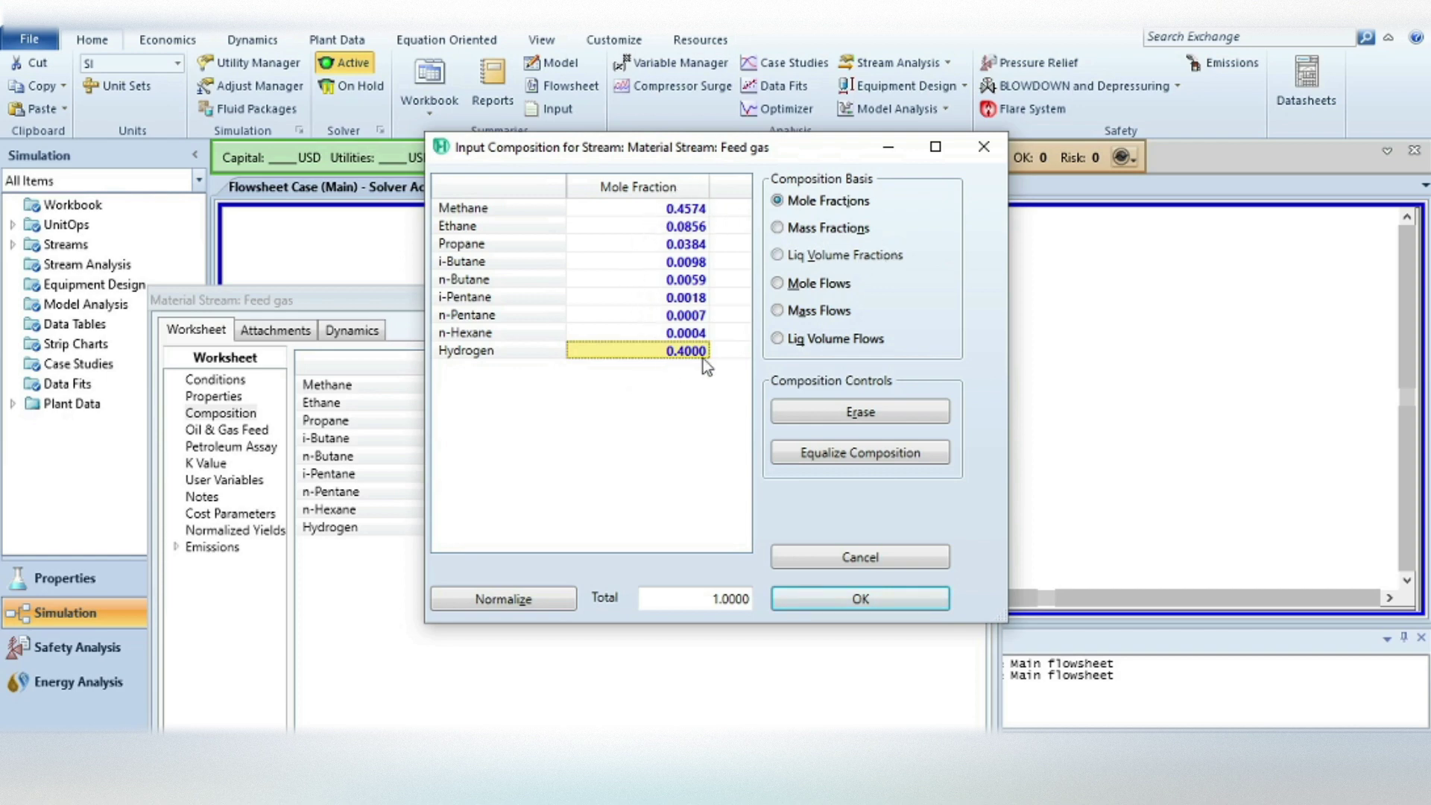
left_click(826, 608)
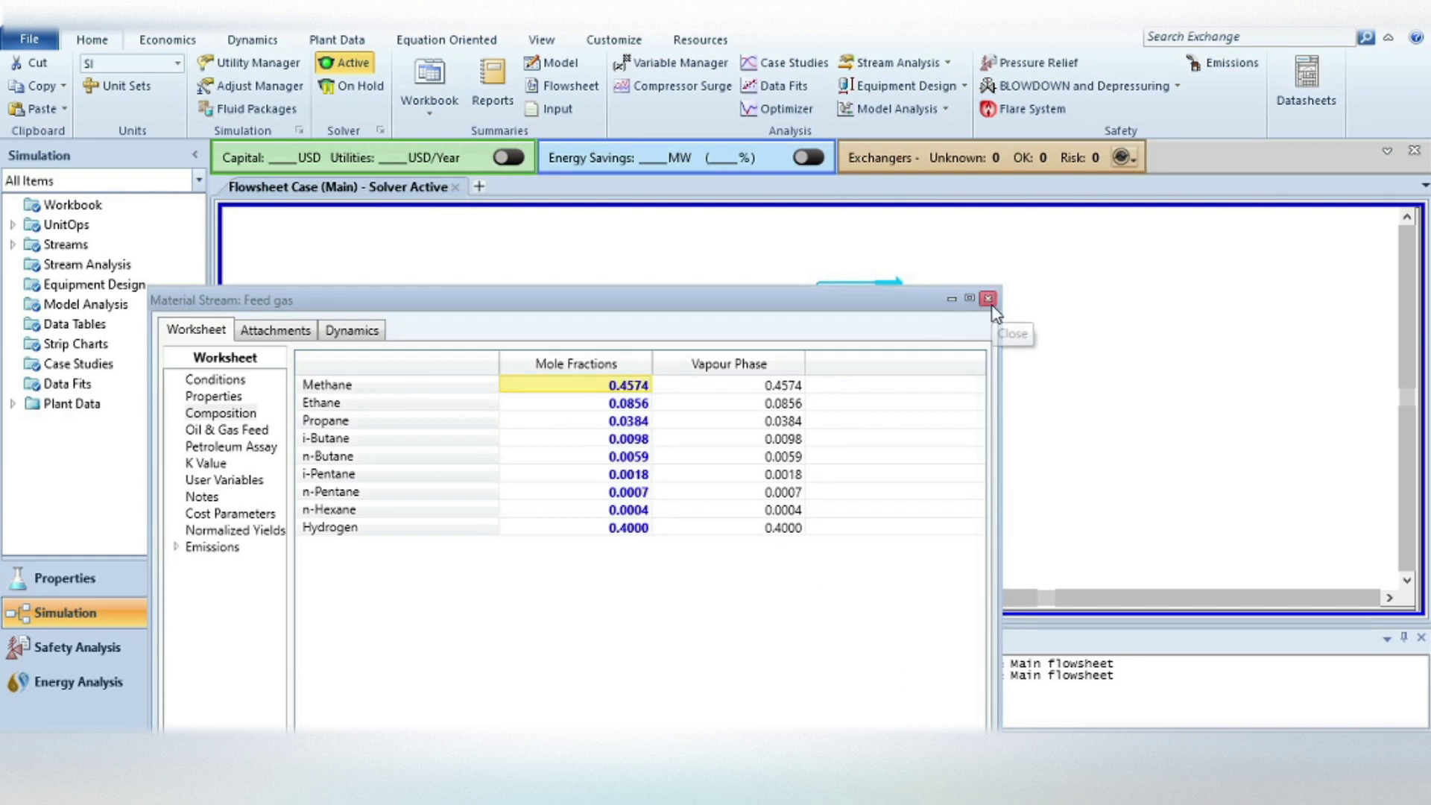
left_click(989, 300)
mouse_move(550, 373)
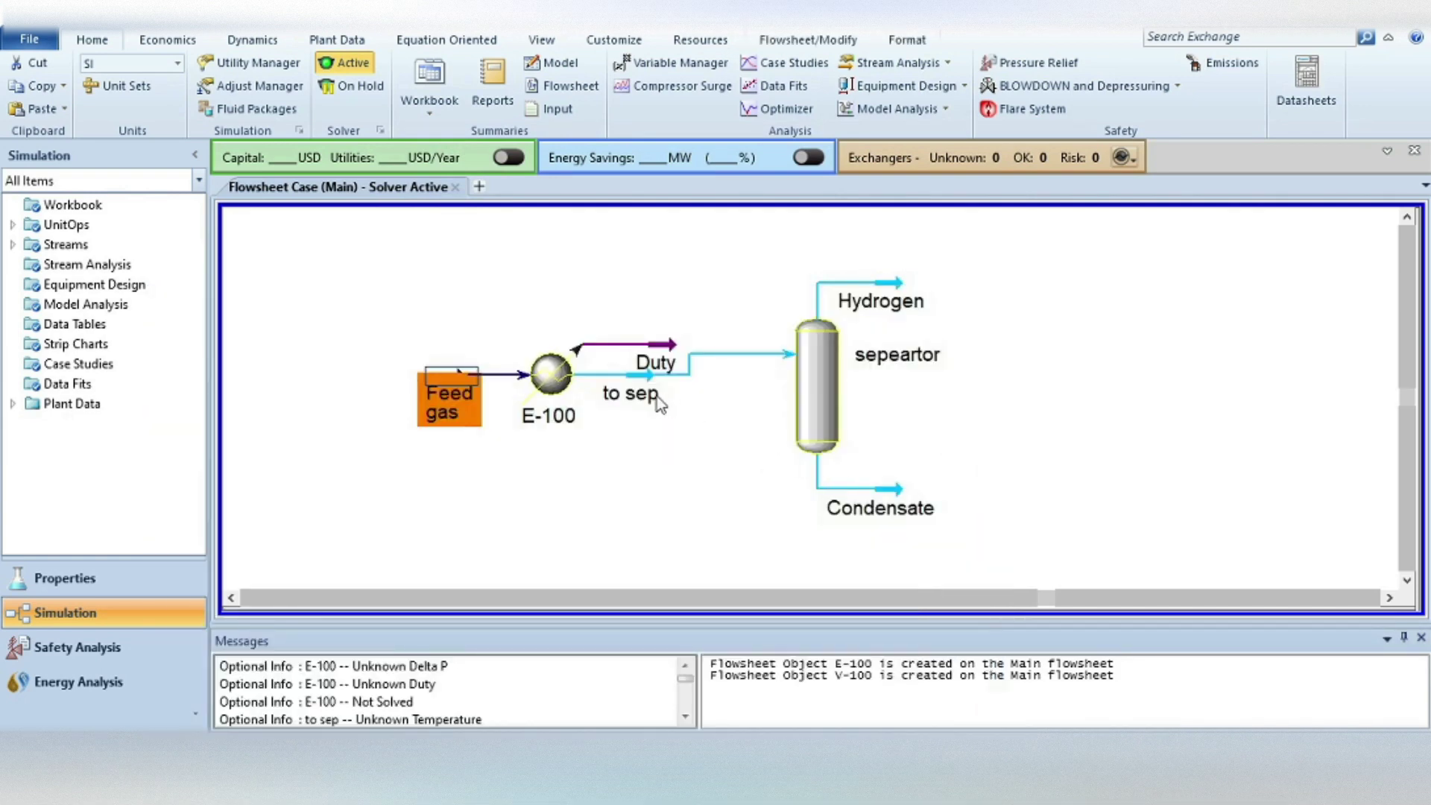
Set cooler E-100 Delta P to 0 and Duty to 0 on Design > Parameters
double_click(542, 386)
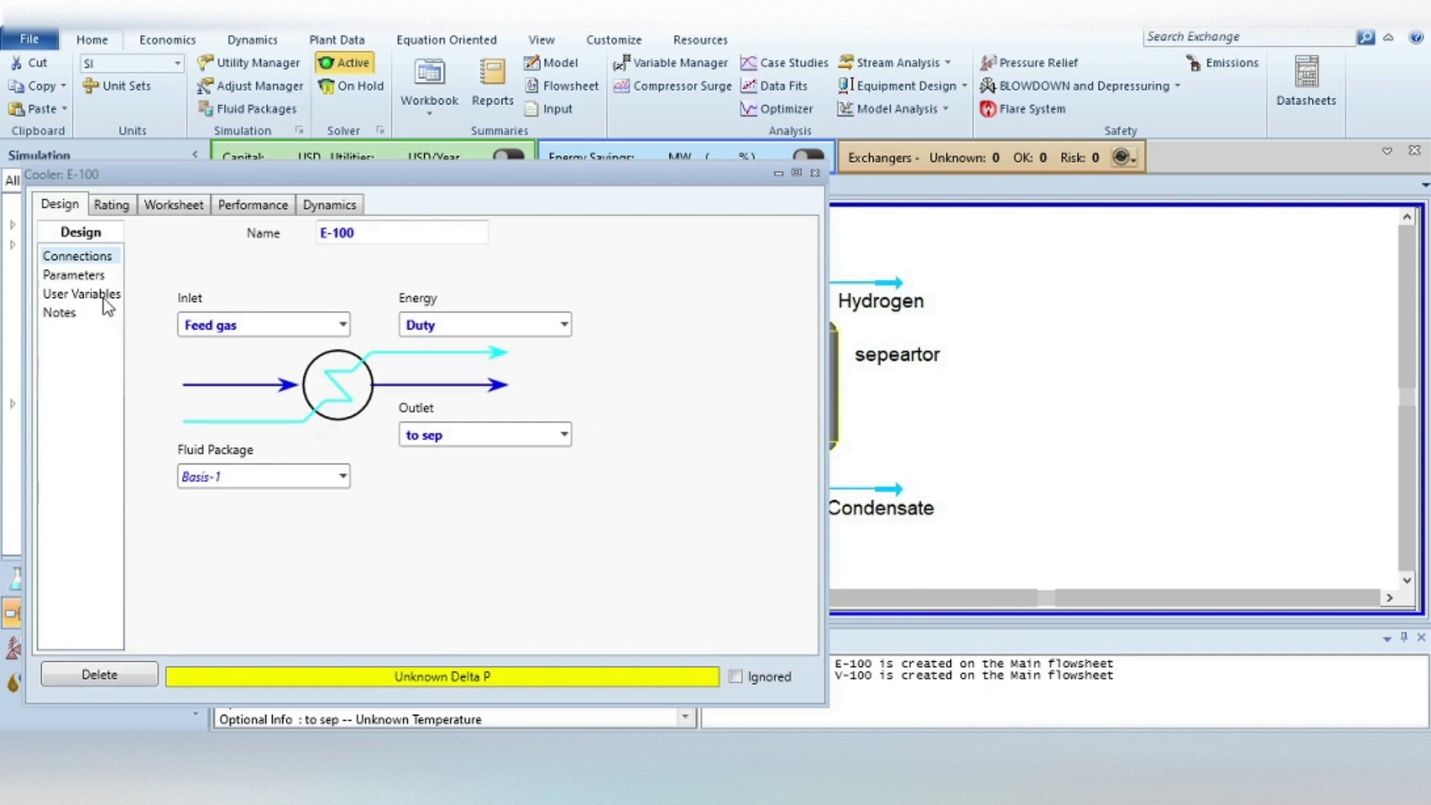
left_click(98, 277)
left_click(250, 265)
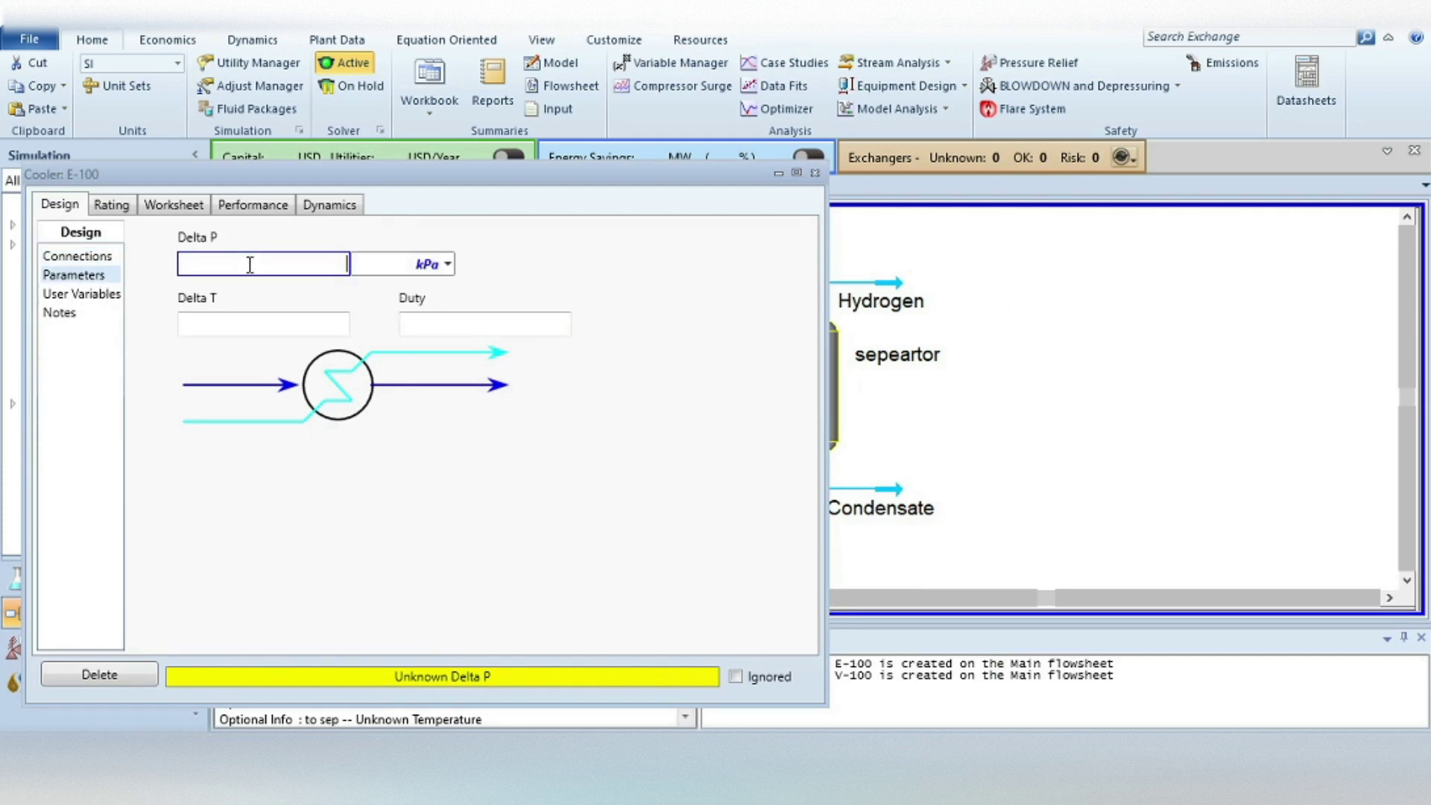
type("0")
left_click(420, 326)
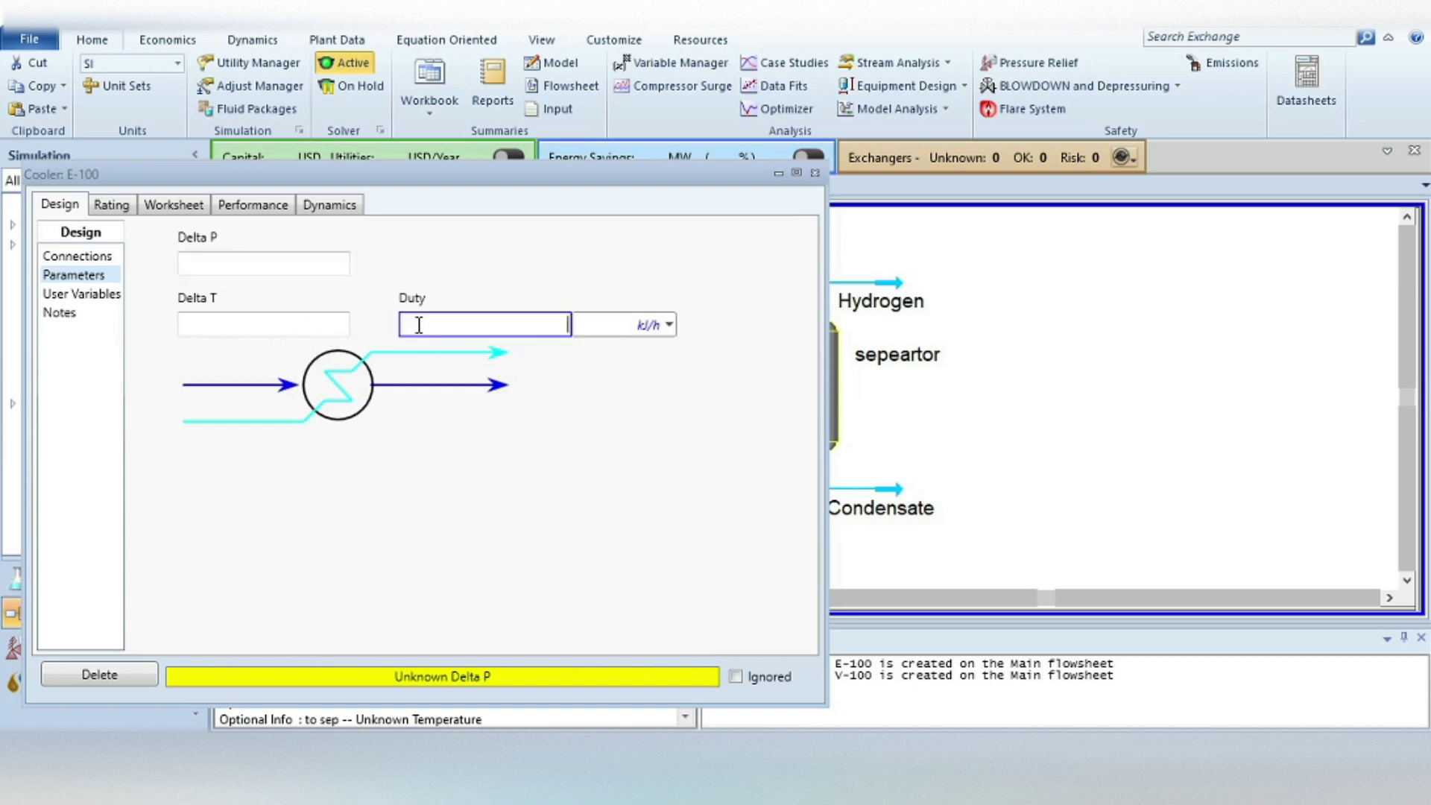
type("0")
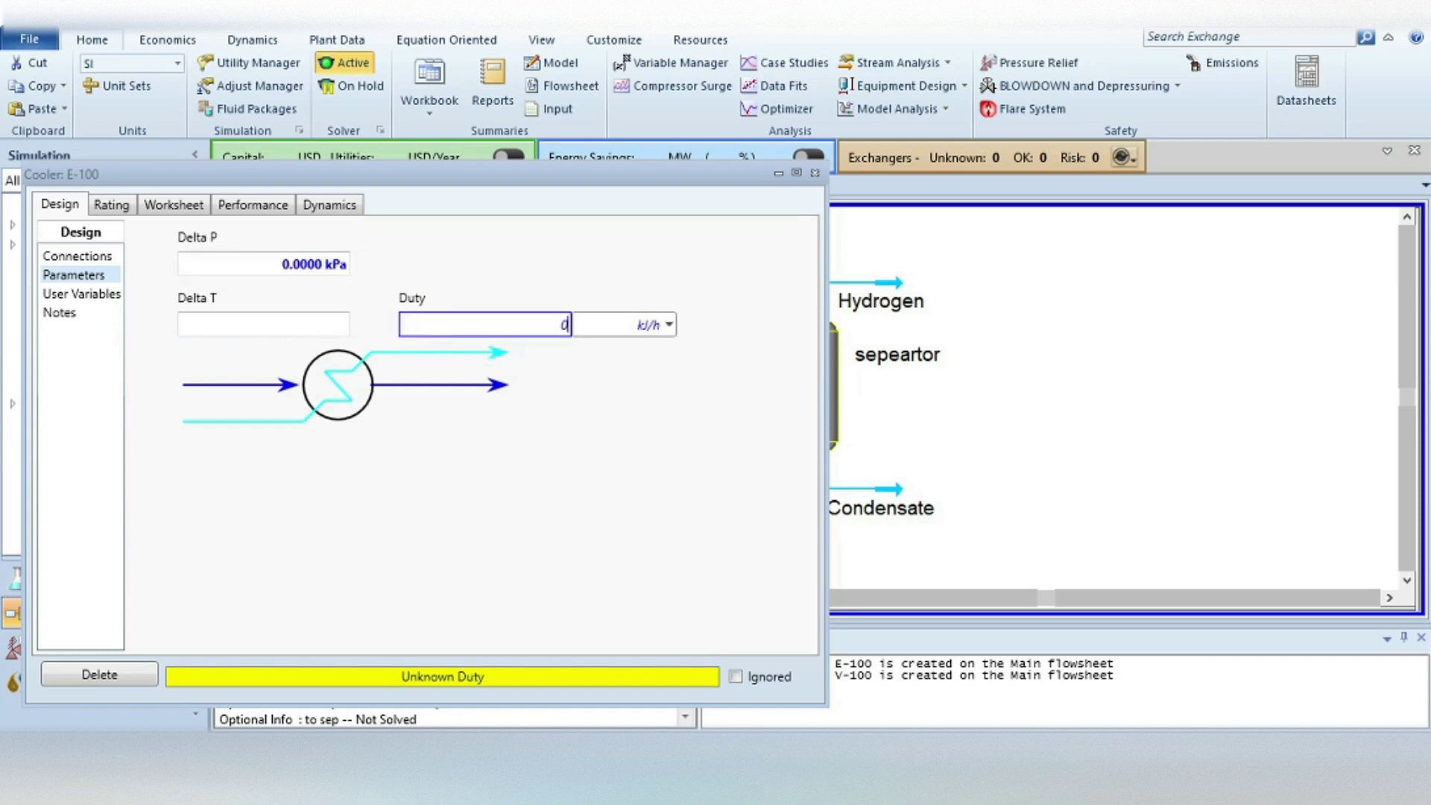
key("Return")
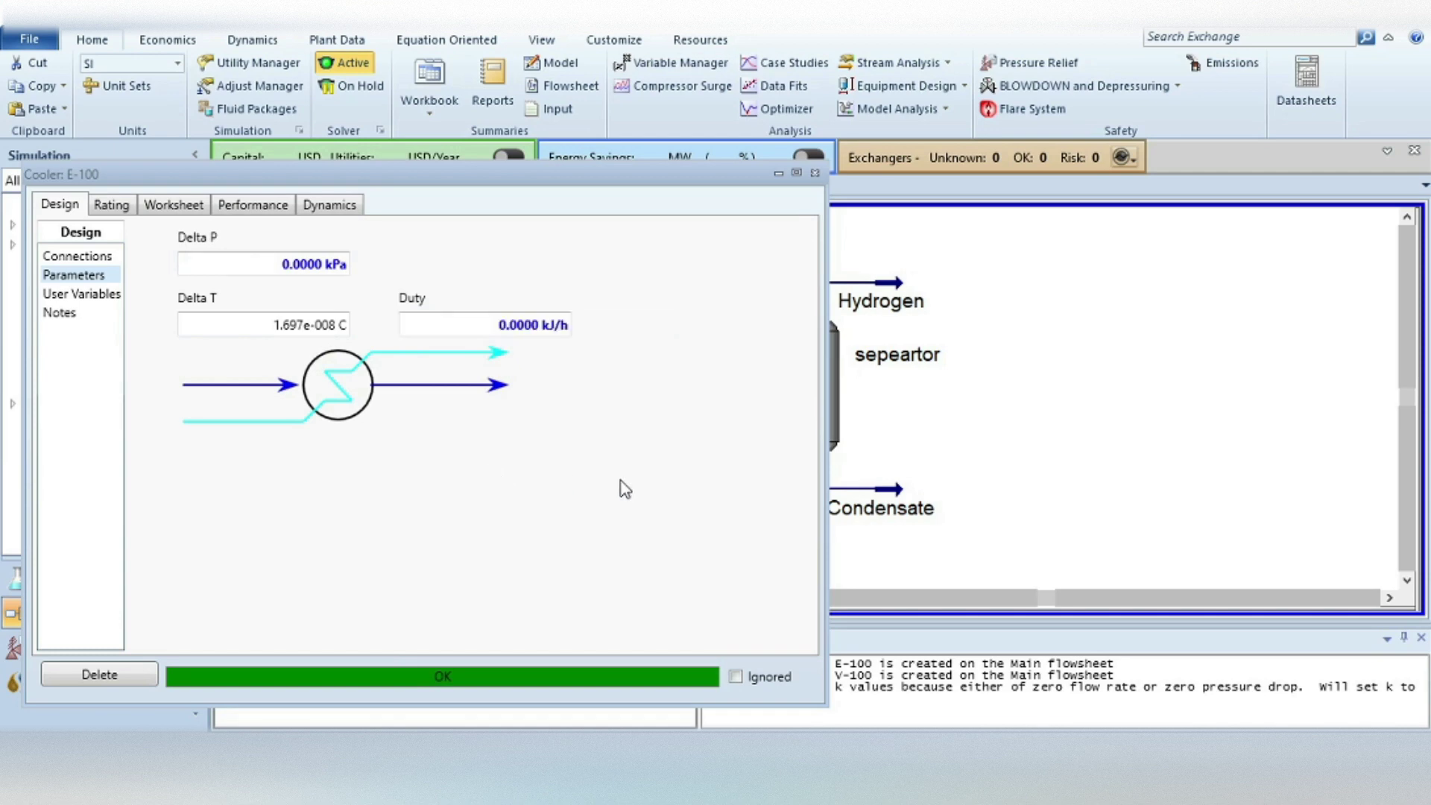
left_click(816, 175)
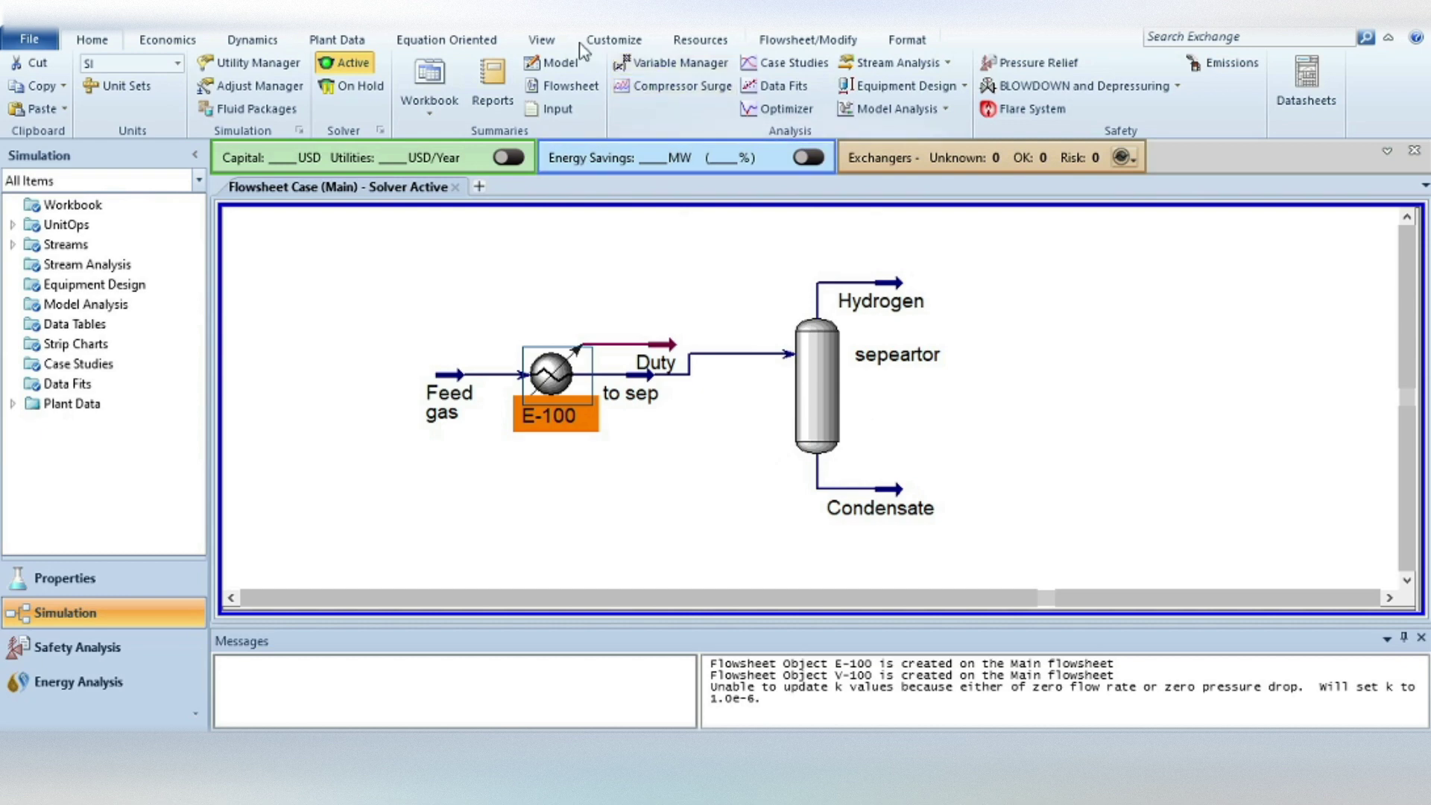
Place spreadsheet SPRDSHT-1 below the cooler and show its Spreadsheet cell grid
left_click(793, 41)
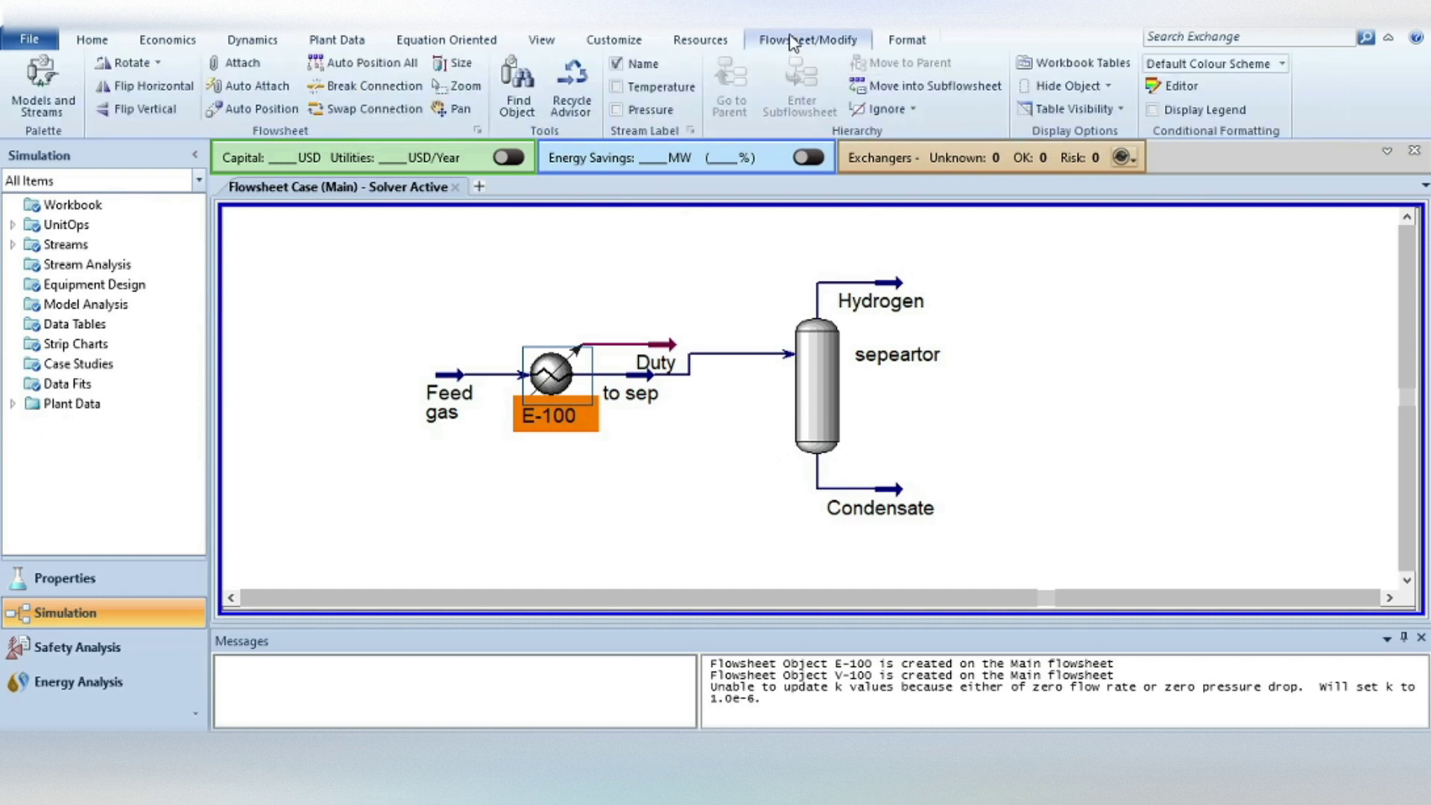
left_click(41, 74)
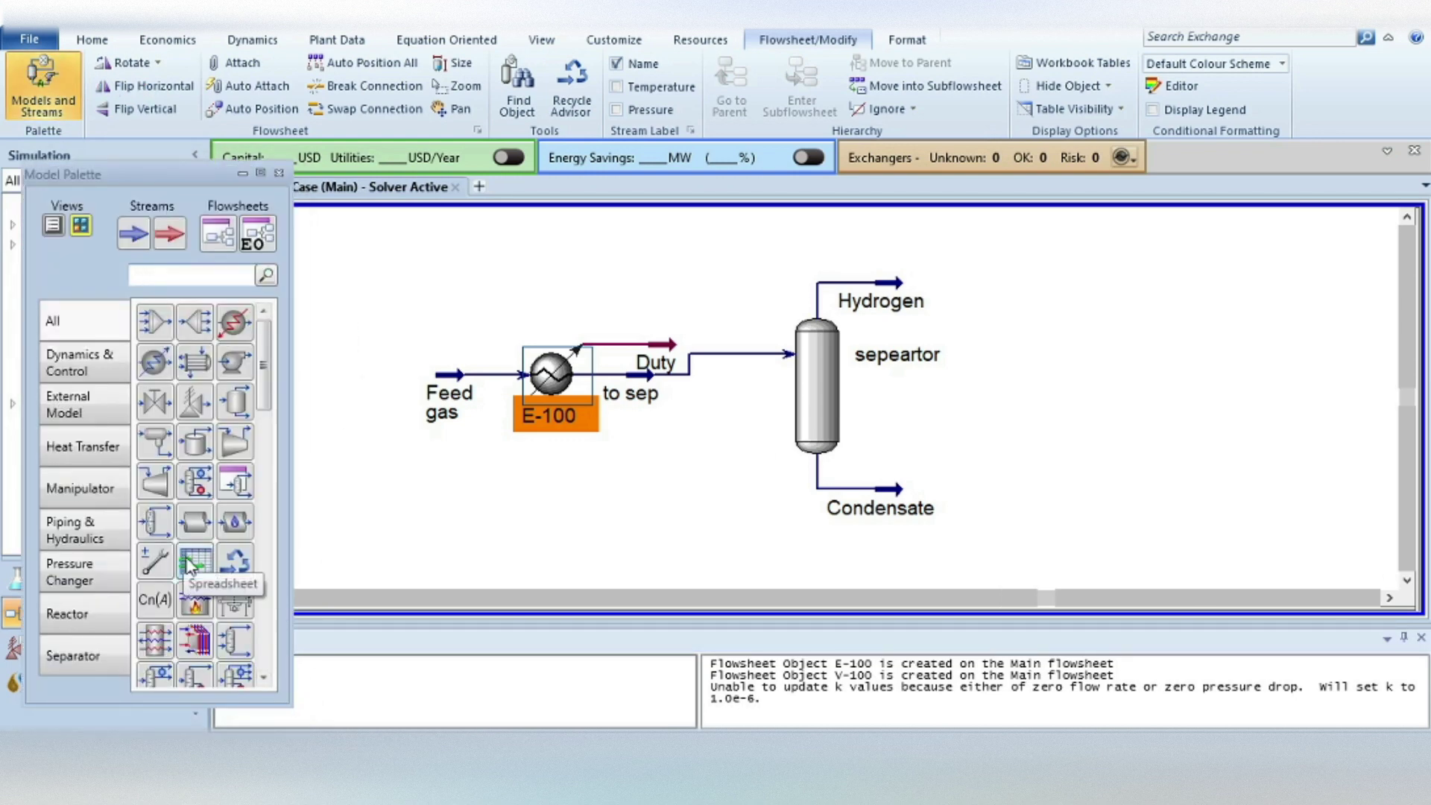
left_click_drag(189, 565, 650, 548)
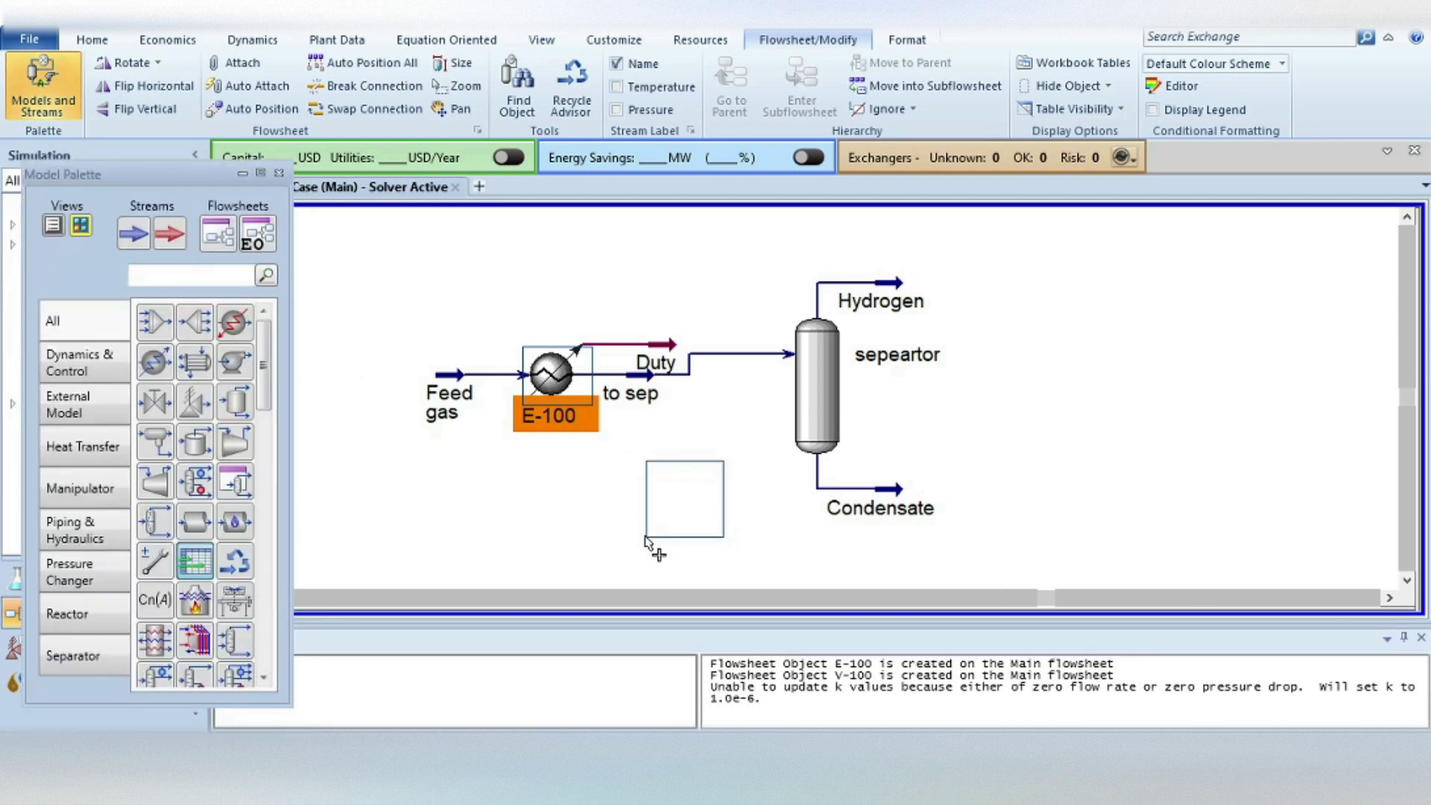
left_click(280, 174)
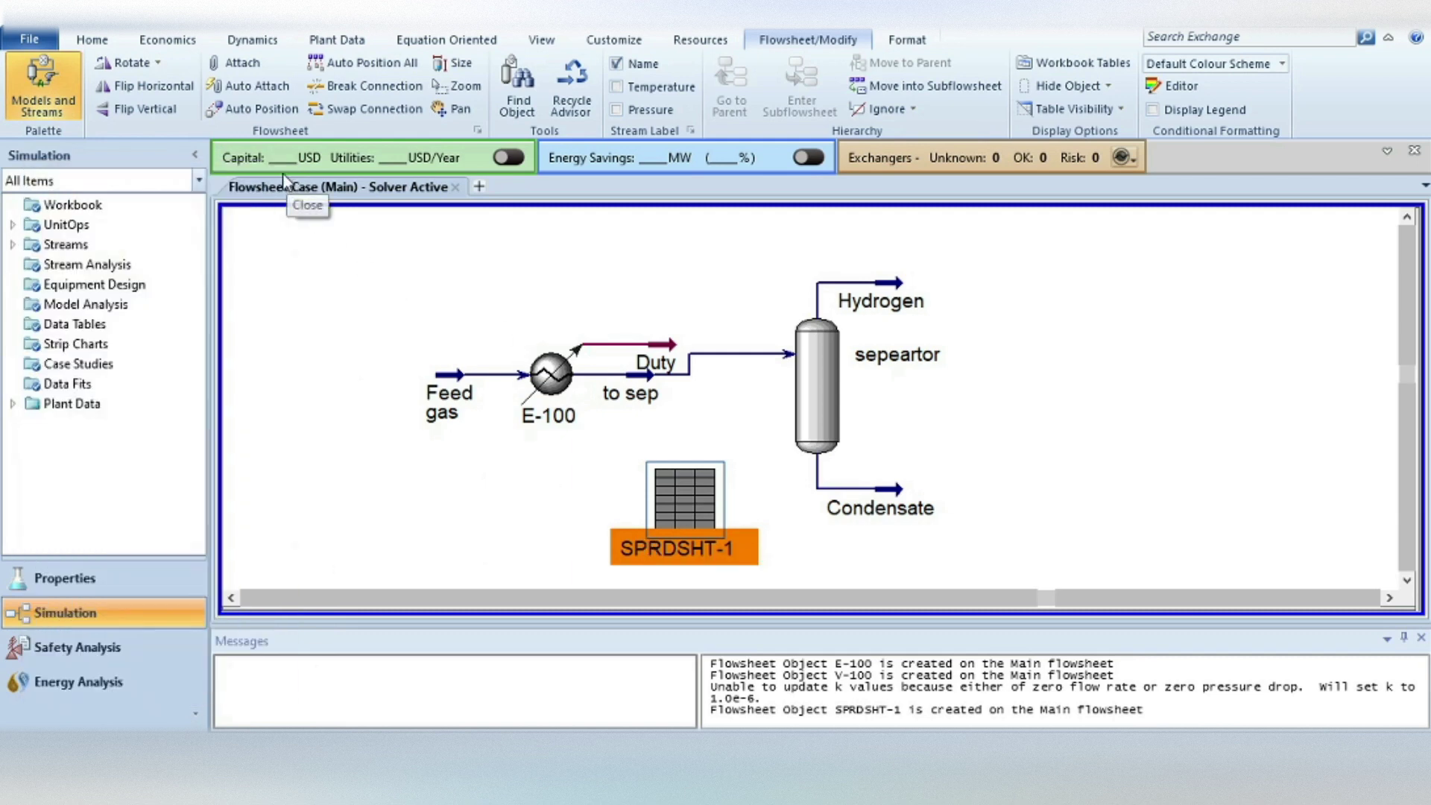
double_click(693, 488)
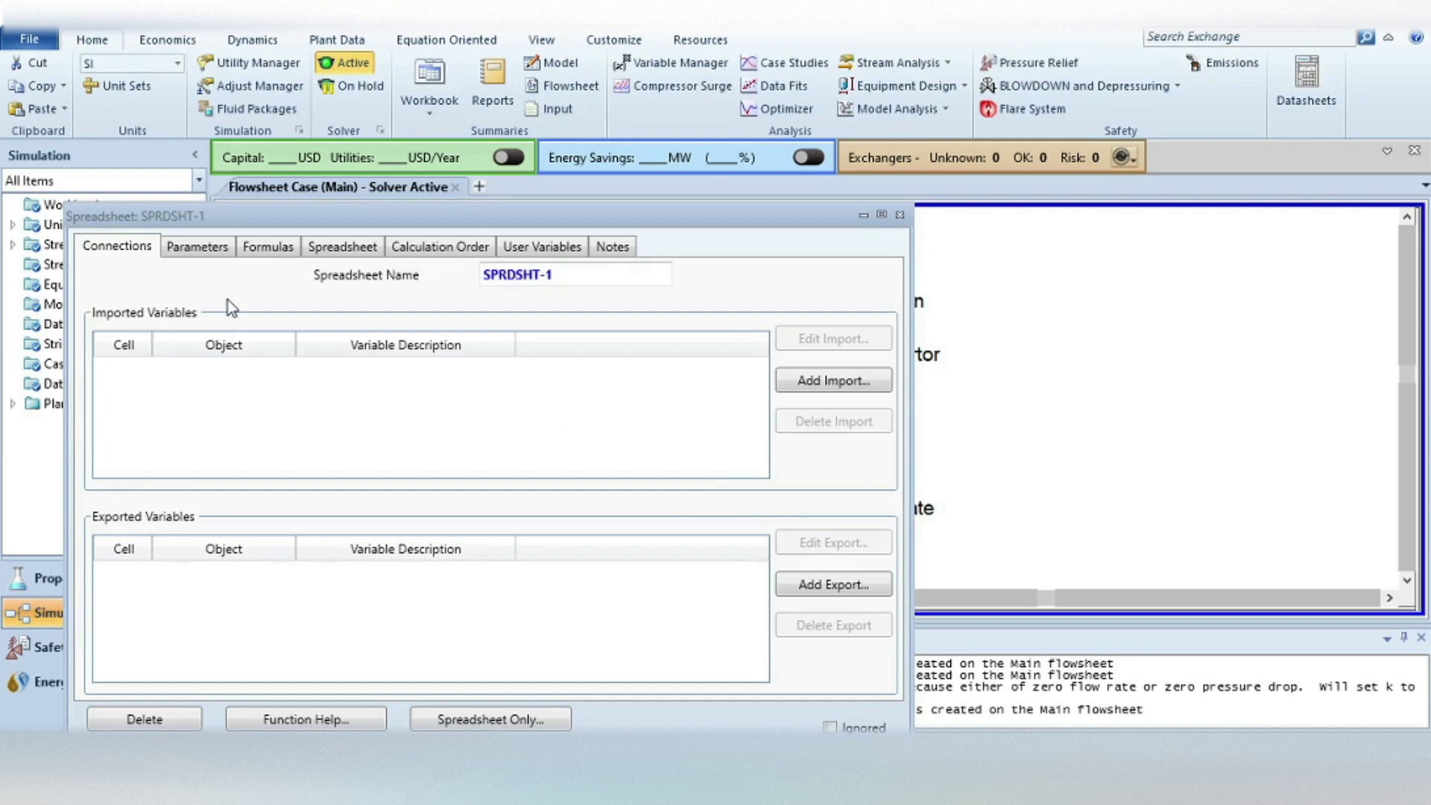
left_click(344, 252)
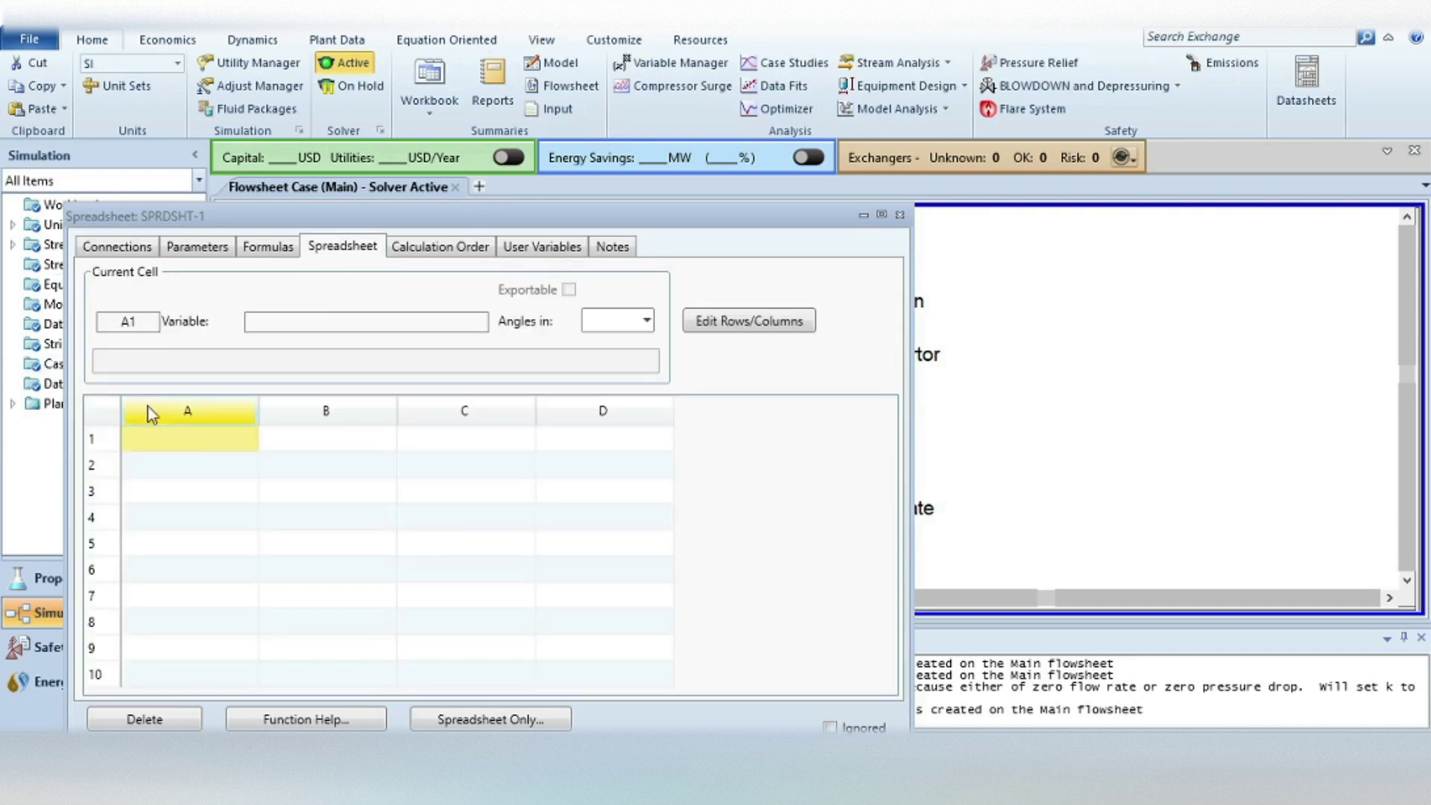
Label cell A1 'methane in feed' and A2 'methane in condensate'
double_click(180, 444)
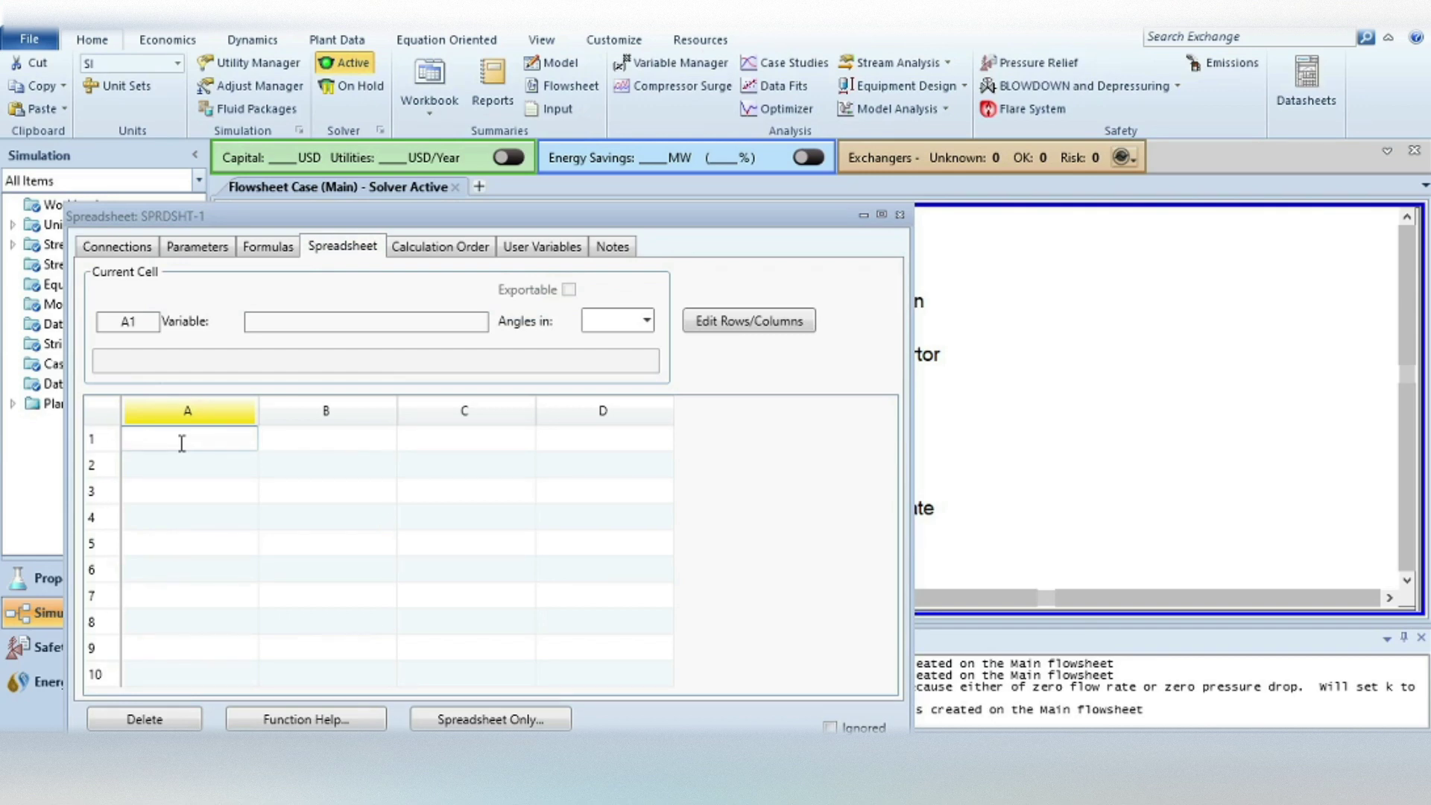
type("me")
type("thane i")
type("n feed")
key("Return")
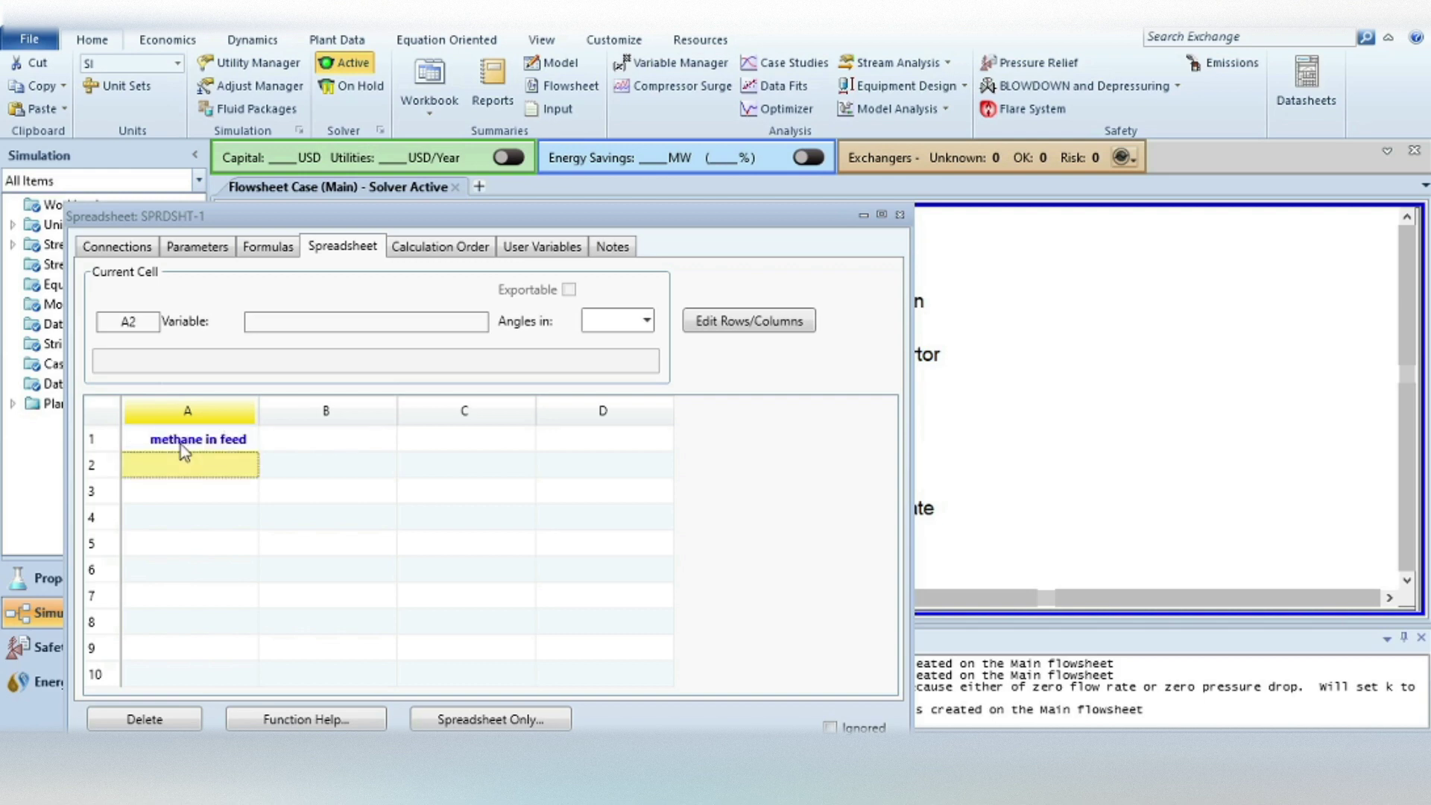
type("methane in c")
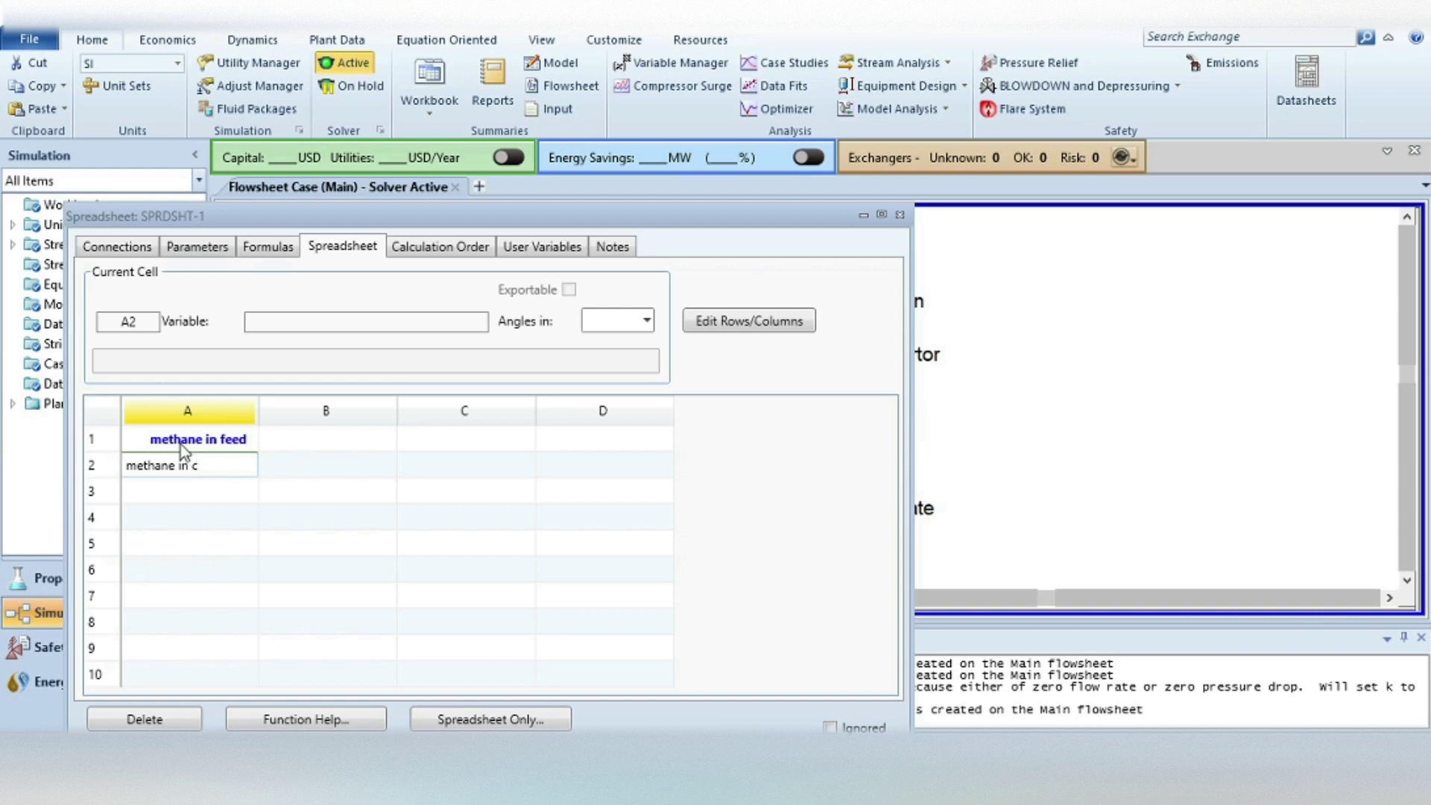
type("ondensate")
key("Return")
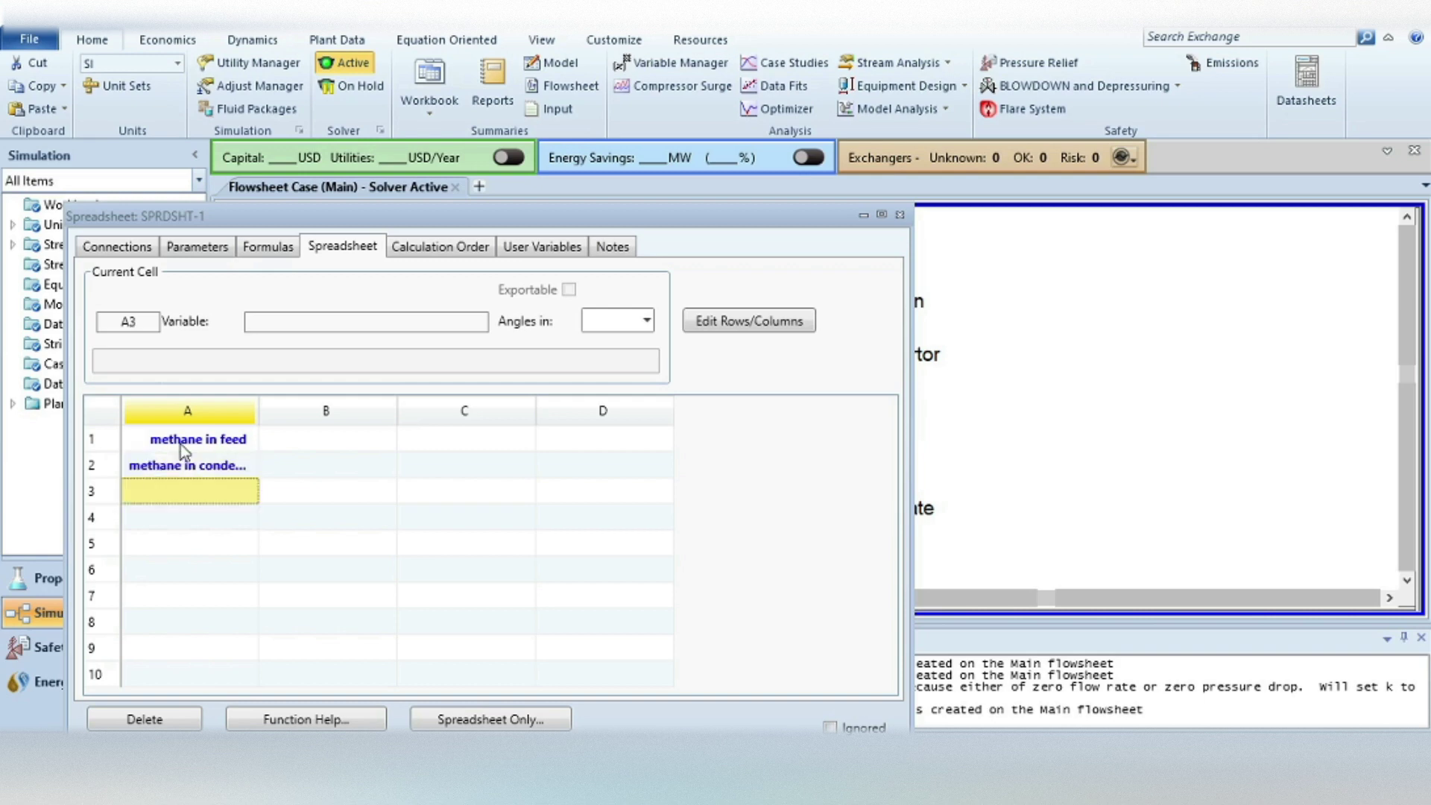
Label A3 'fraction loss of methane', then right-click cell B1 for its options
type("frac")
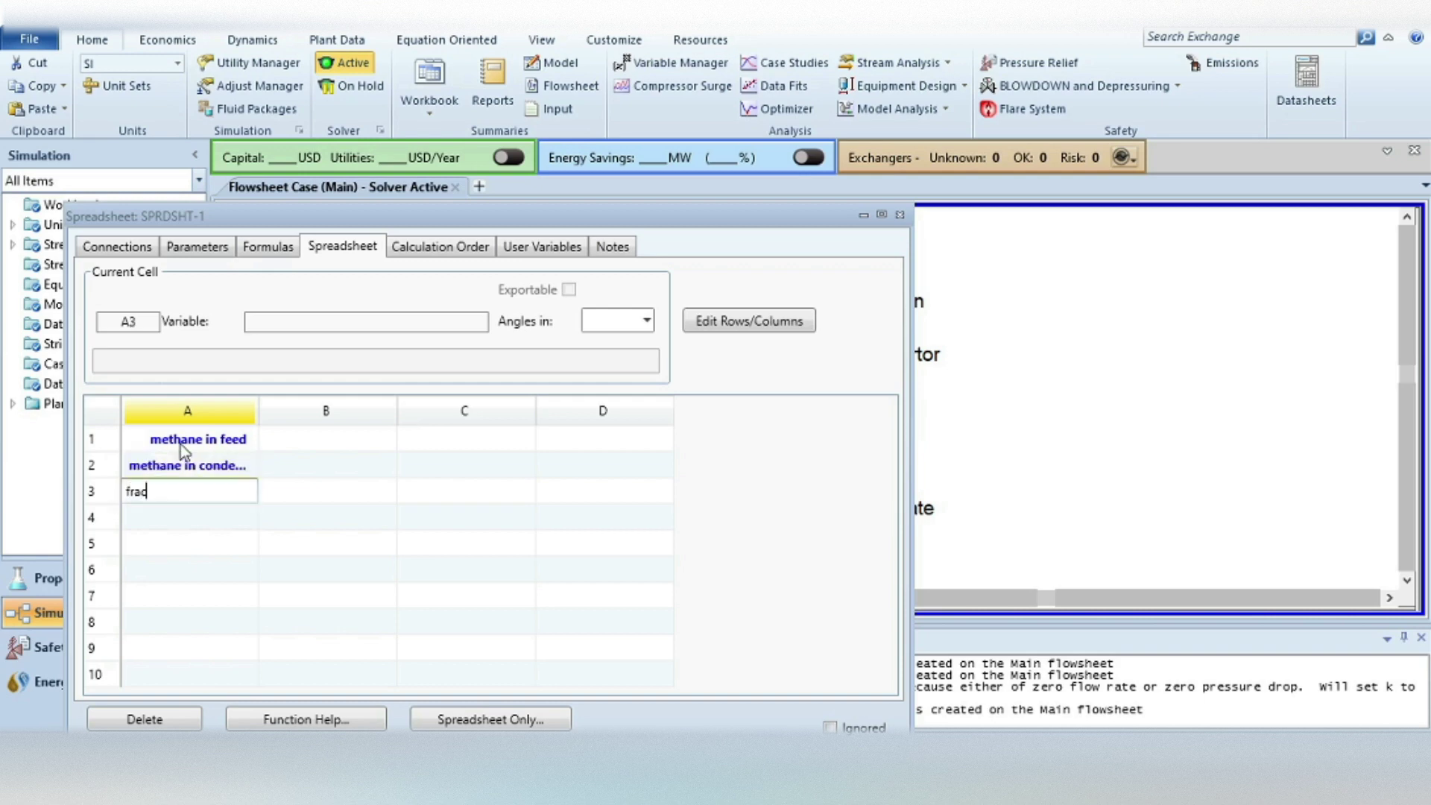
type("tion lo")
type("ss oof")
key("BackSpace")
key("BackSpace")
type("f meth")
type("ane")
key("Return")
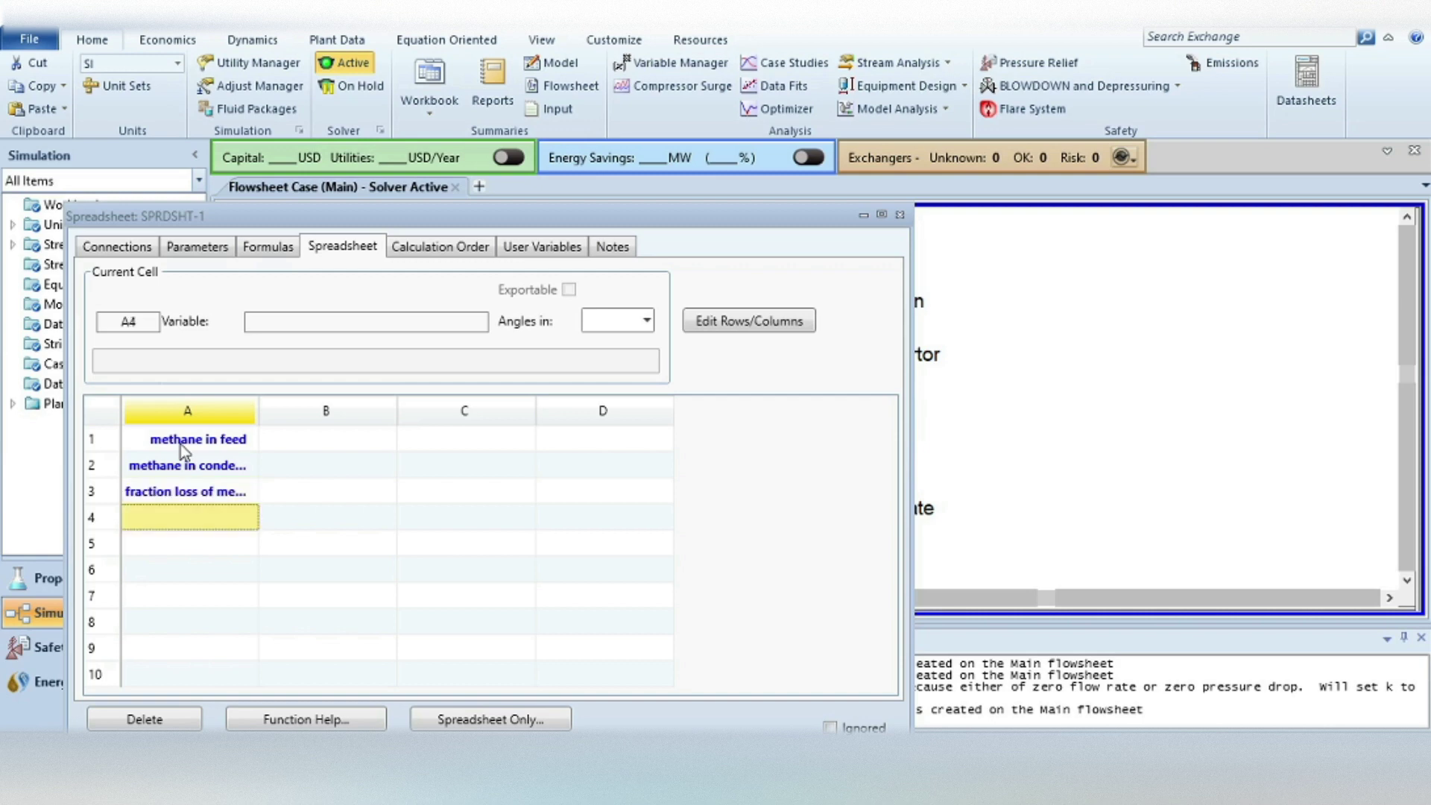
left_click(373, 432)
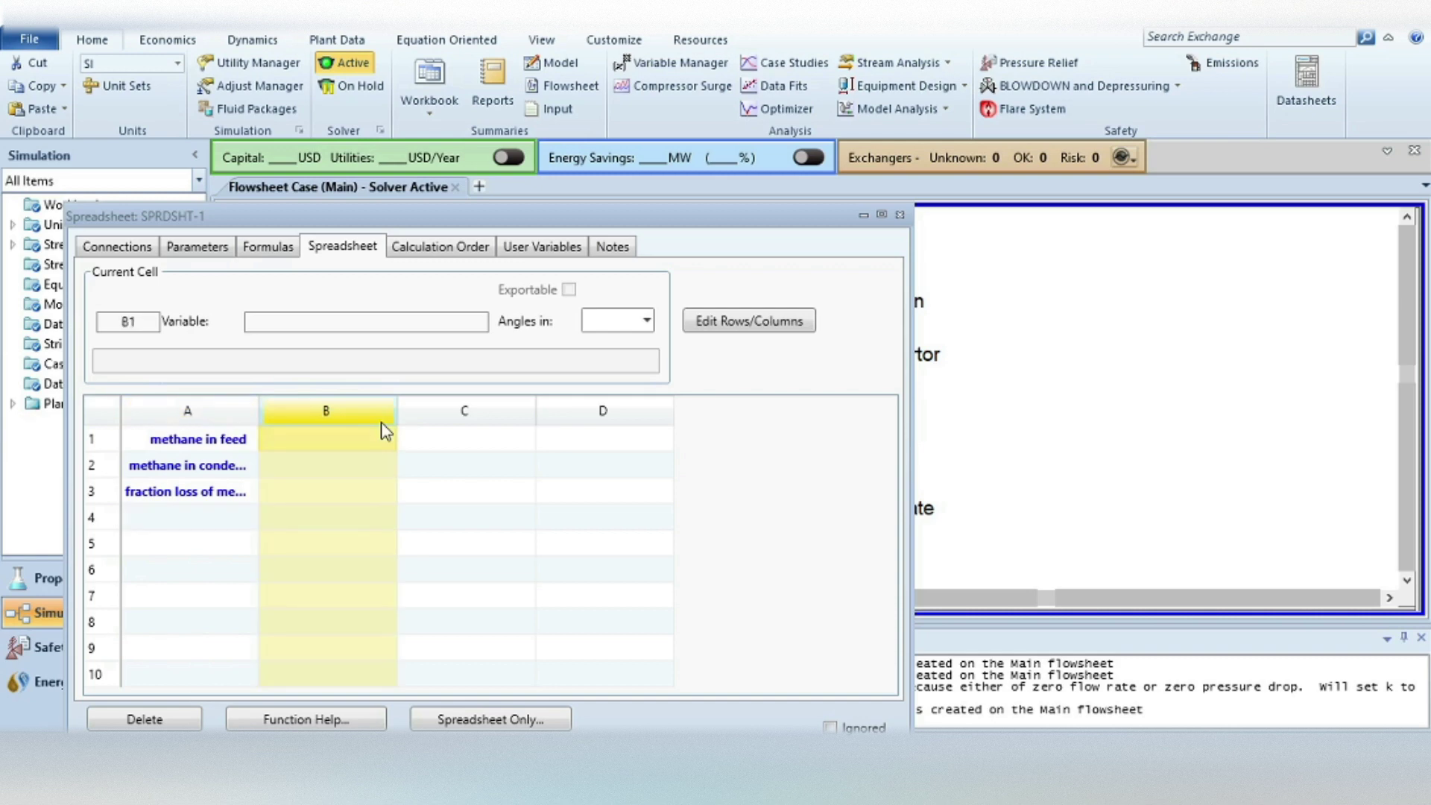
left_click(325, 441)
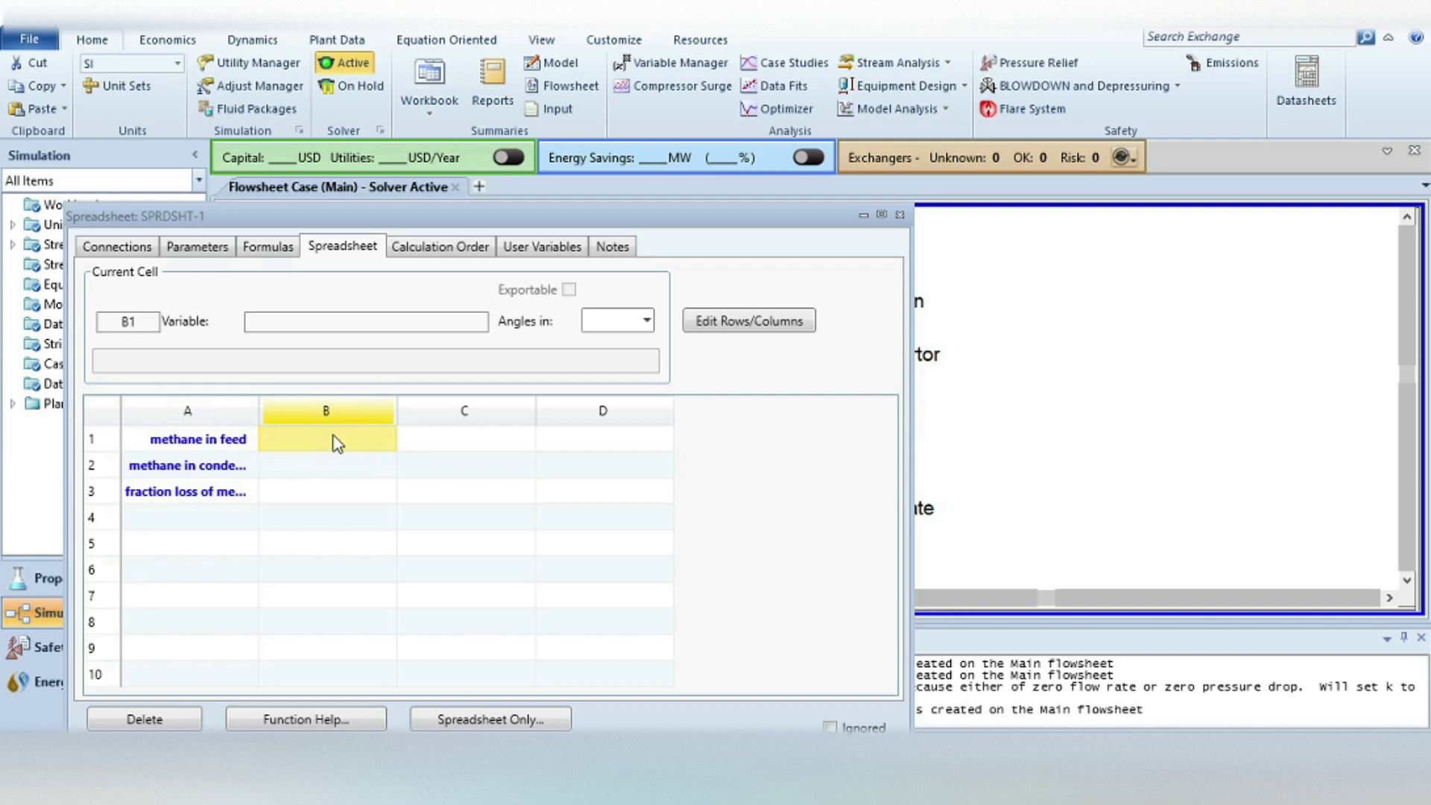
right_click(337, 444)
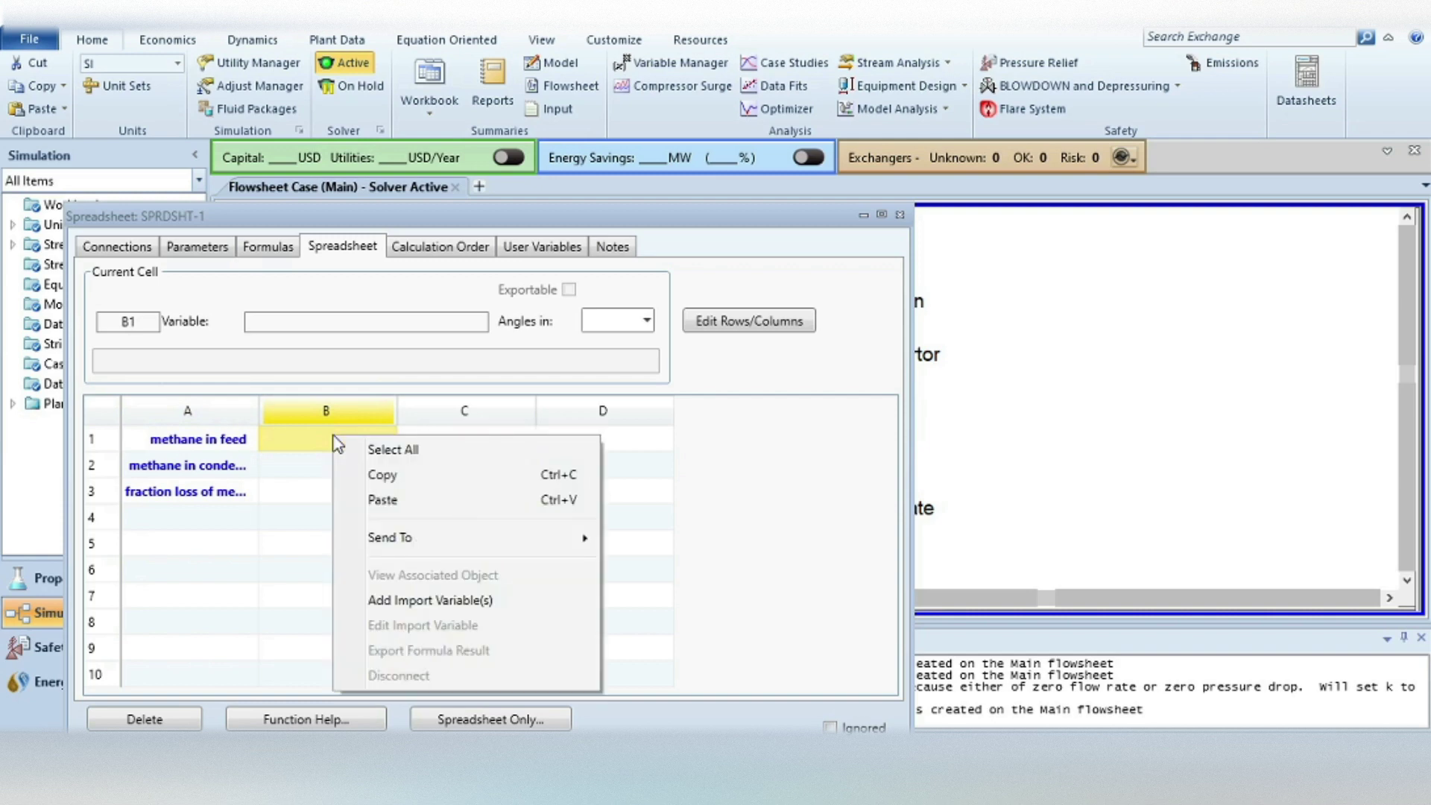
Start importing a flowsheet variable into cell B1 from the Feed gas stream
left_click(389, 602)
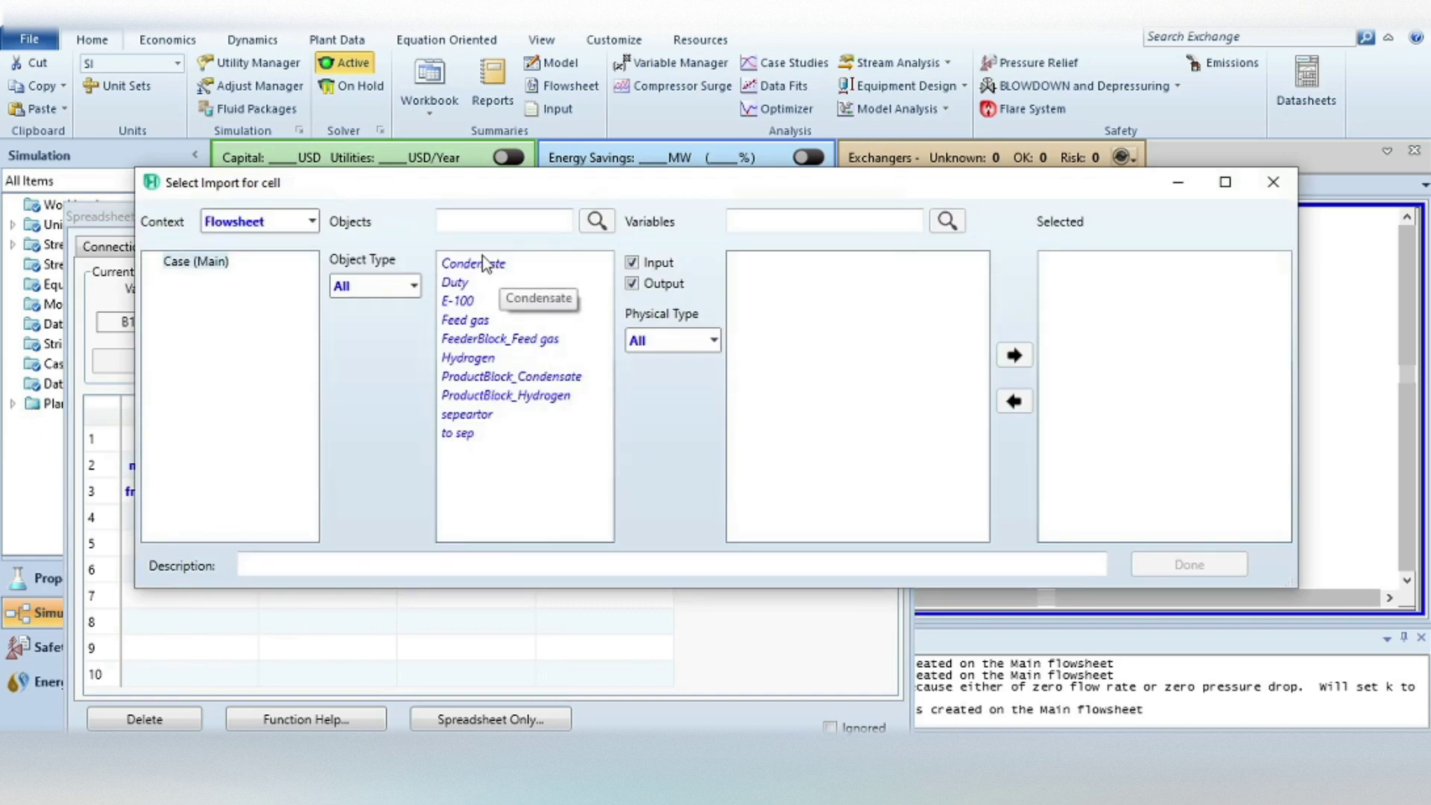
left_click(471, 326)
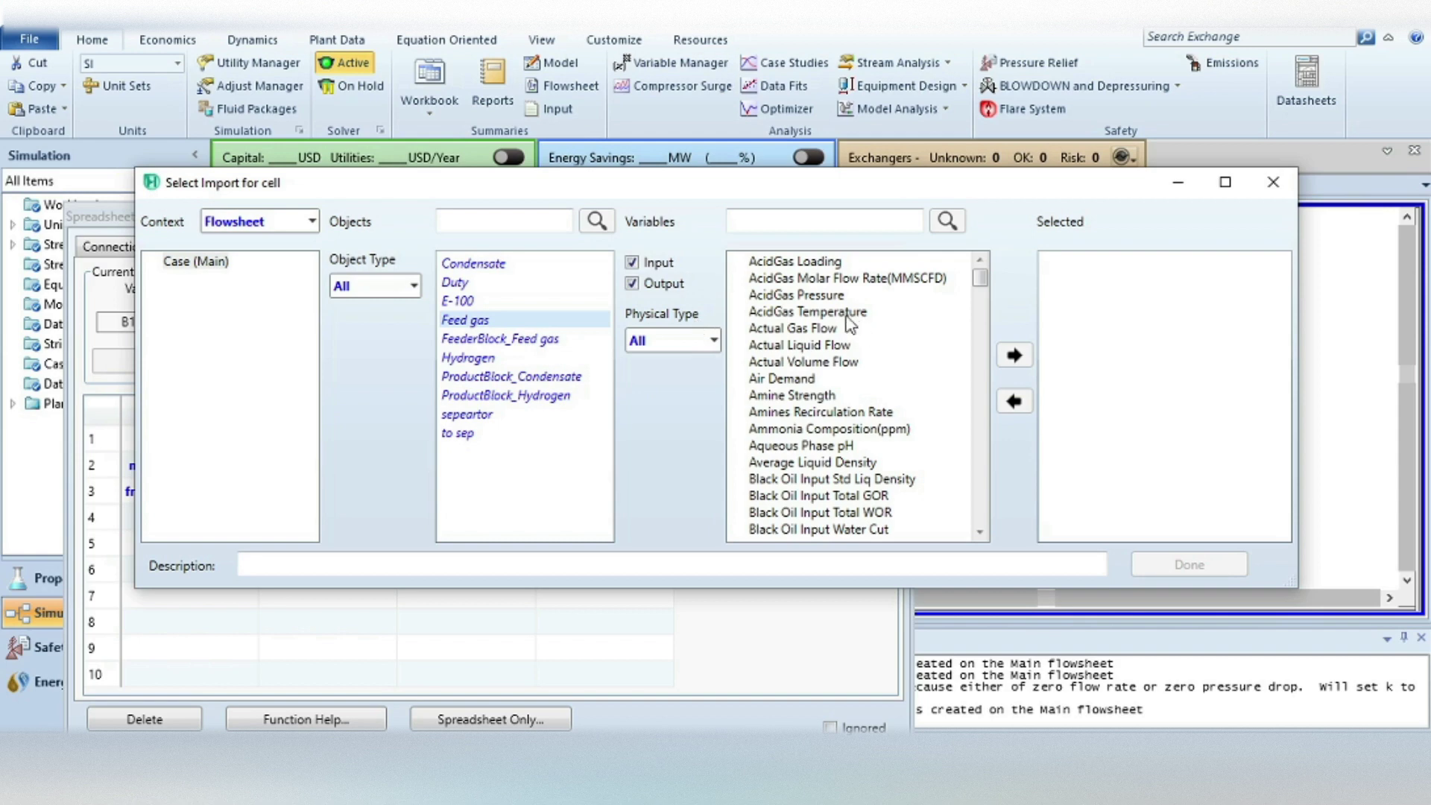
scroll(843, 336, "down", 10)
scroll(839, 340, "down", 5)
scroll(836, 342, "down", 1)
scroll(834, 336, "down", 4)
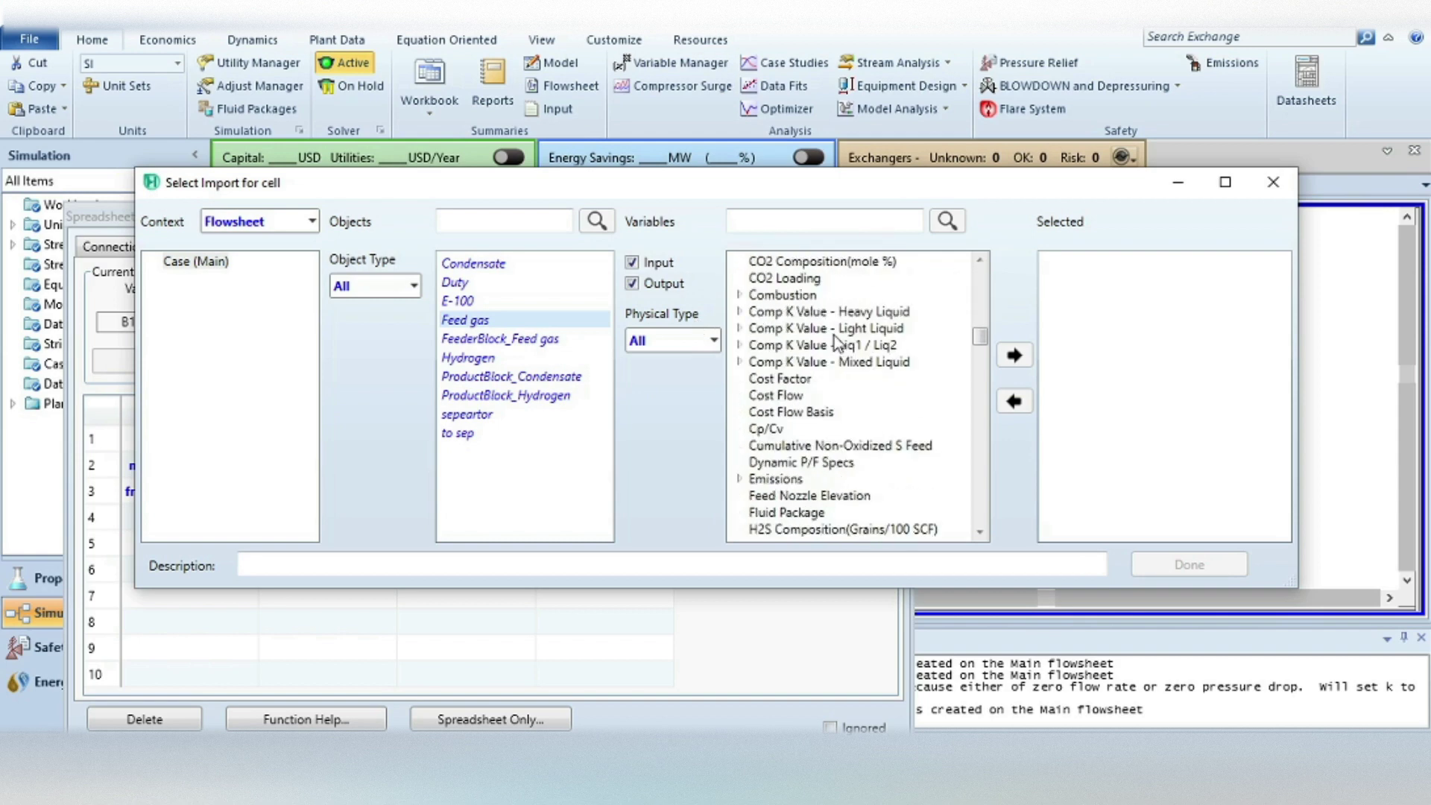
scroll(853, 377, "down", 5)
scroll(848, 378, "down", 2)
scroll(841, 378, "down", 5)
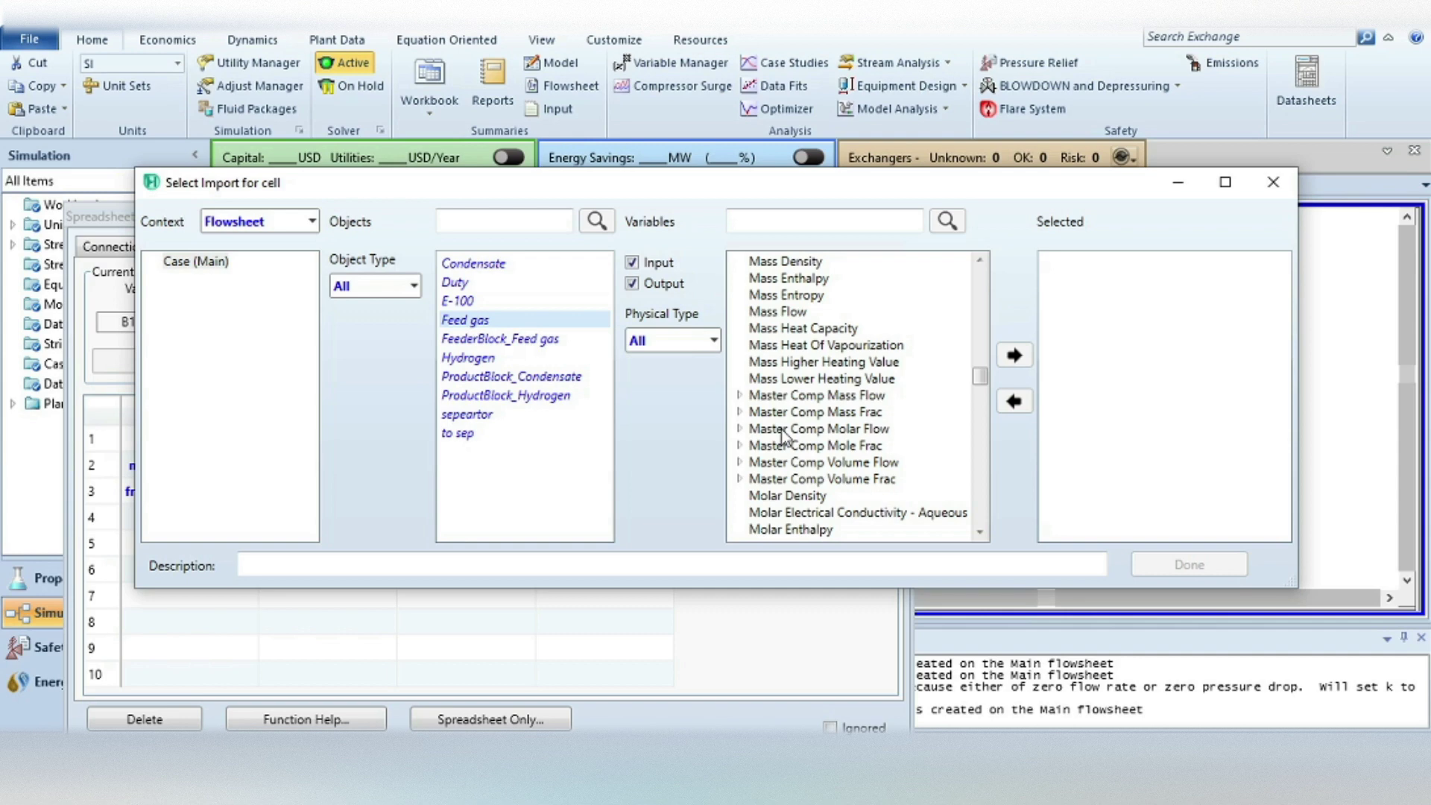
Import Feed gas methane Master Comp Molar Flow (202.7014 kgmole/h) into B1
left_click(739, 430)
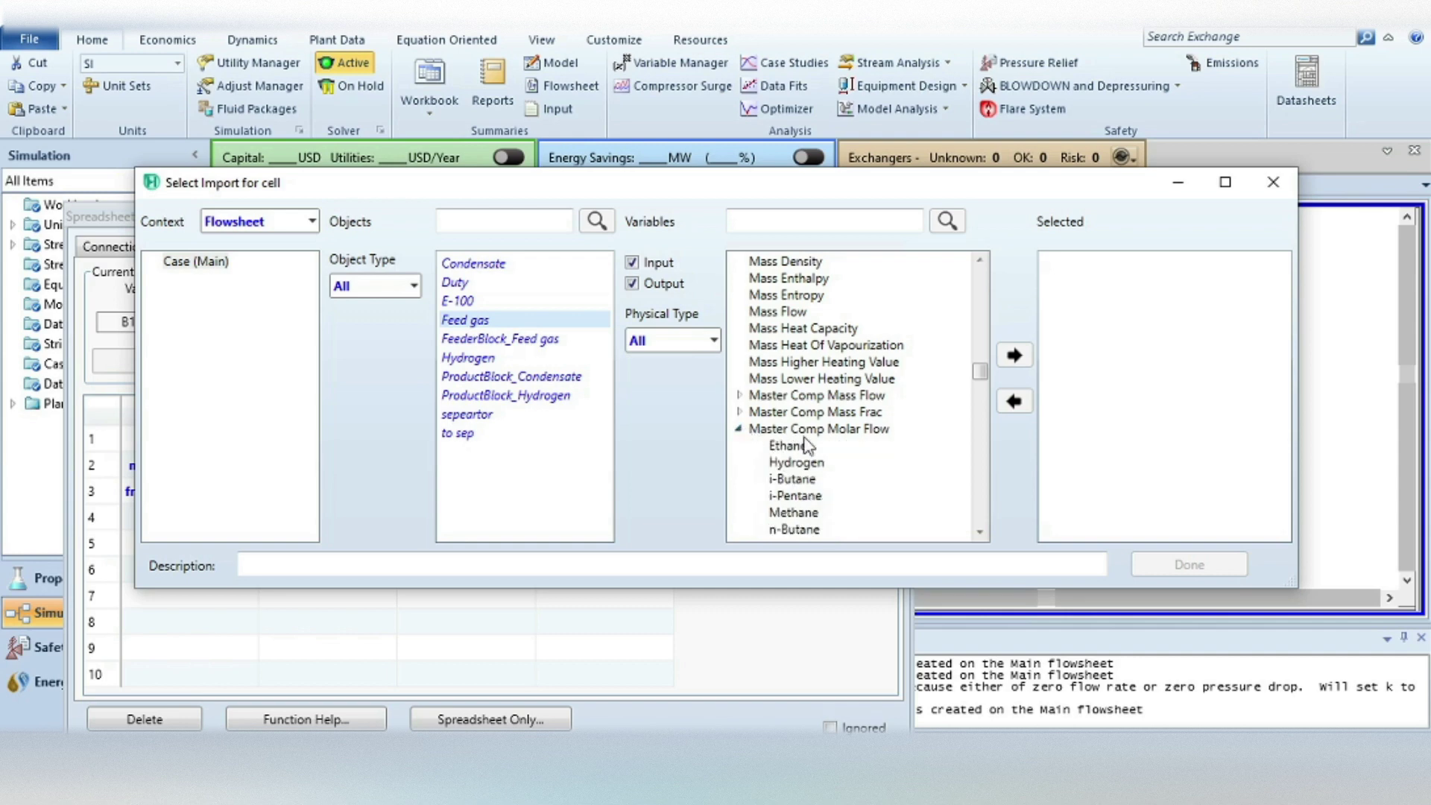
scroll(807, 462, "down", 1)
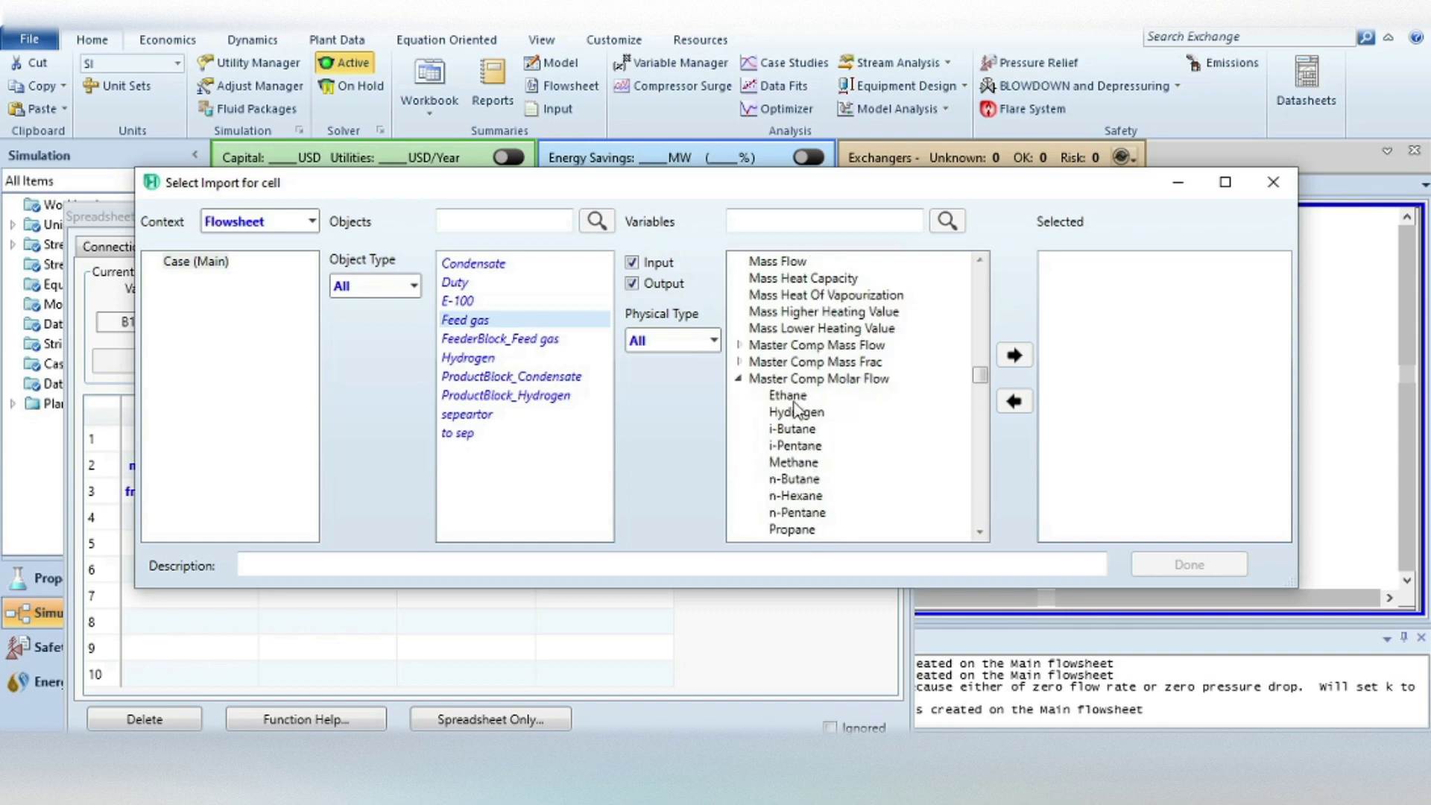
left_click(801, 464)
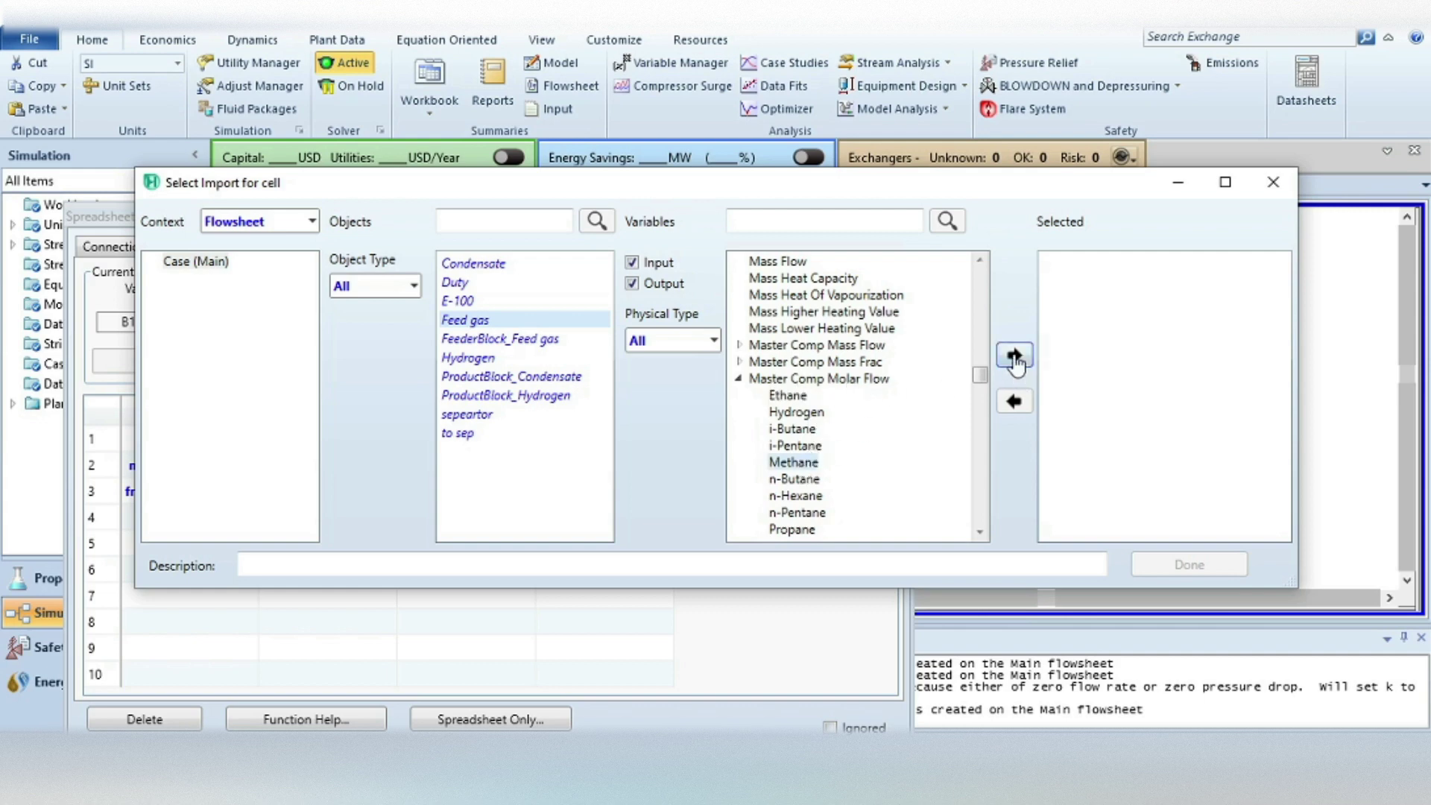
left_click(1015, 359)
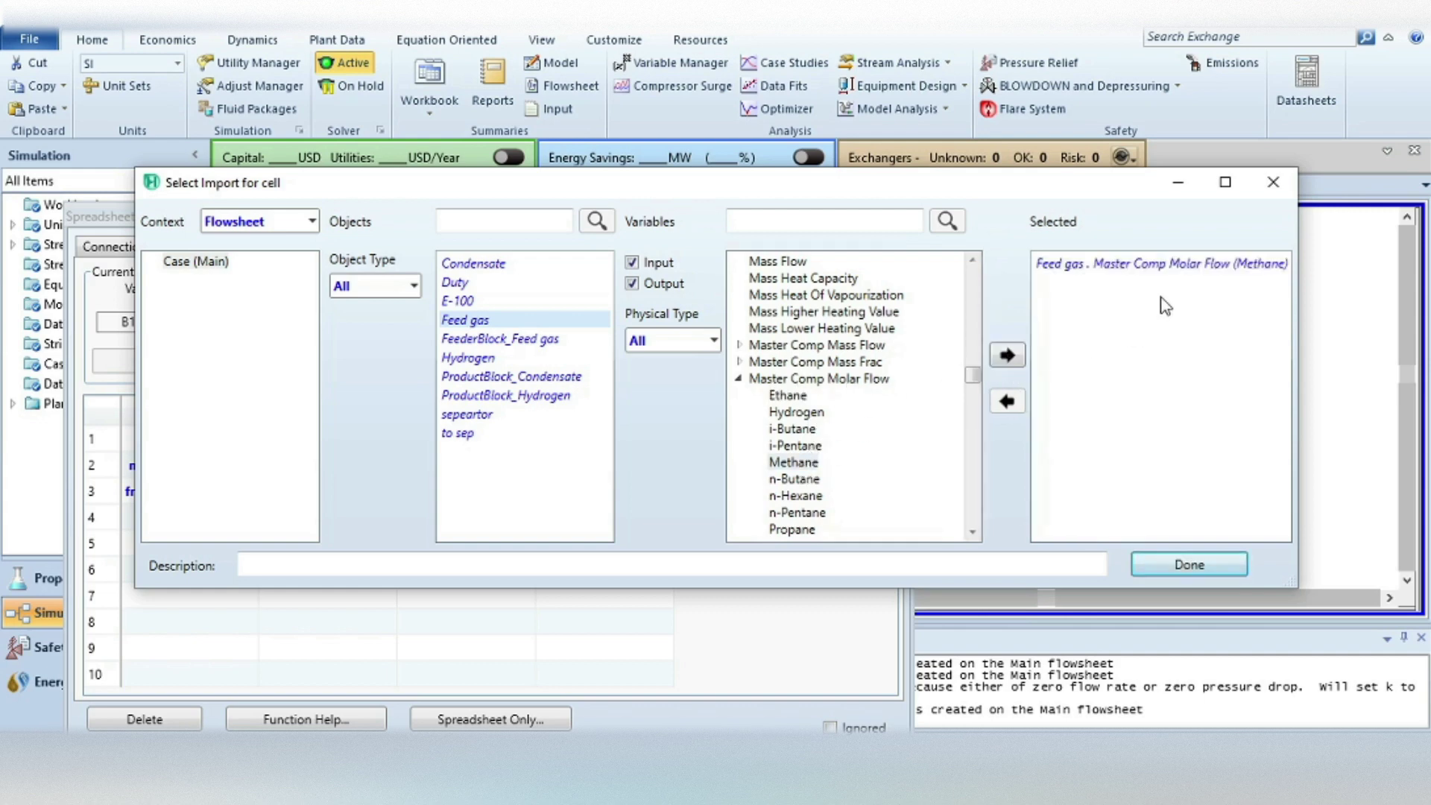
left_click(1176, 568)
left_click(341, 471)
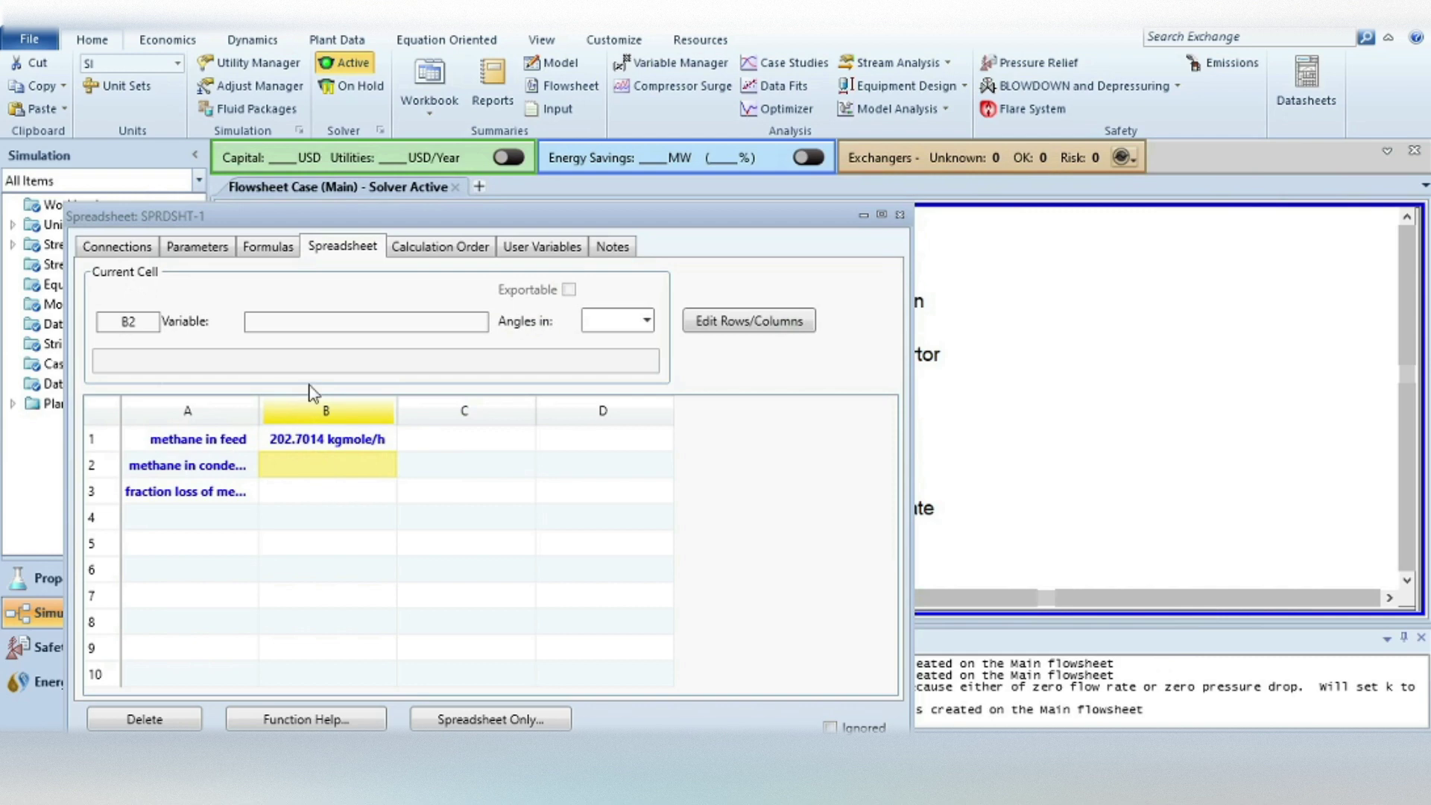
Start importing a flowsheet variable into cell B2 from the Condensate stream
right_click(302, 463)
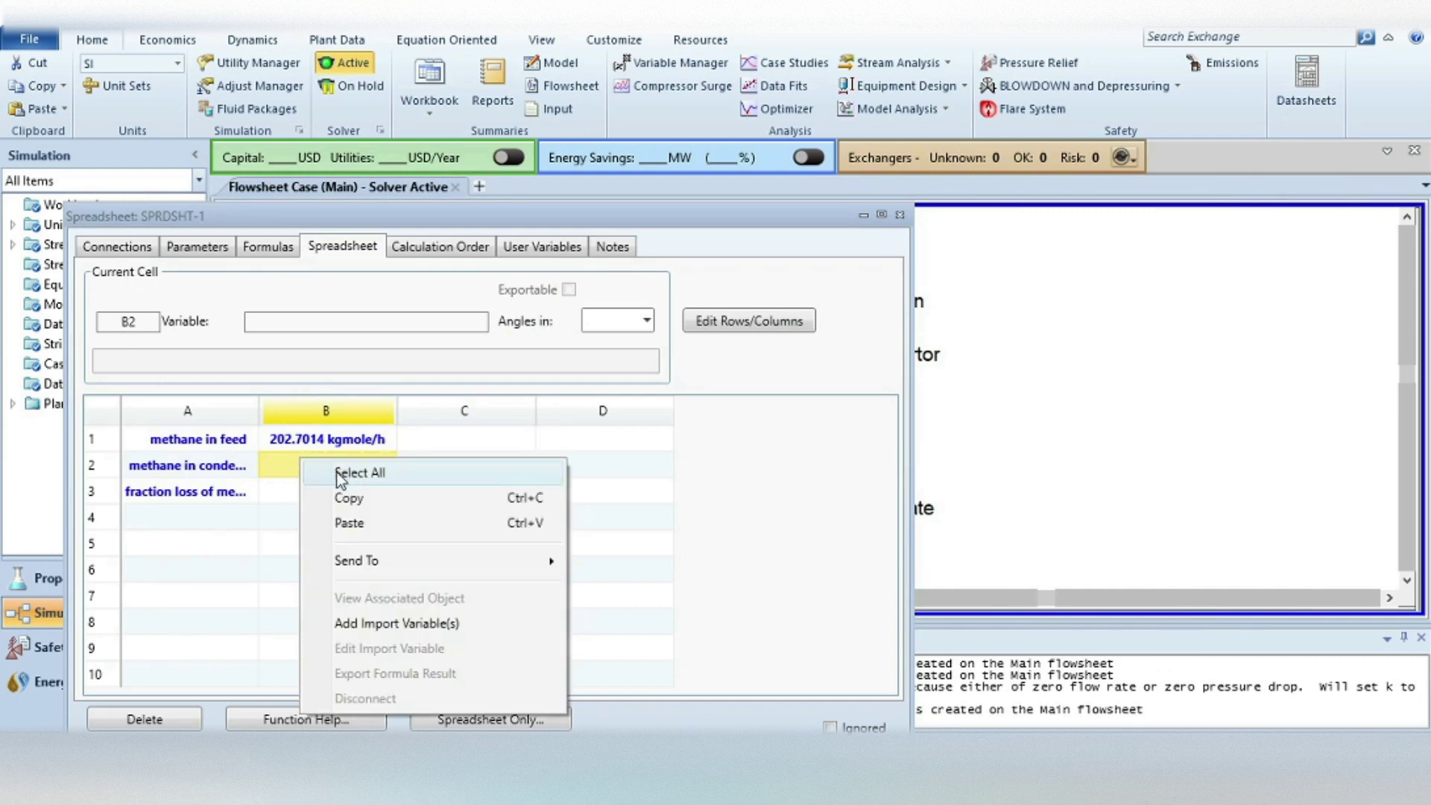
left_click(379, 626)
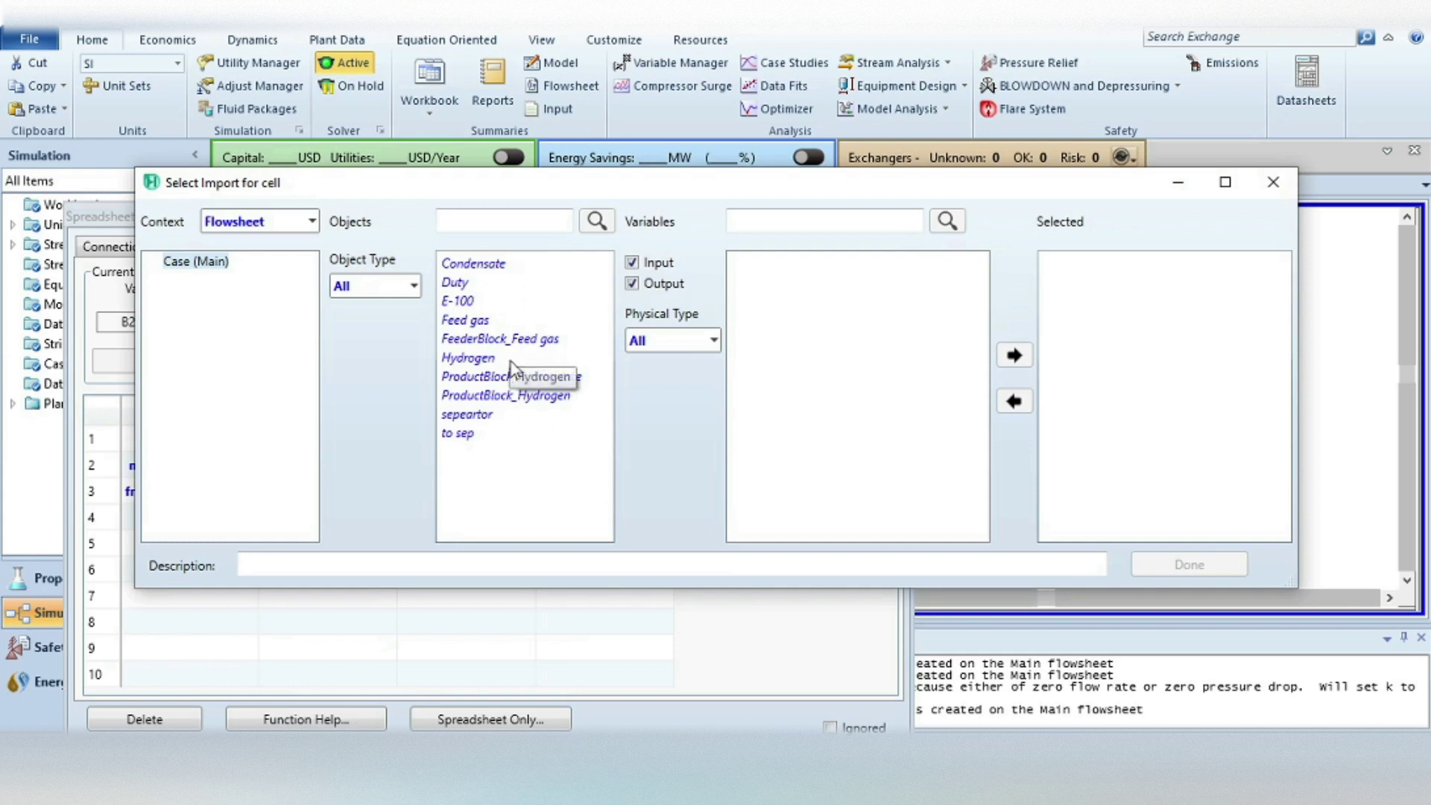
left_click(486, 270)
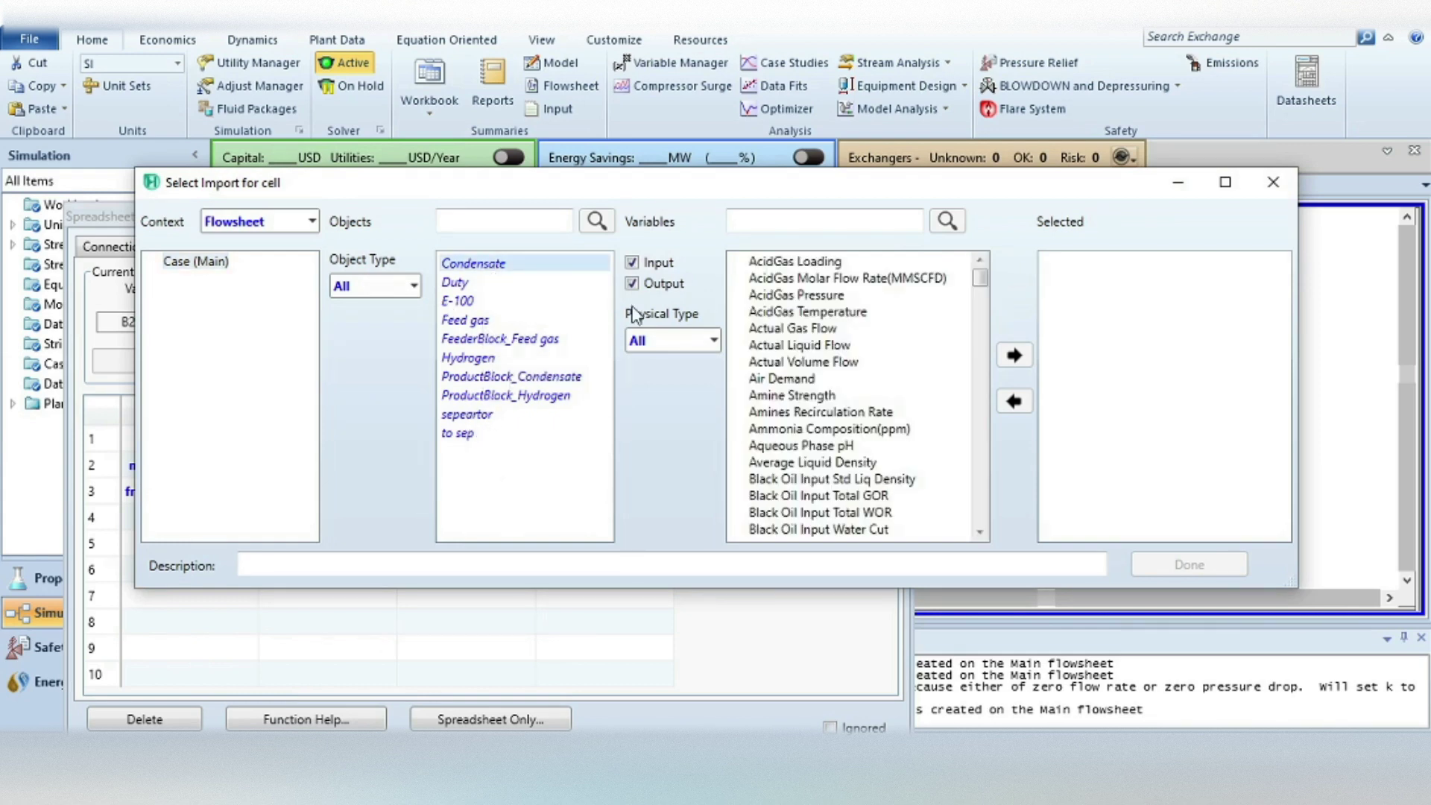
scroll(814, 321, "down", 5)
scroll(813, 369, "down", 3)
scroll(812, 369, "down", 5)
scroll(813, 372, "down", 5)
scroll(812, 381, "down", 2)
scroll(811, 387, "down", 3)
scroll(811, 389, "down", 2)
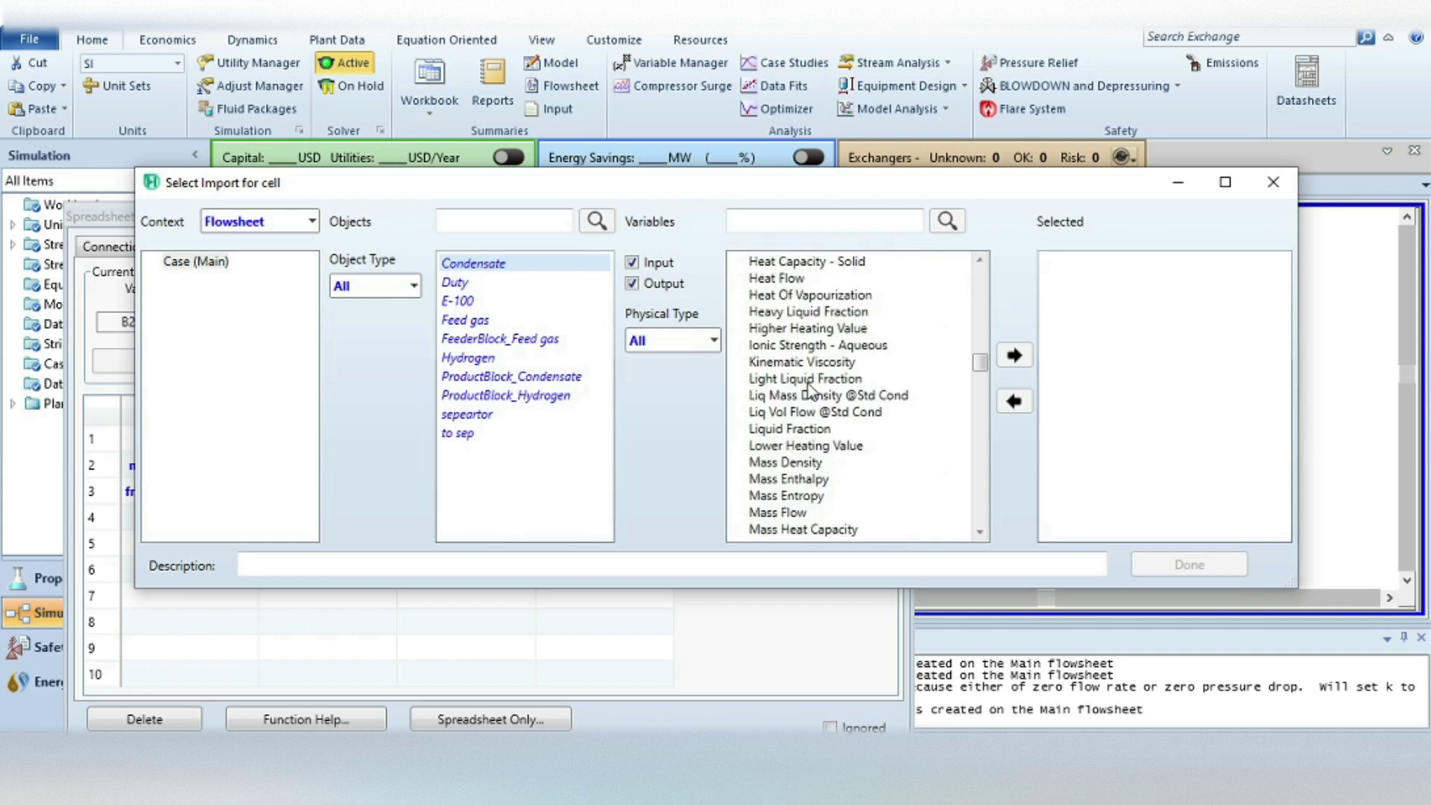
scroll(813, 399, "down", 2)
scroll(824, 425, "down", 2)
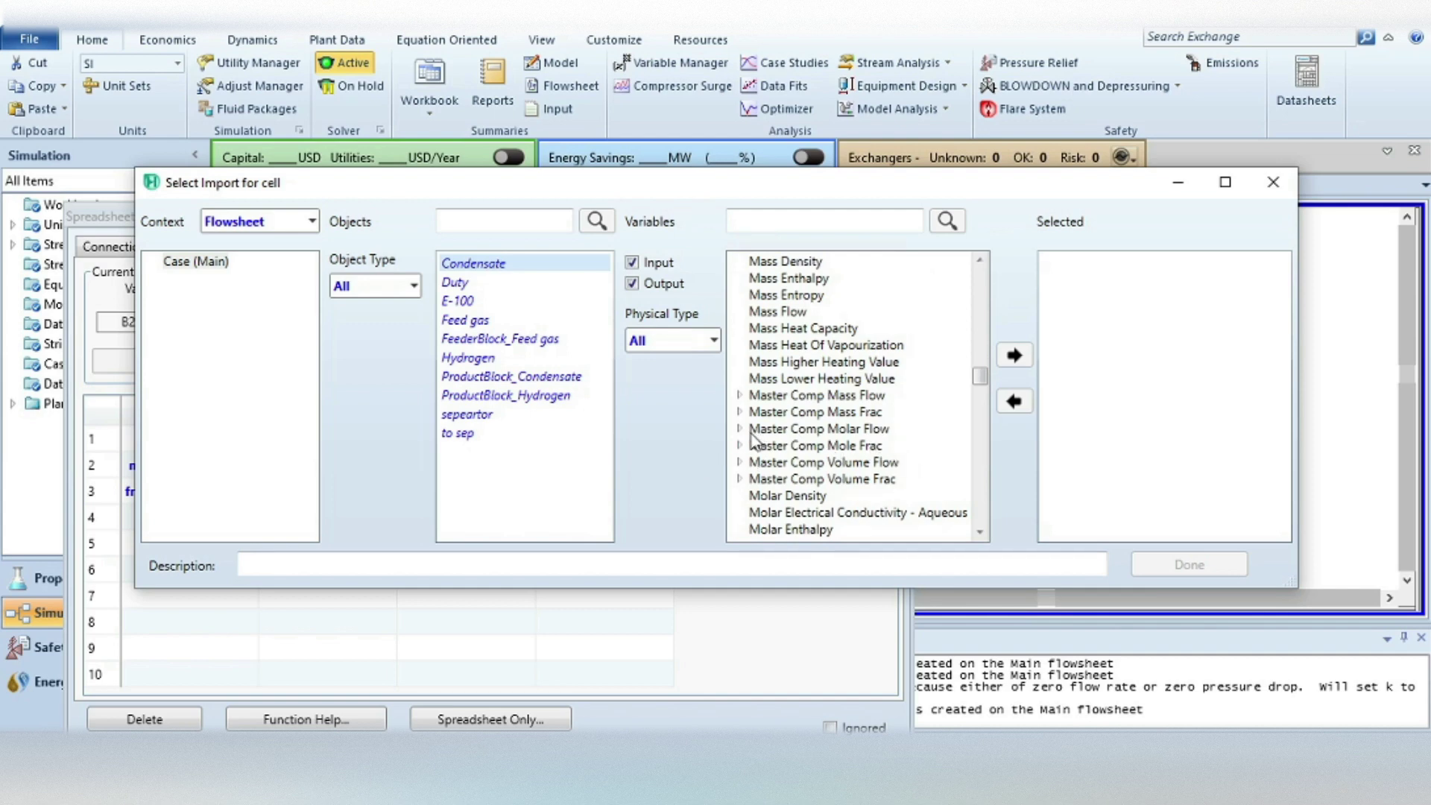
Import Condensate methane Master Comp Molar Flow (0.0000 kgmole/h) into B2
left_click(738, 429)
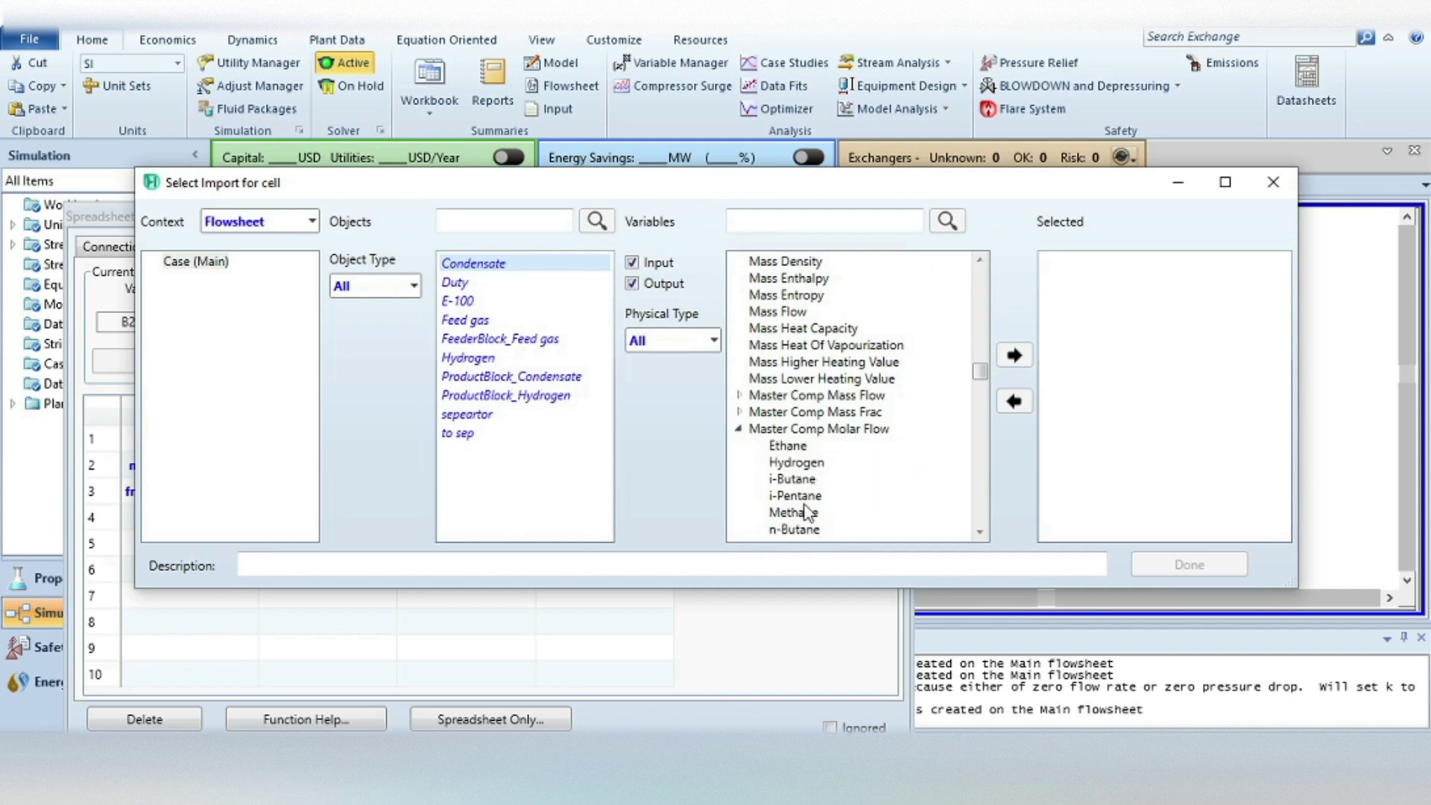
left_click(775, 518)
left_click(1015, 355)
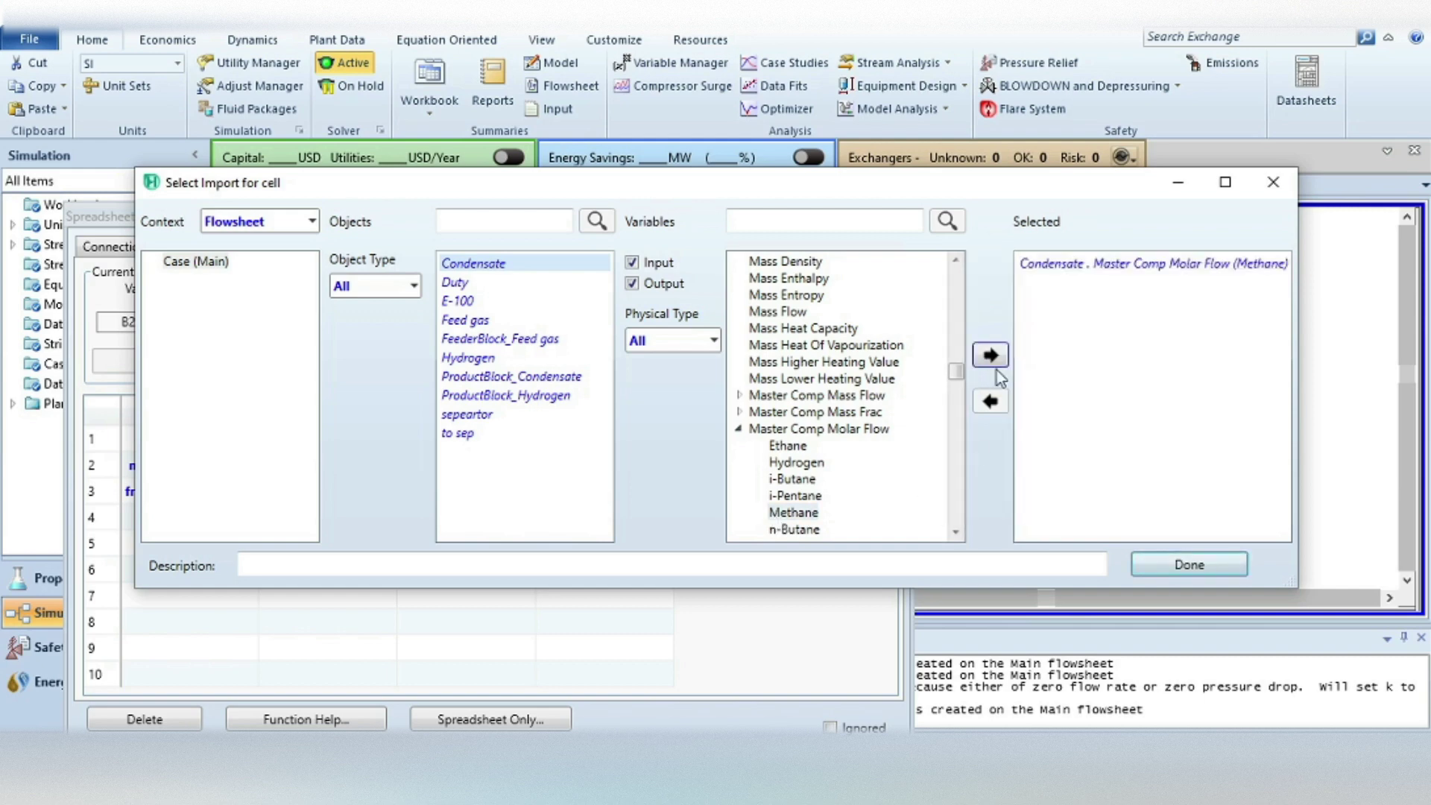
left_click(1190, 565)
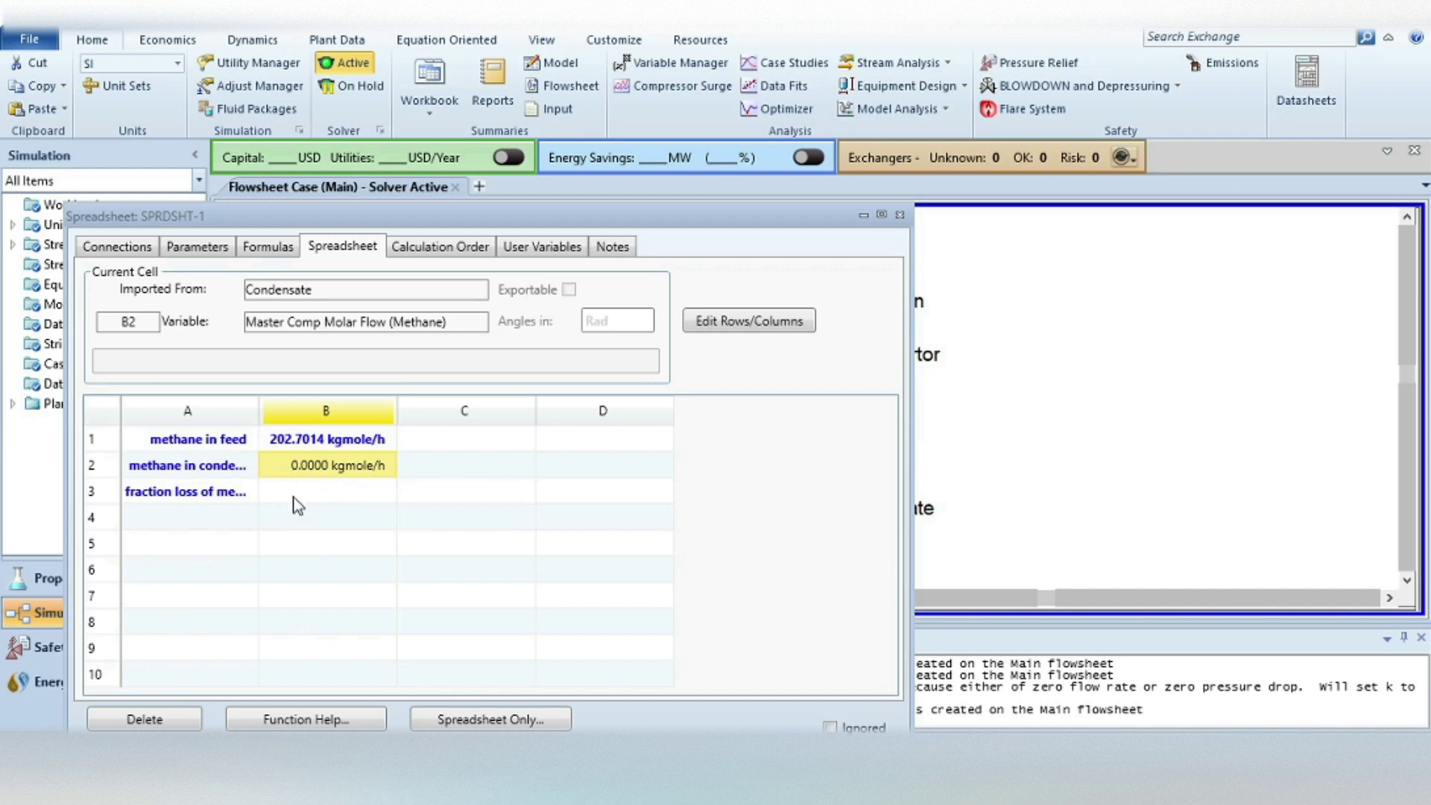
Enter =(B1-B2)/B1 in cell B3, giving 1.000, and close the spreadsheet
left_click(295, 498)
type("=")
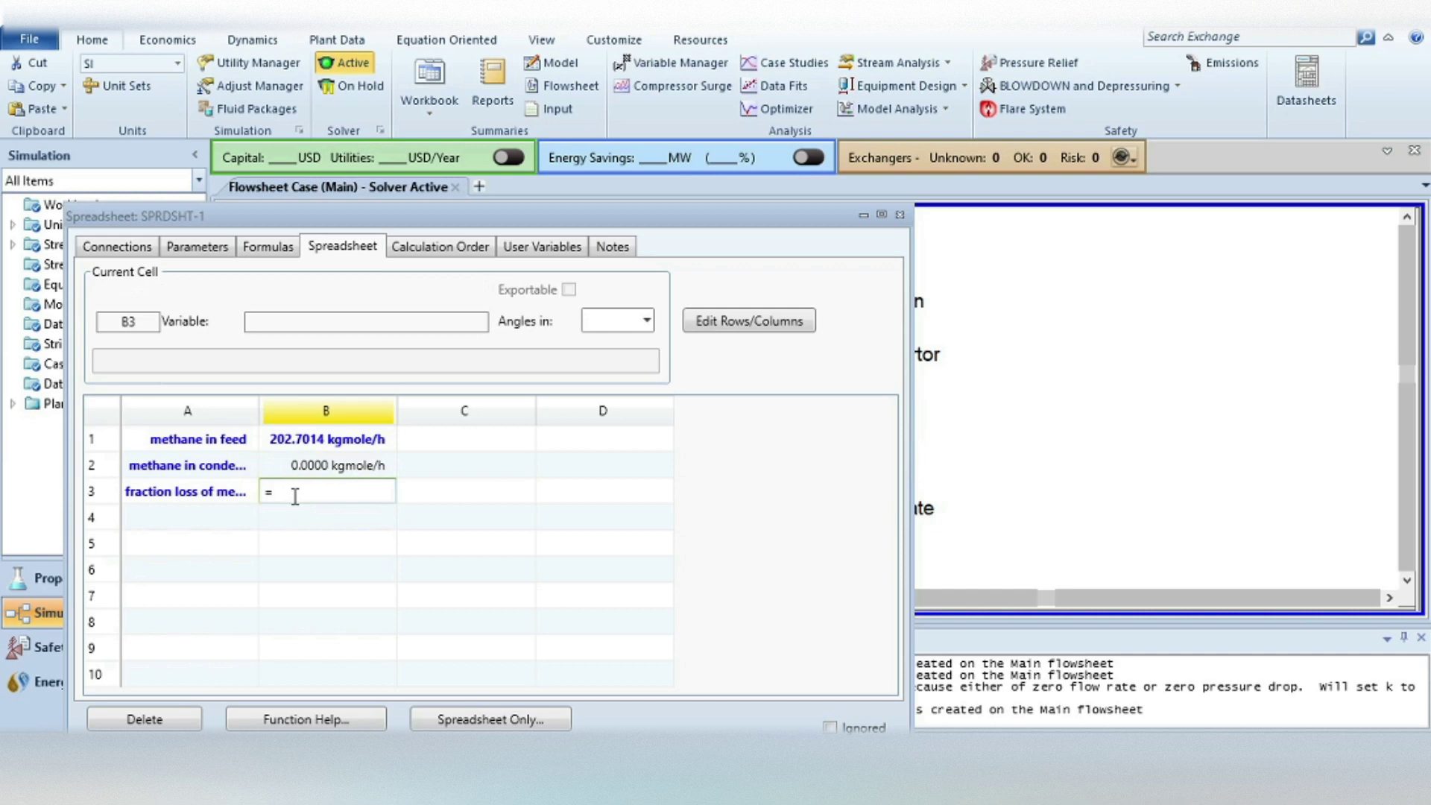
type("(")
left_click(307, 440)
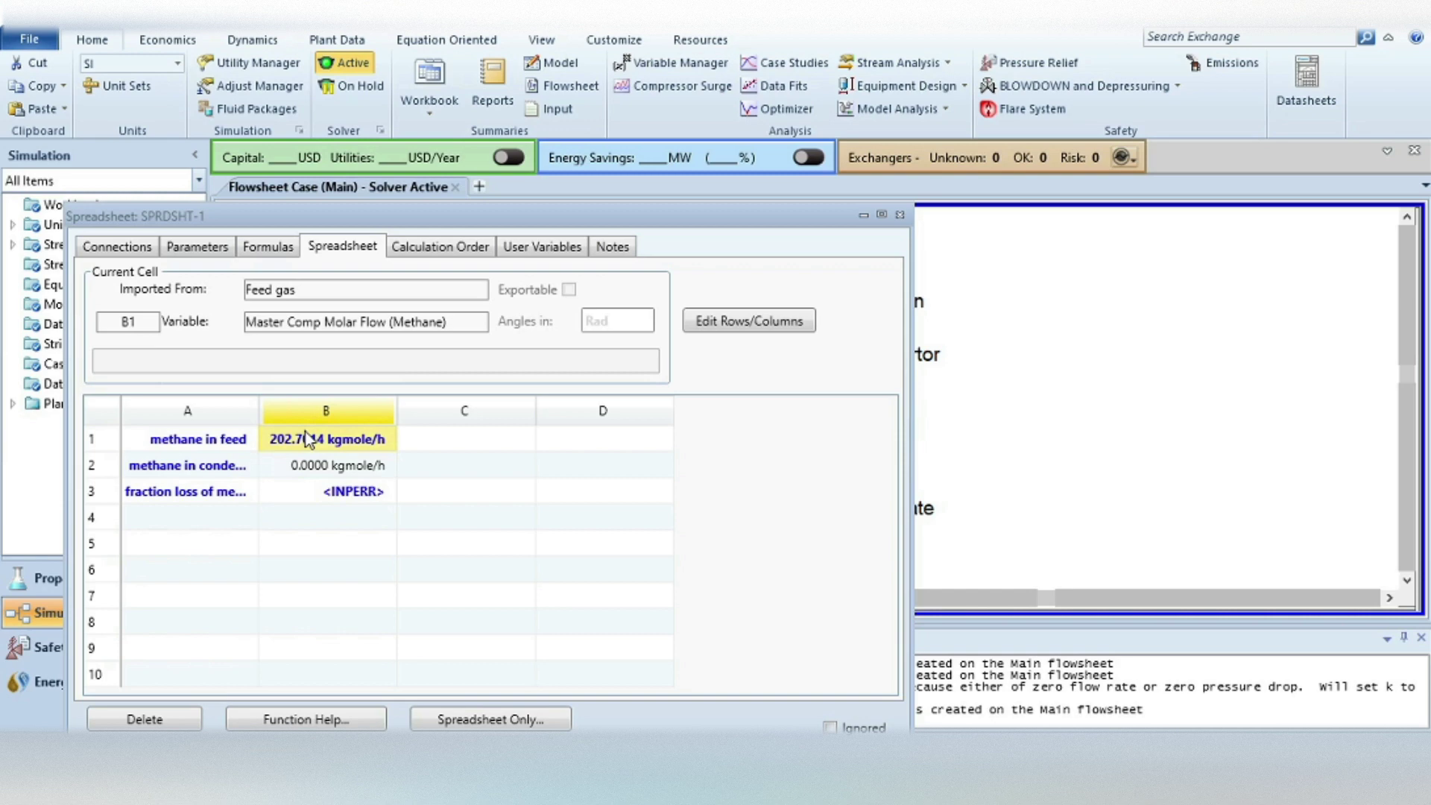
left_click(306, 491)
type("=")
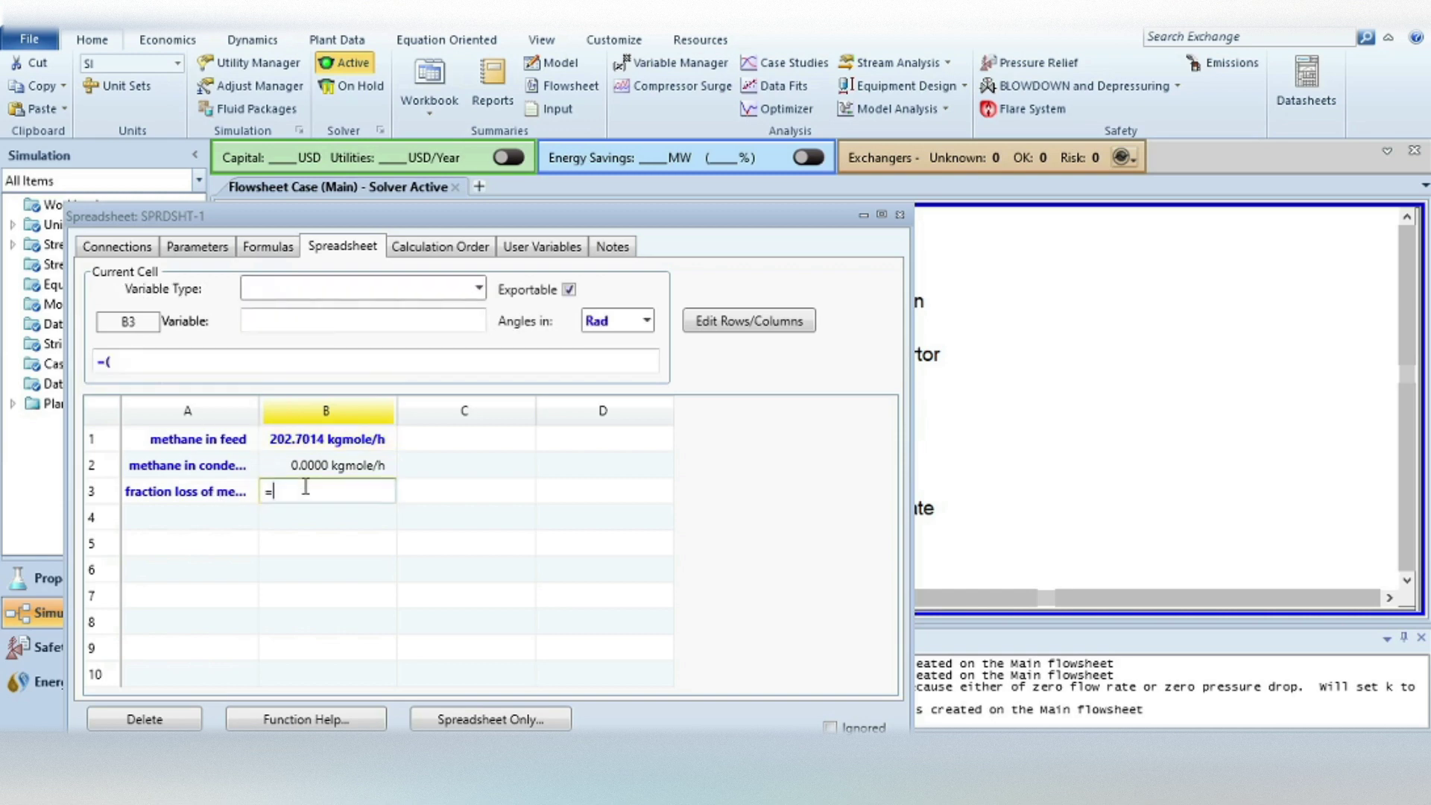
type("(")
type("b1")
type("-b2)/")
type("b1")
key("Return")
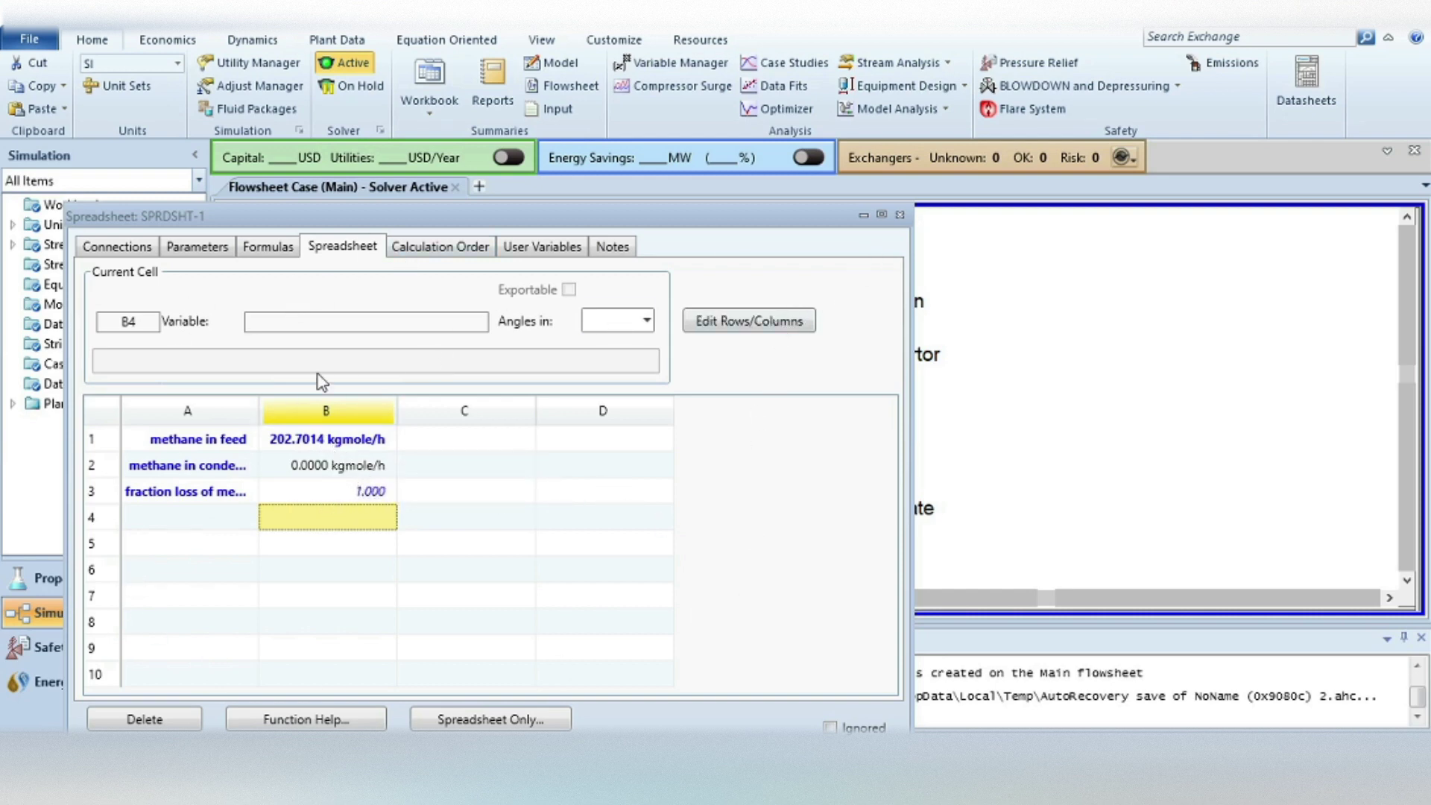
left_click(901, 215)
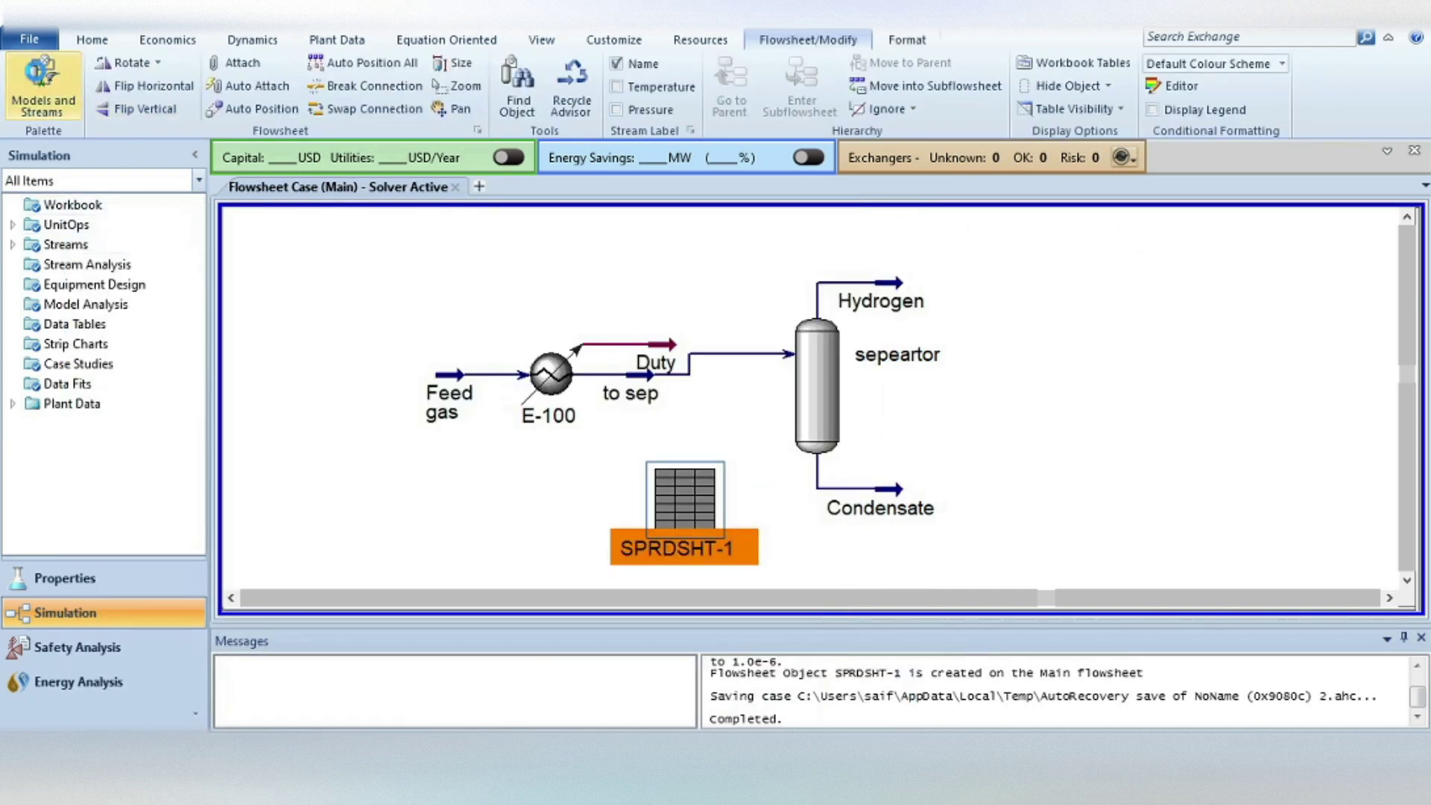
Place an Adjust operation ADJ-1 above cooler E-100 and open its properties
left_click(43, 83)
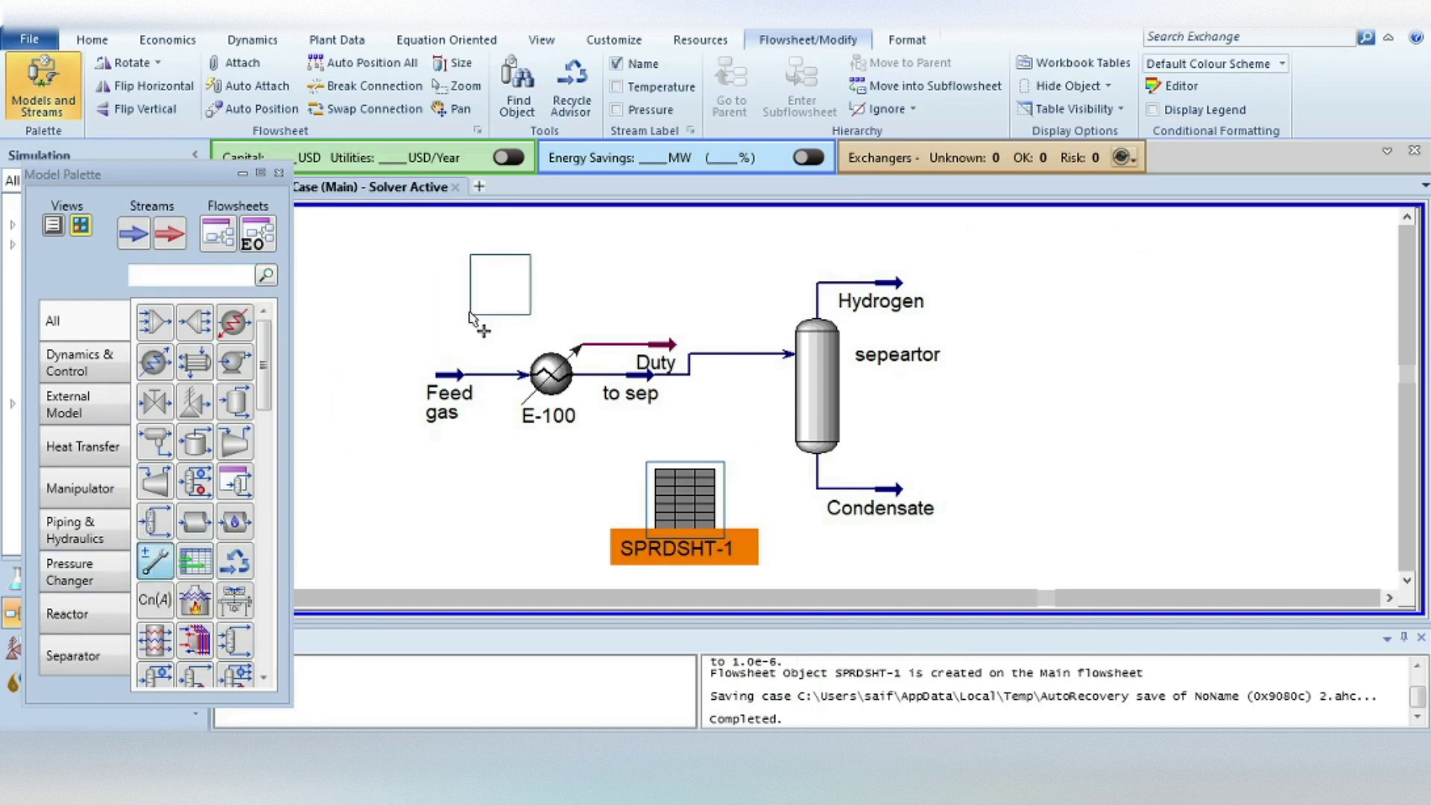
left_click_drag(157, 568, 488, 315)
left_click(279, 172)
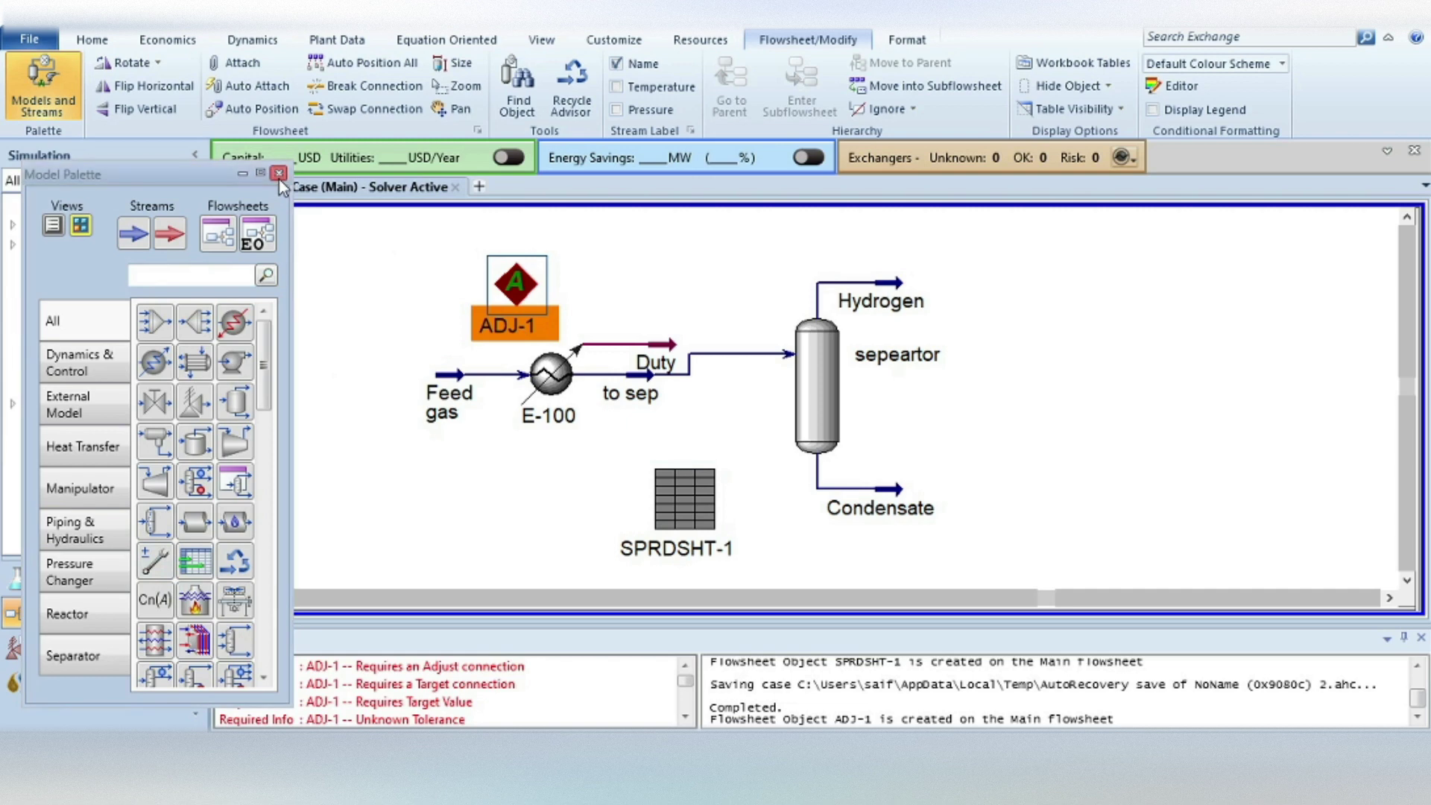
double_click(510, 299)
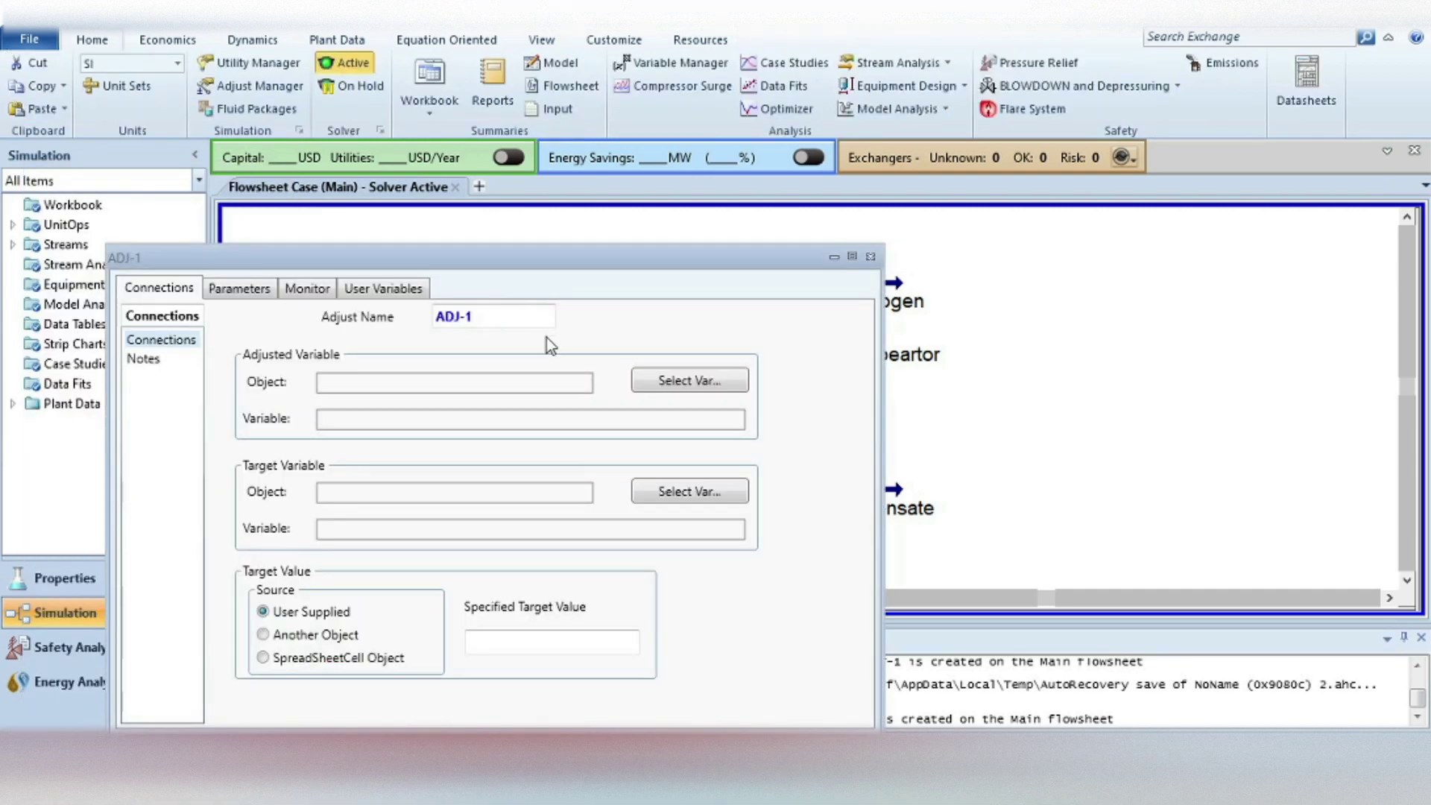
Set E-100 duty as the ADJ-1 adjusted variable
left_click(716, 381)
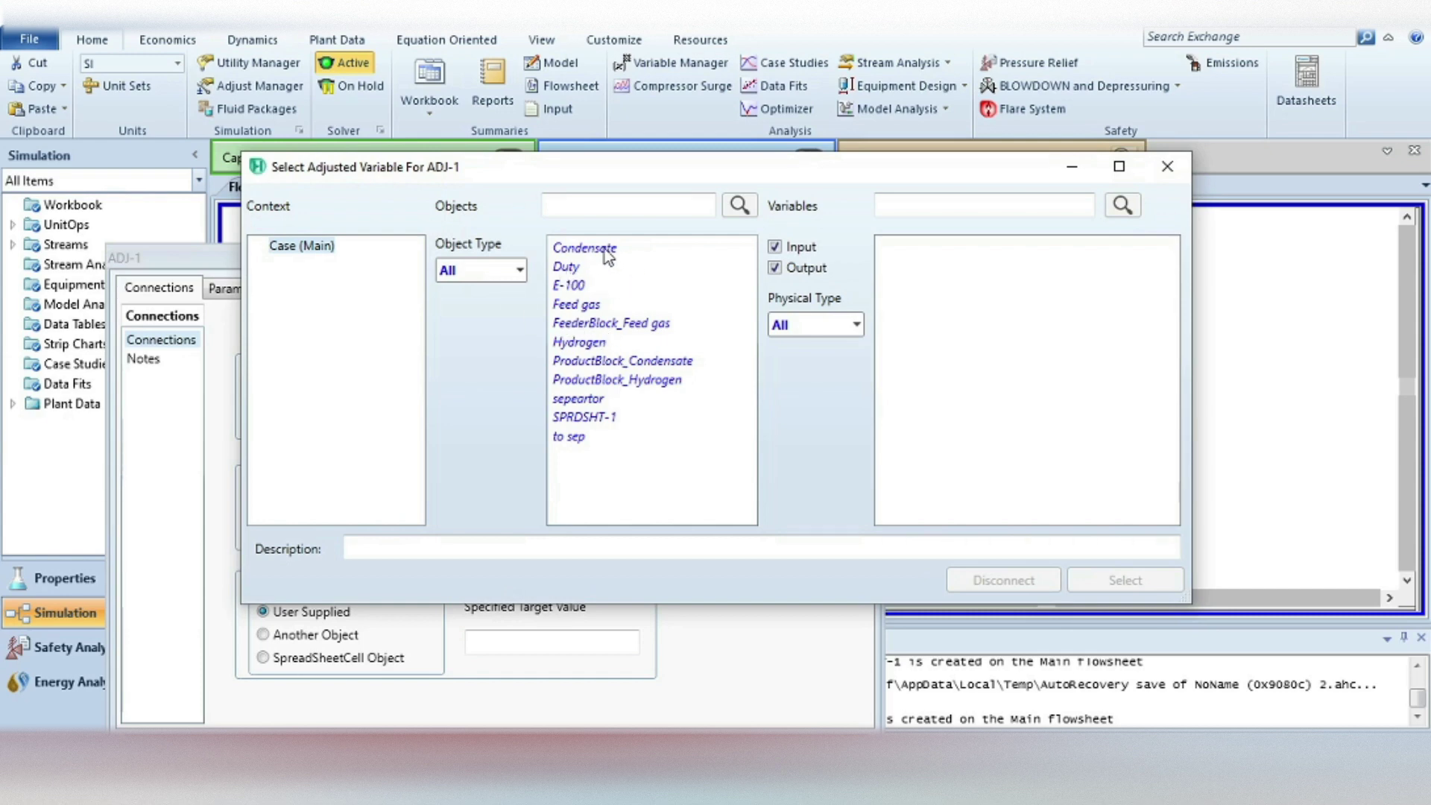
left_click(571, 287)
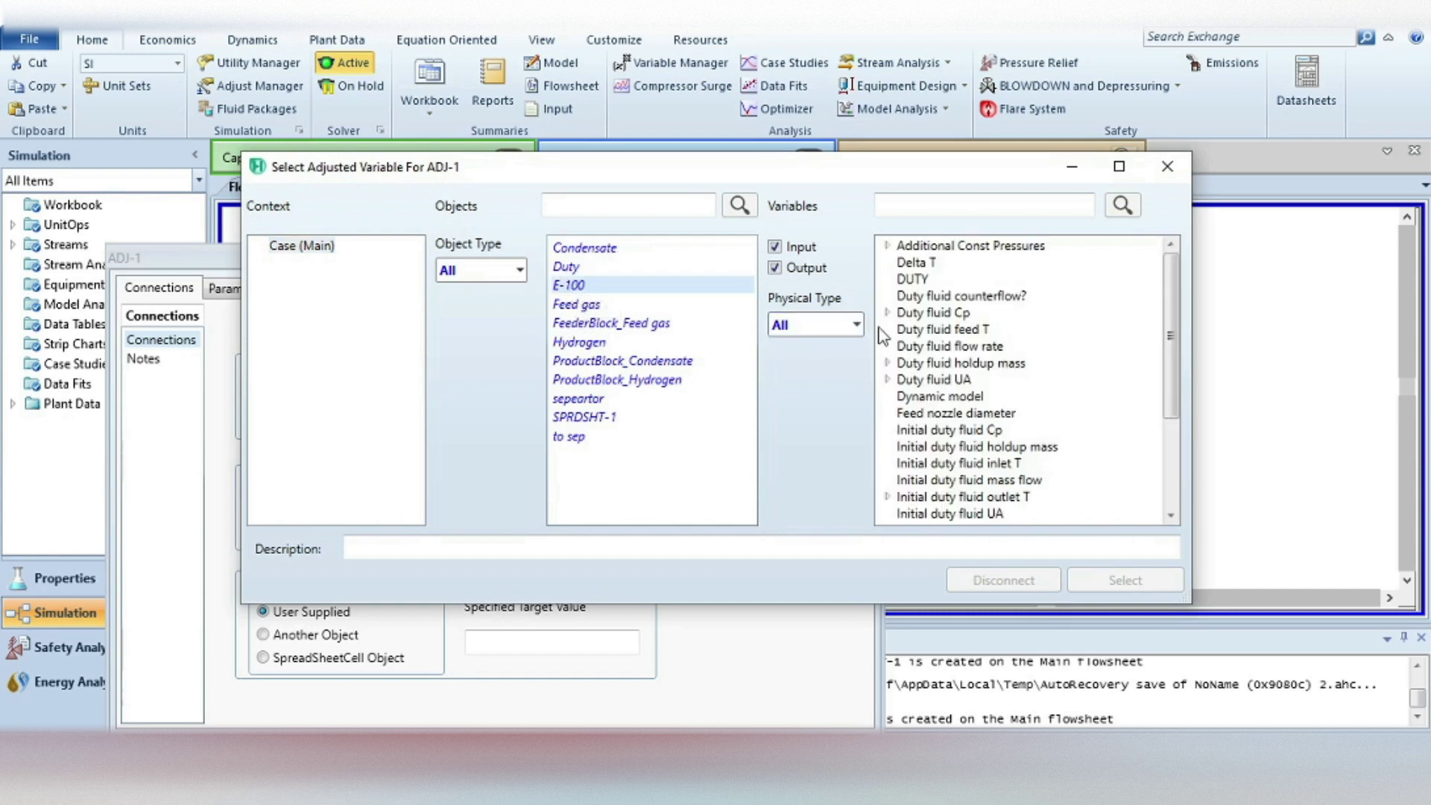
left_click(912, 280)
left_click(1124, 580)
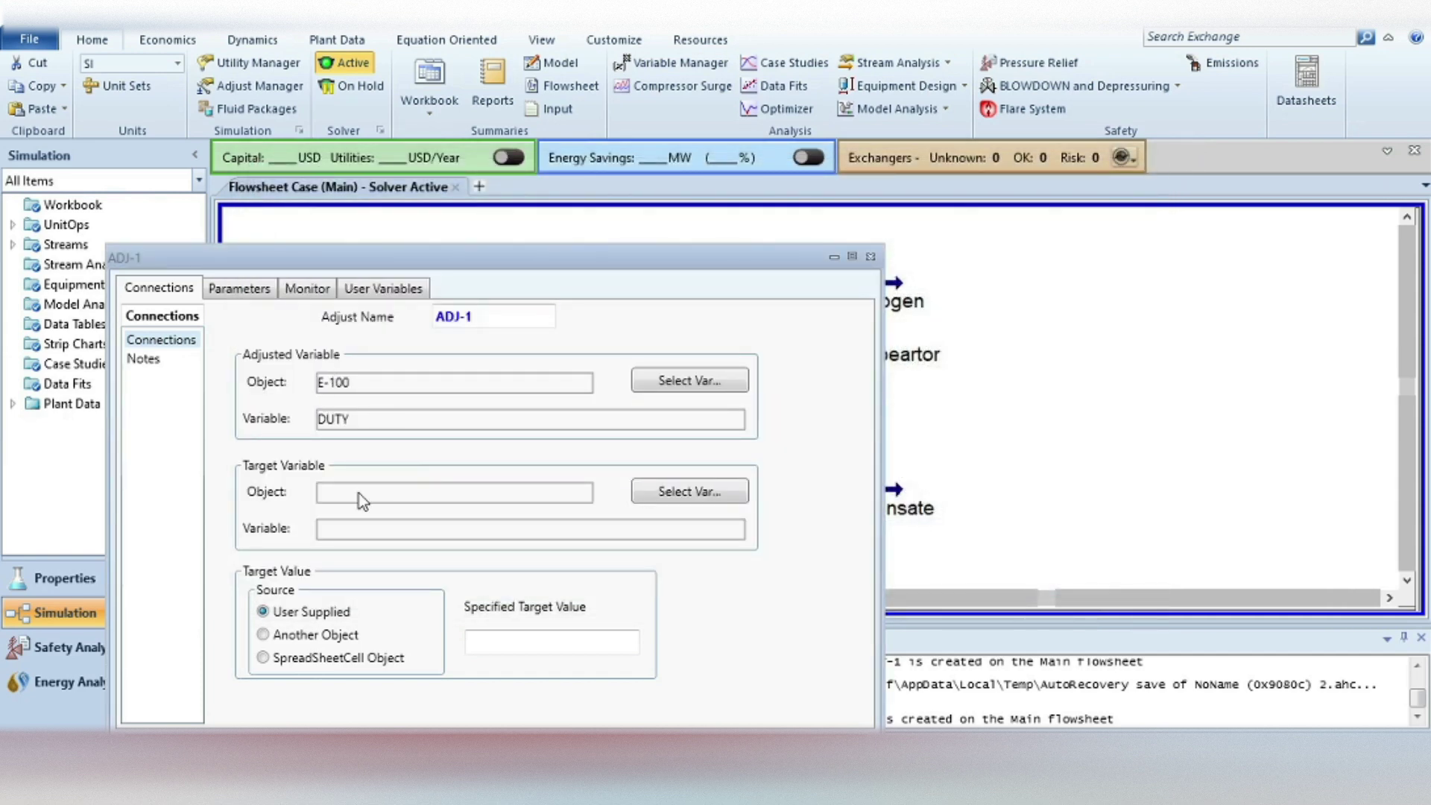
Set spreadsheet SPRDSHT-1 cell B3 as the ADJ-1 target variable
left_click(691, 493)
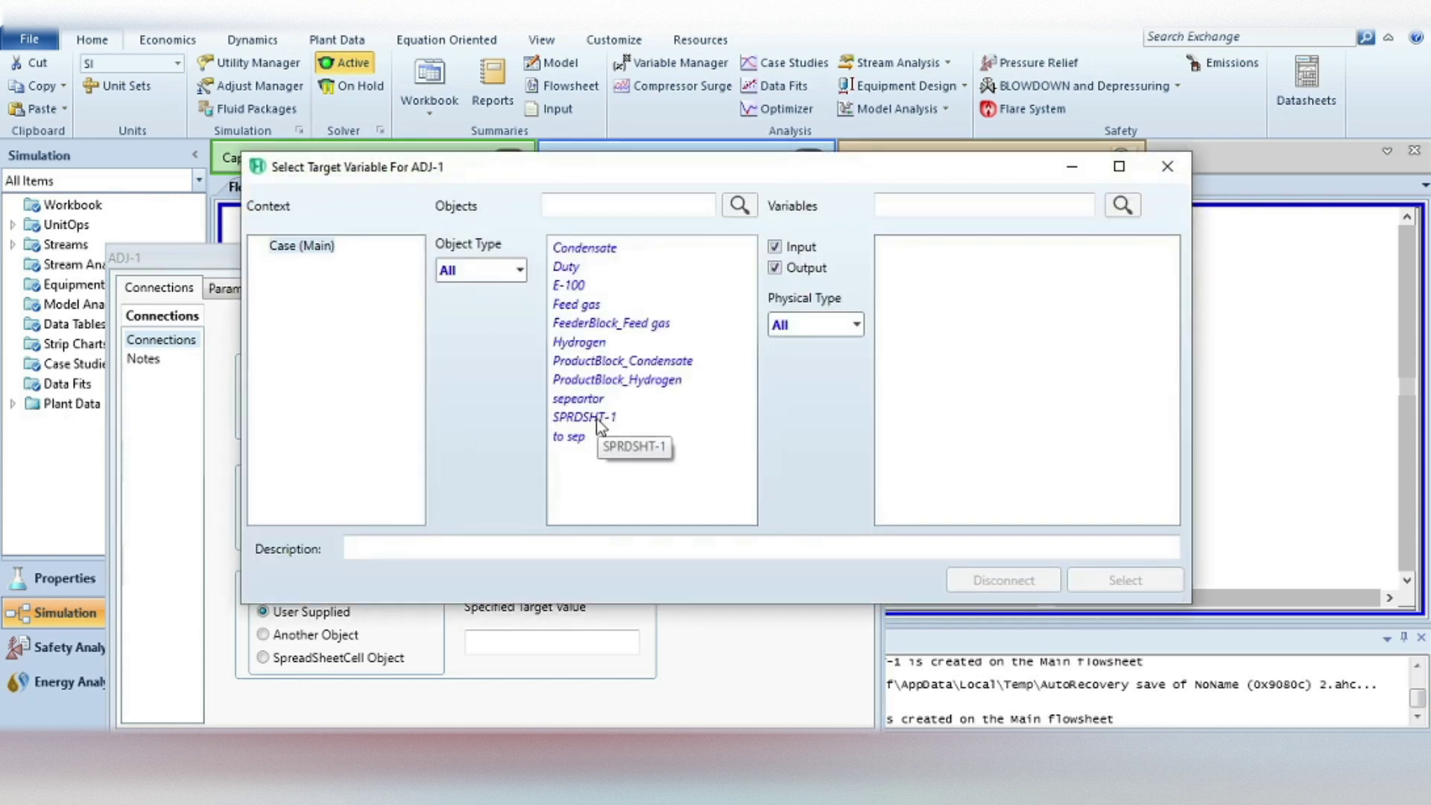
left_click(600, 418)
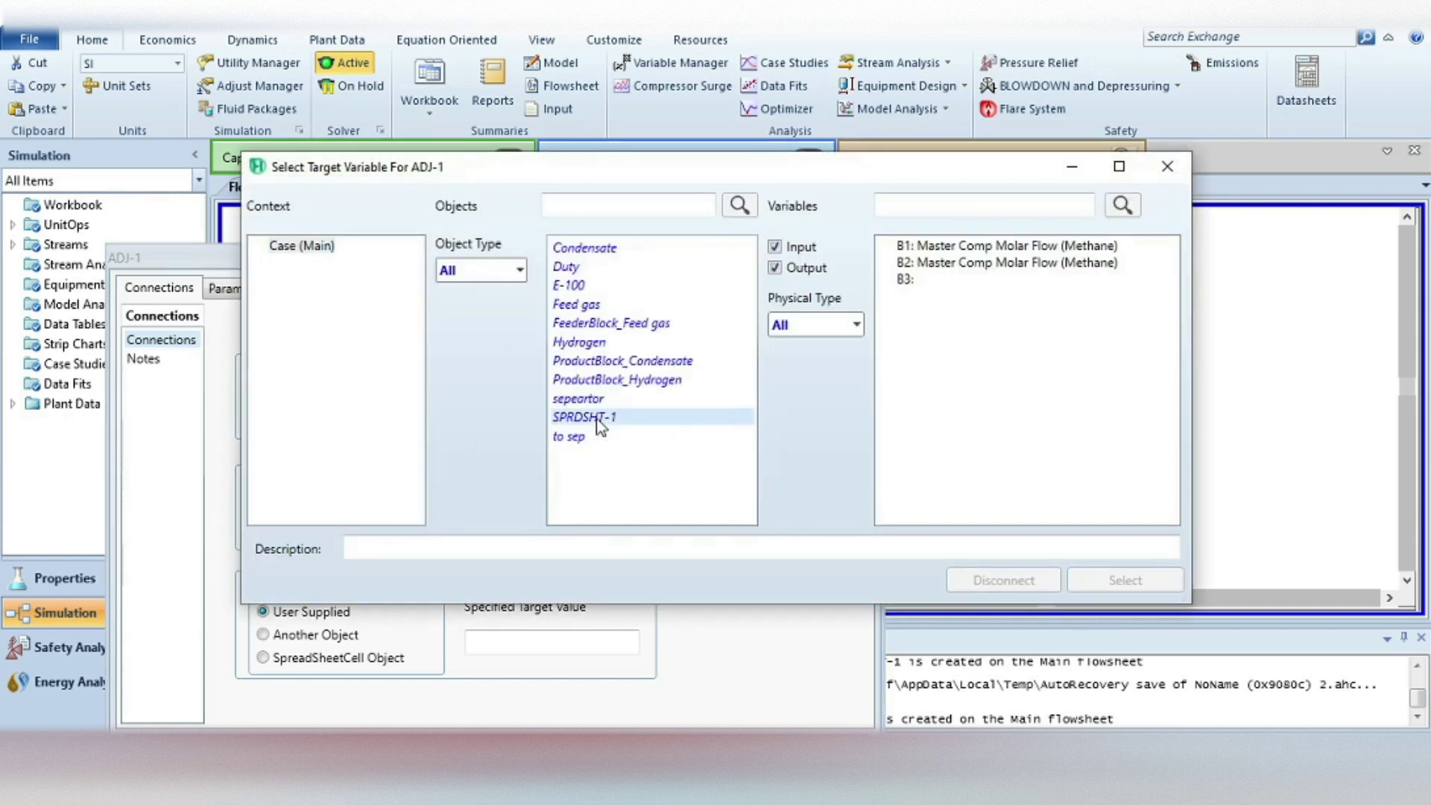
left_click(904, 279)
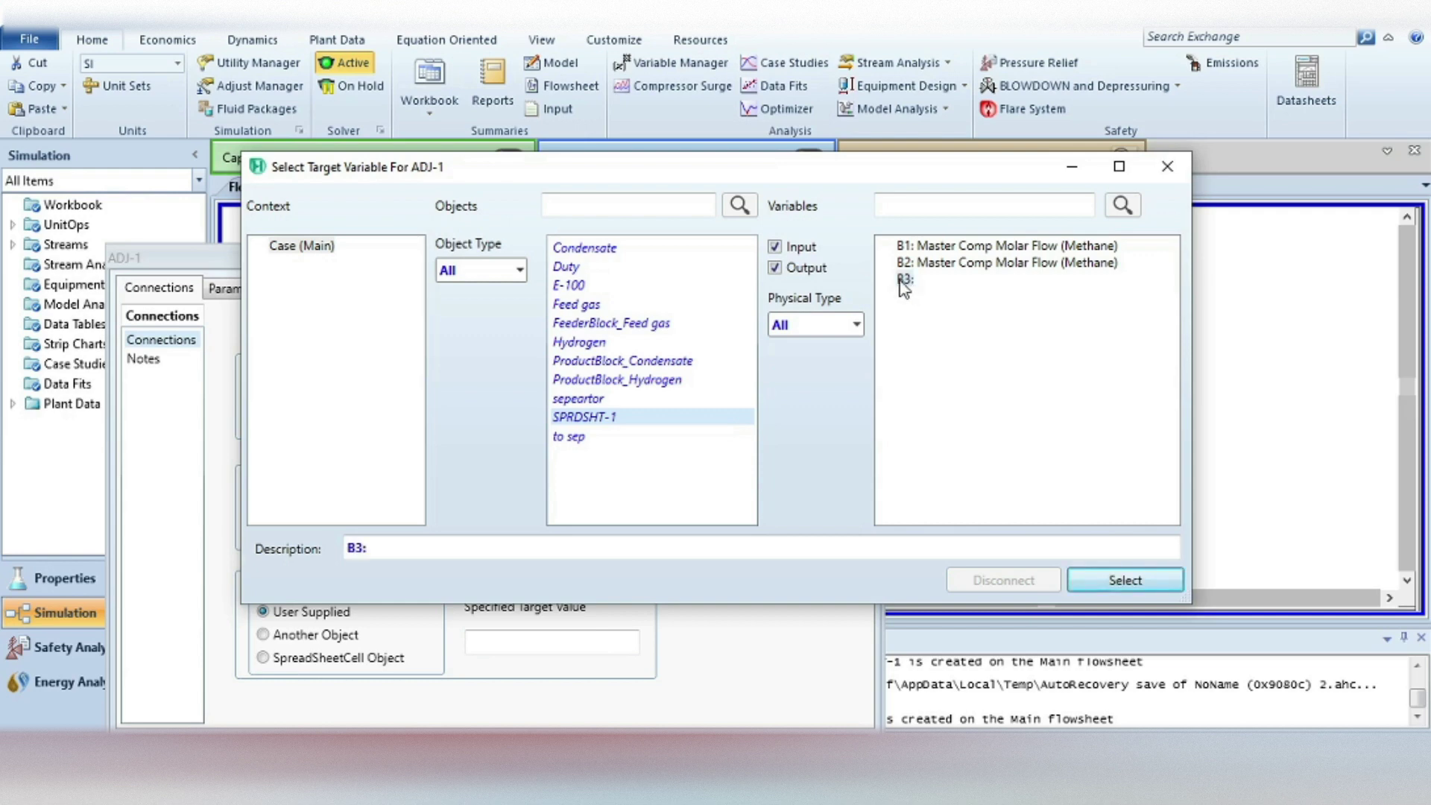
left_click(1125, 581)
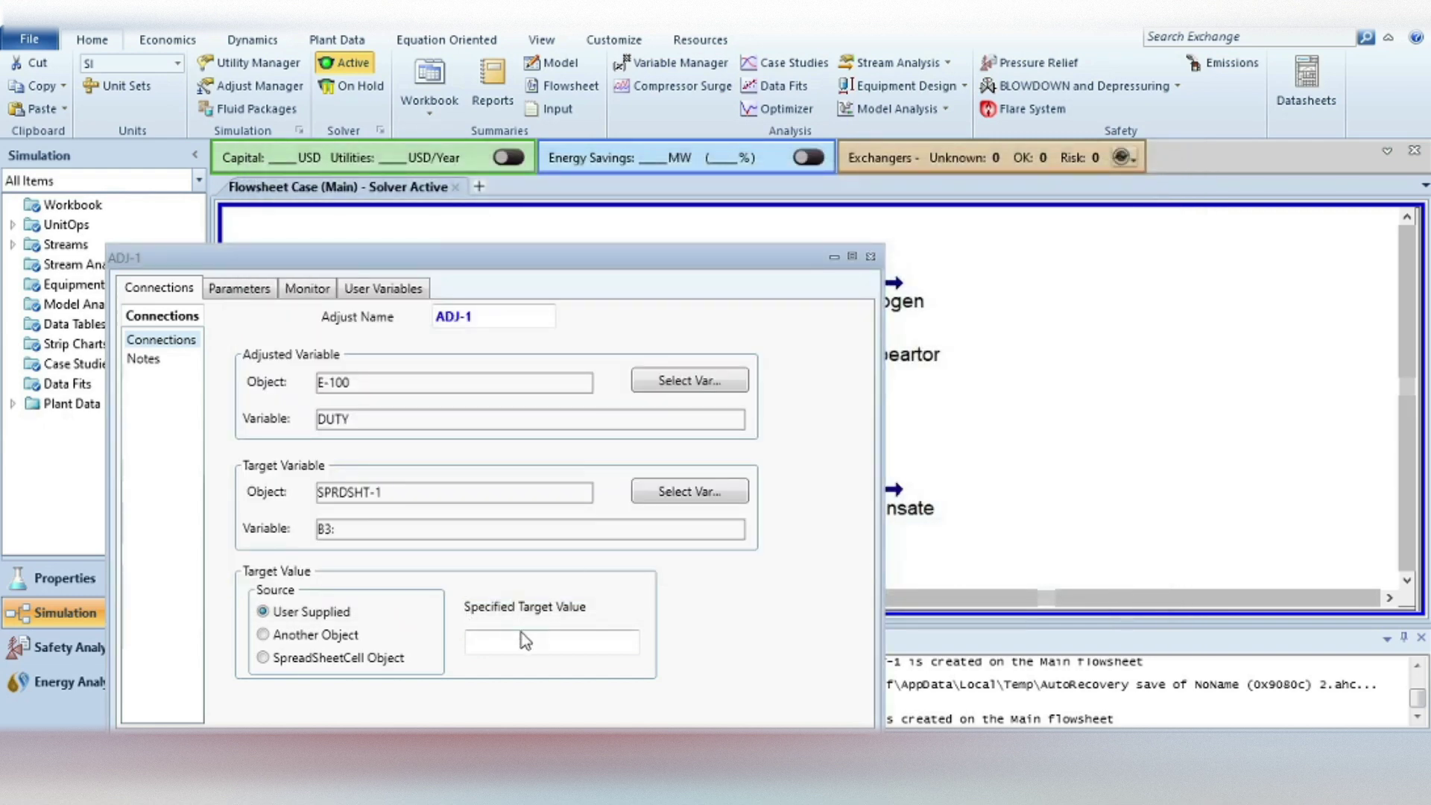
Set the ADJ-1 specified target value to 0.01
left_click(516, 651)
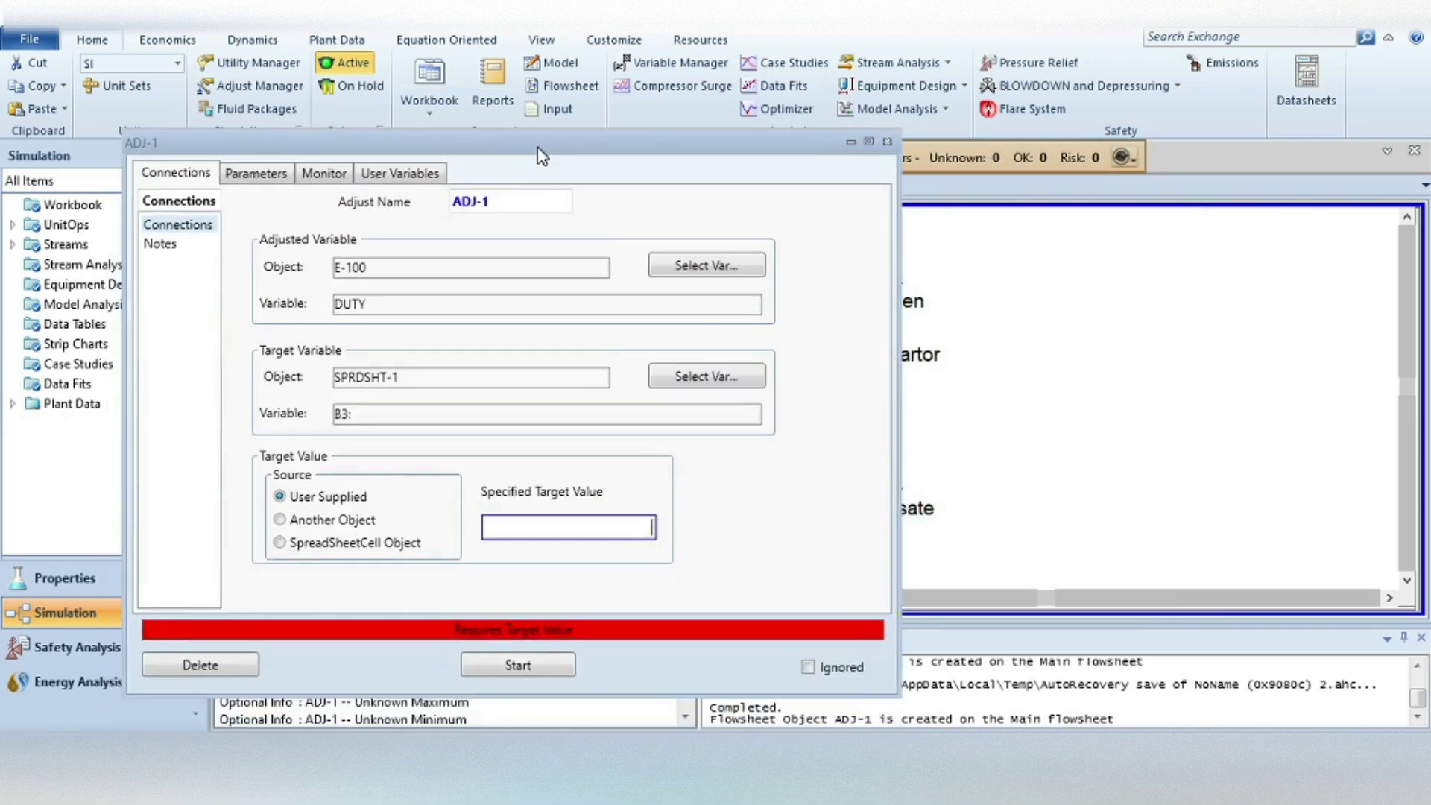
left_click_drag(521, 262, 539, 125)
type("0.01")
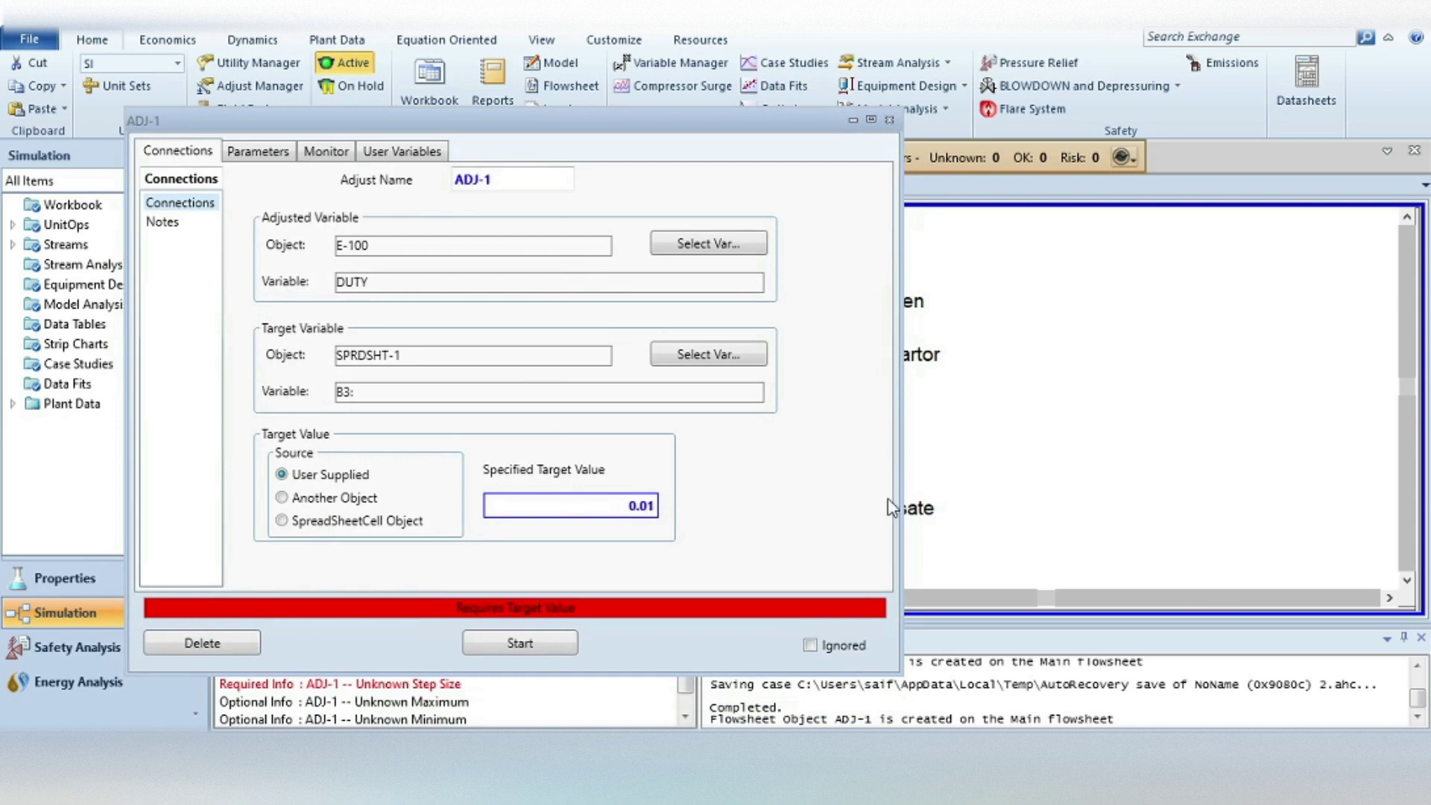
key("Return")
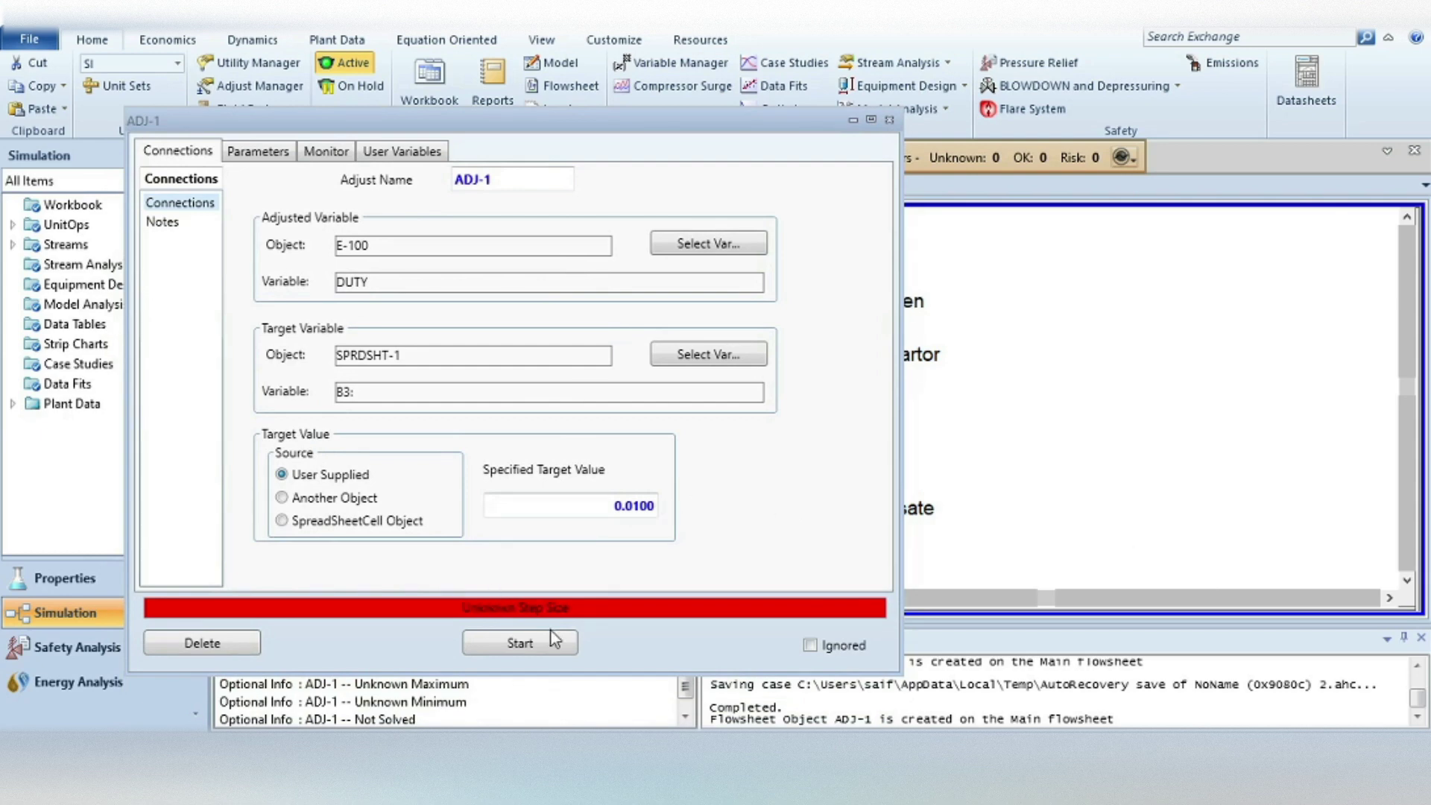
Set the ADJ-1 step size to 1e5 kcal/h and maximum iterations to 1000
left_click(249, 158)
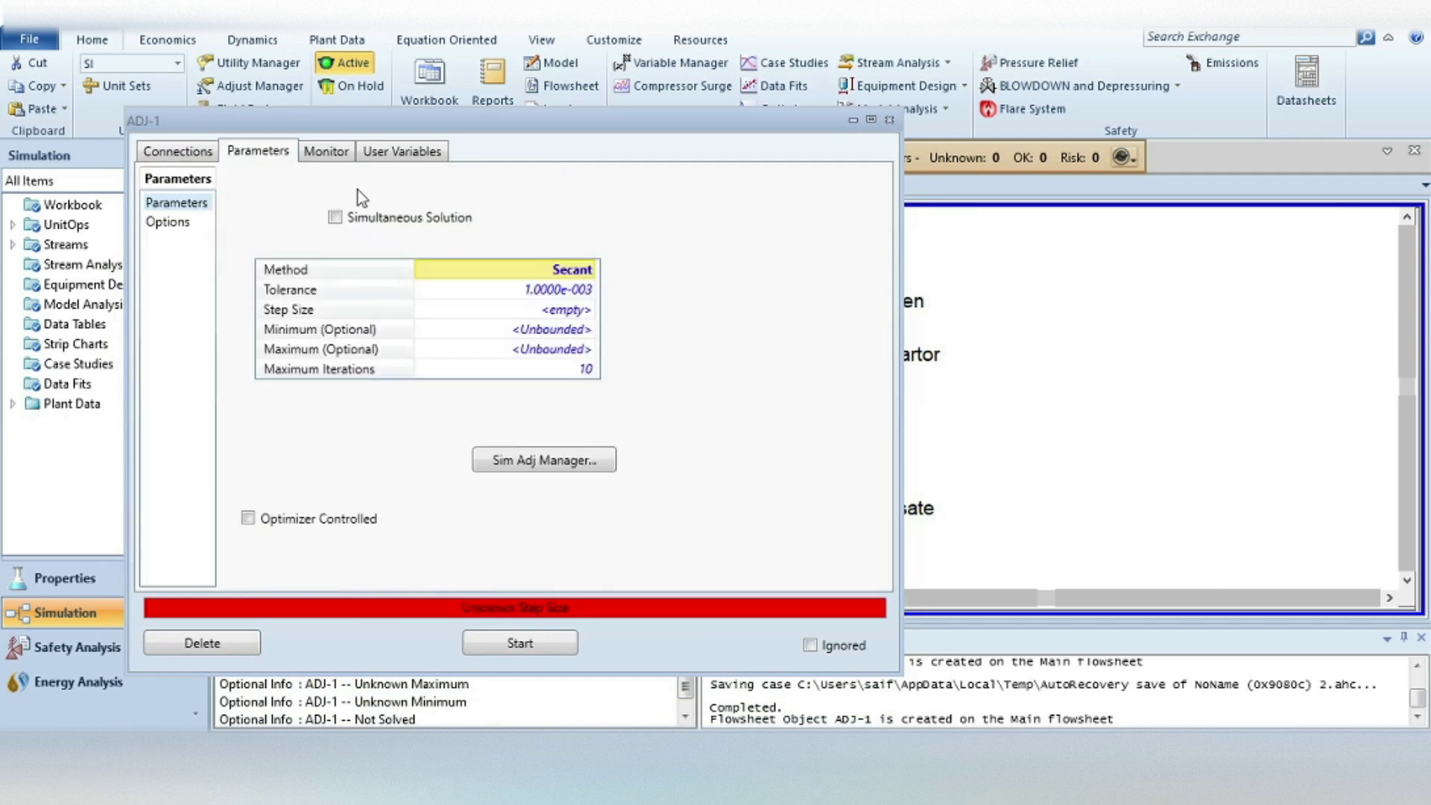
left_click(559, 312)
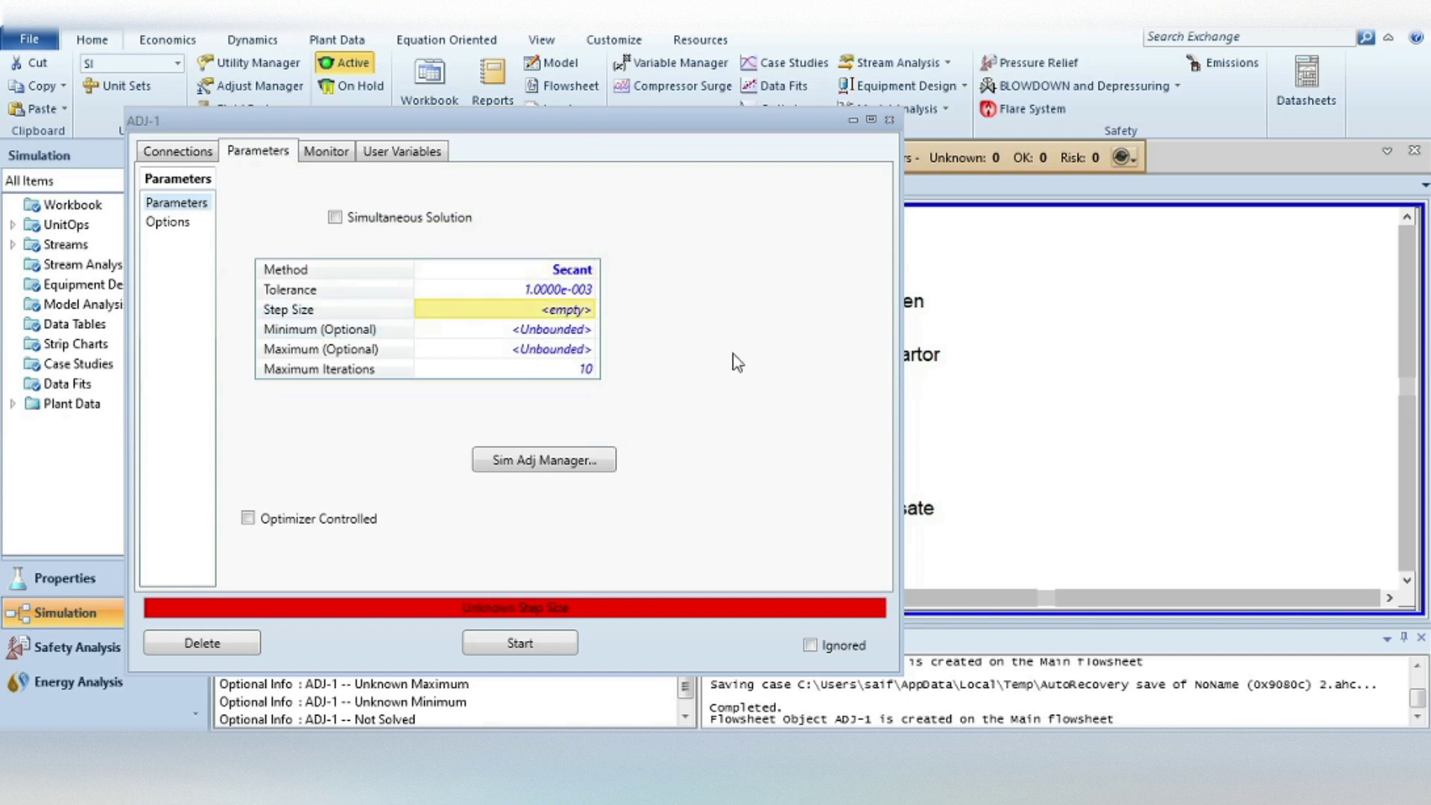
type("1")
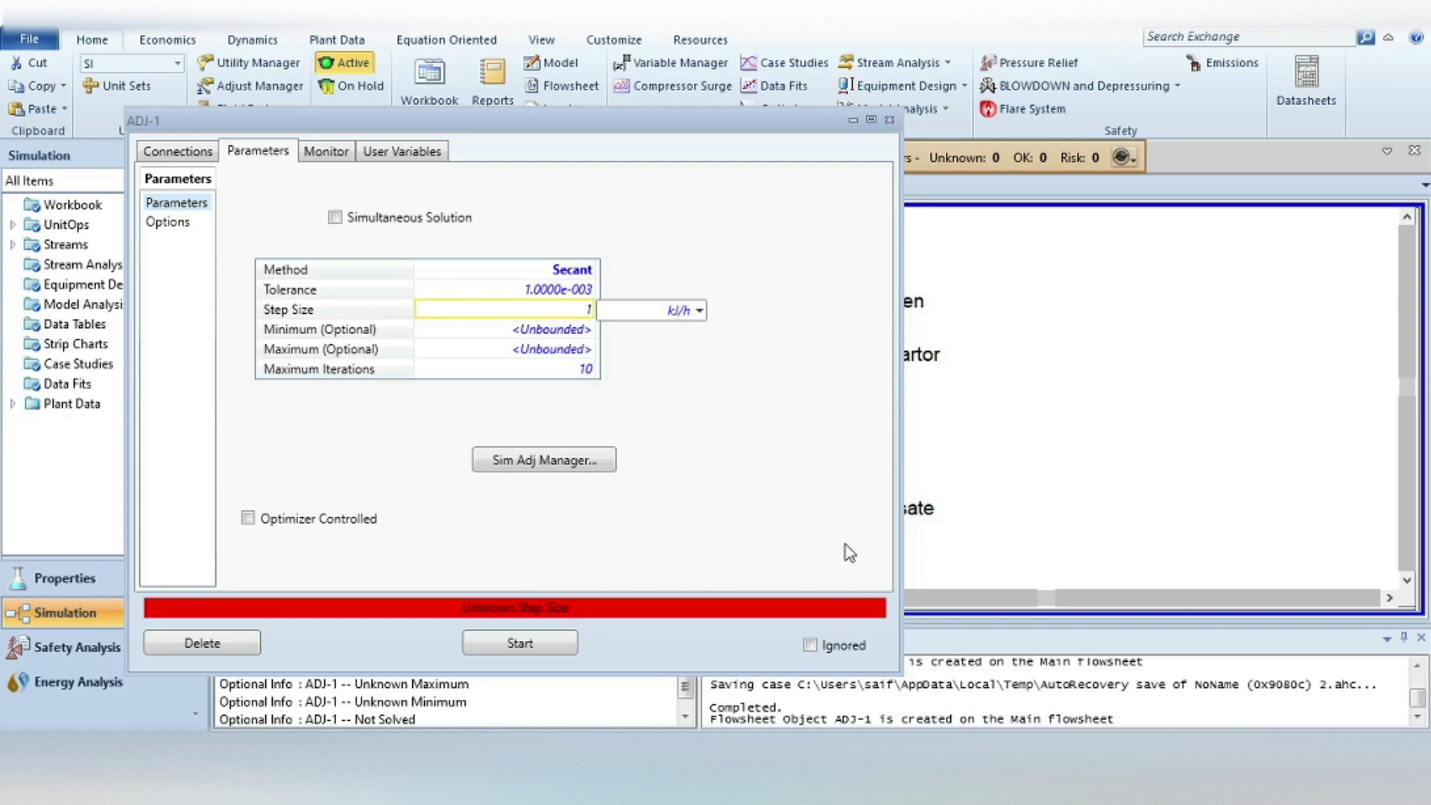
type("e")
type("5")
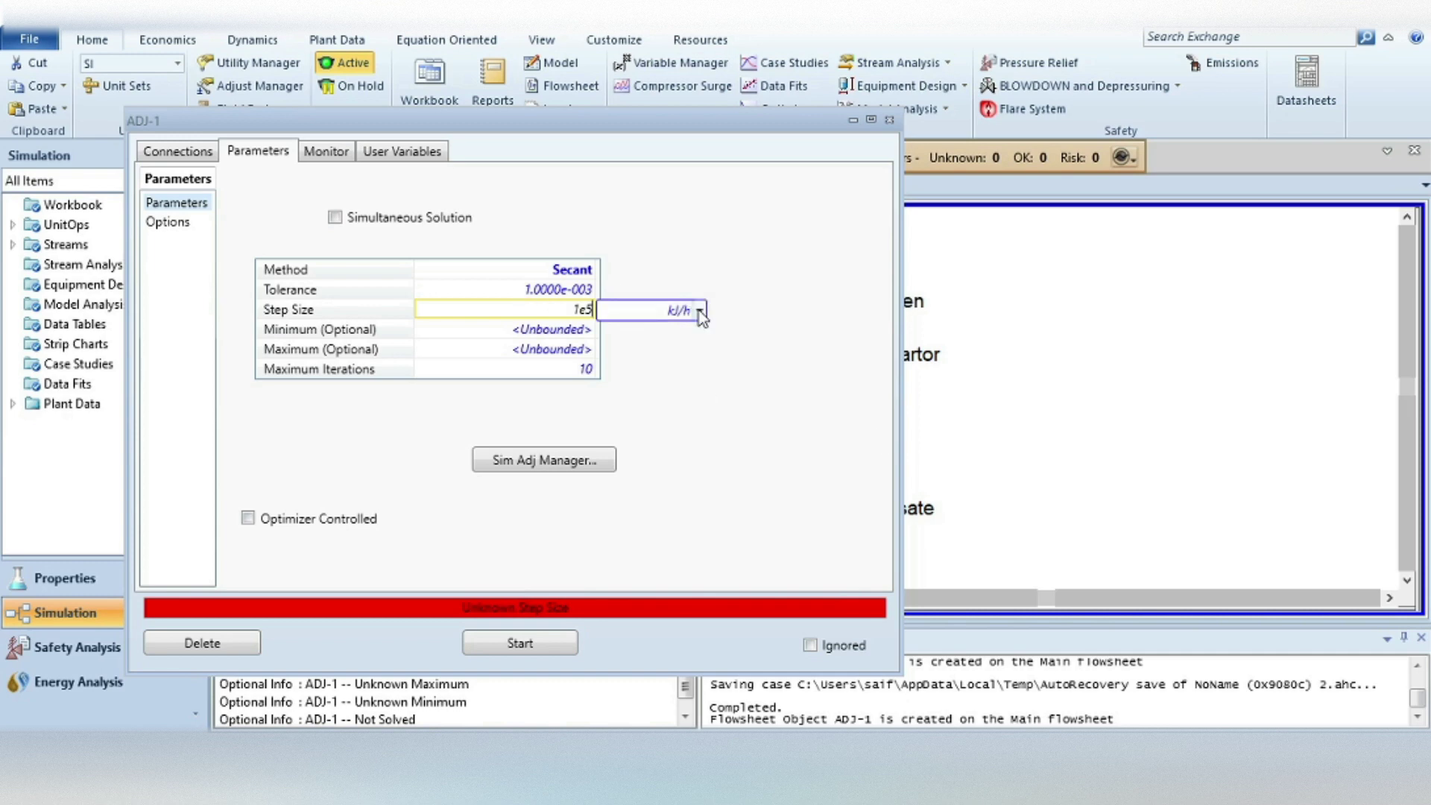
left_click(699, 310)
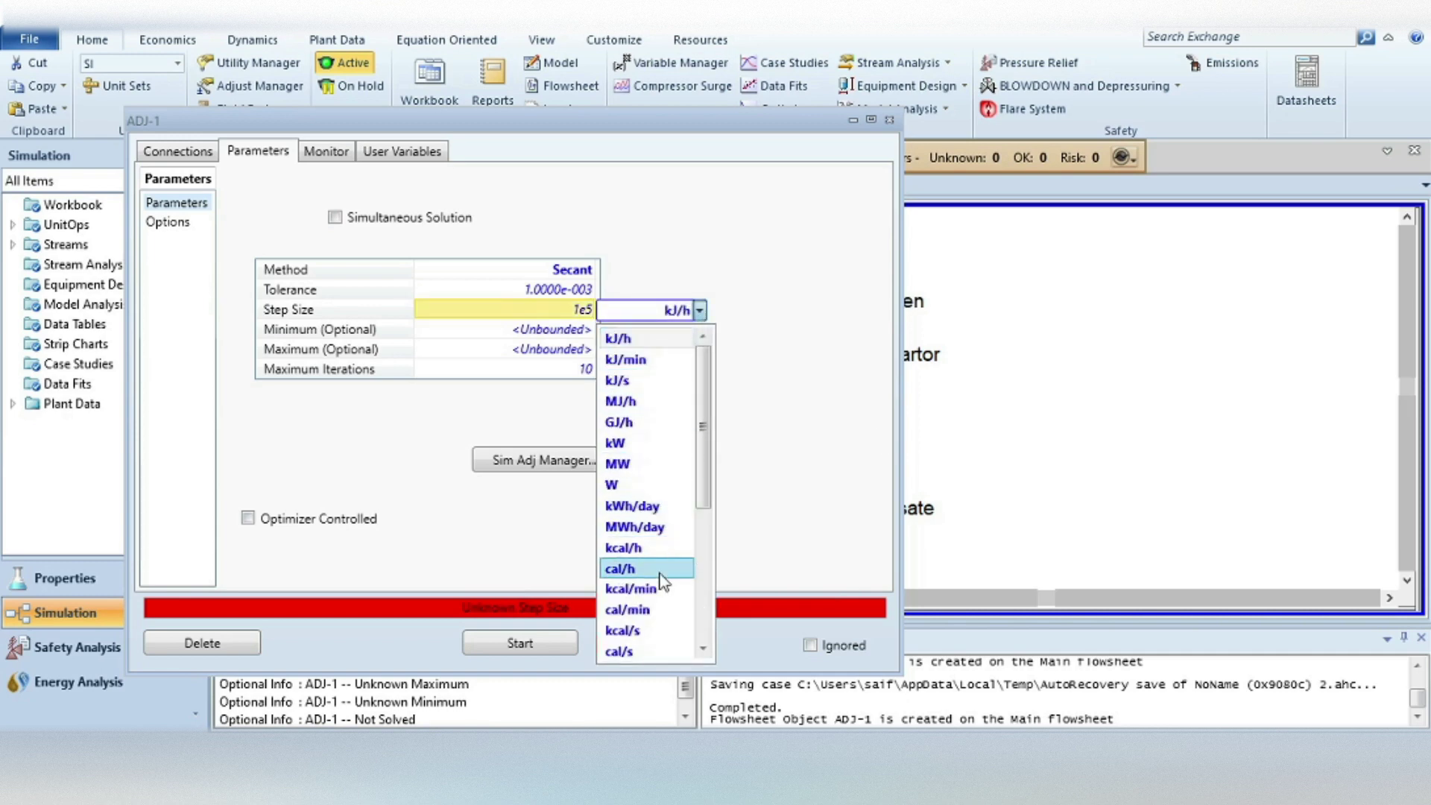
left_click(645, 557)
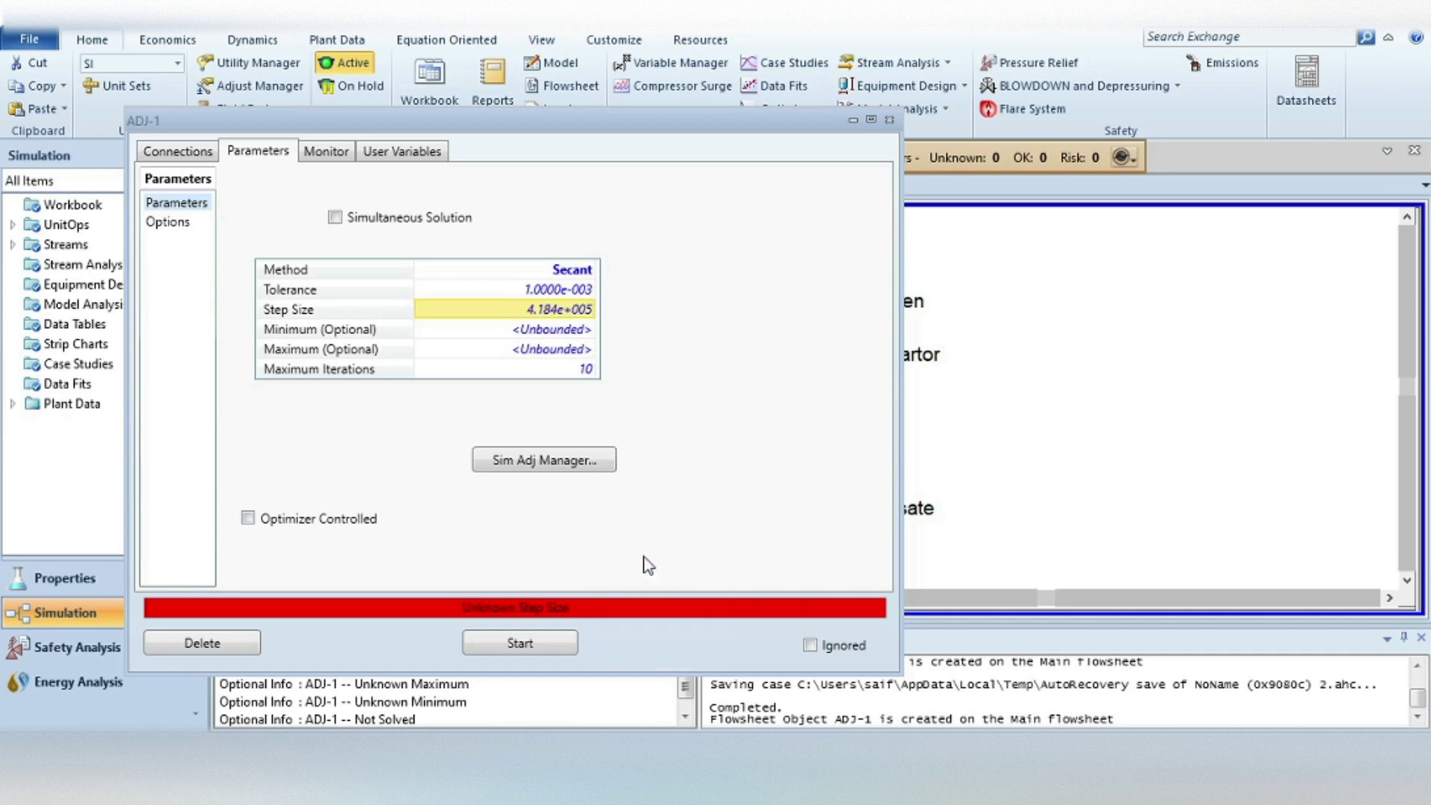
left_click(589, 369)
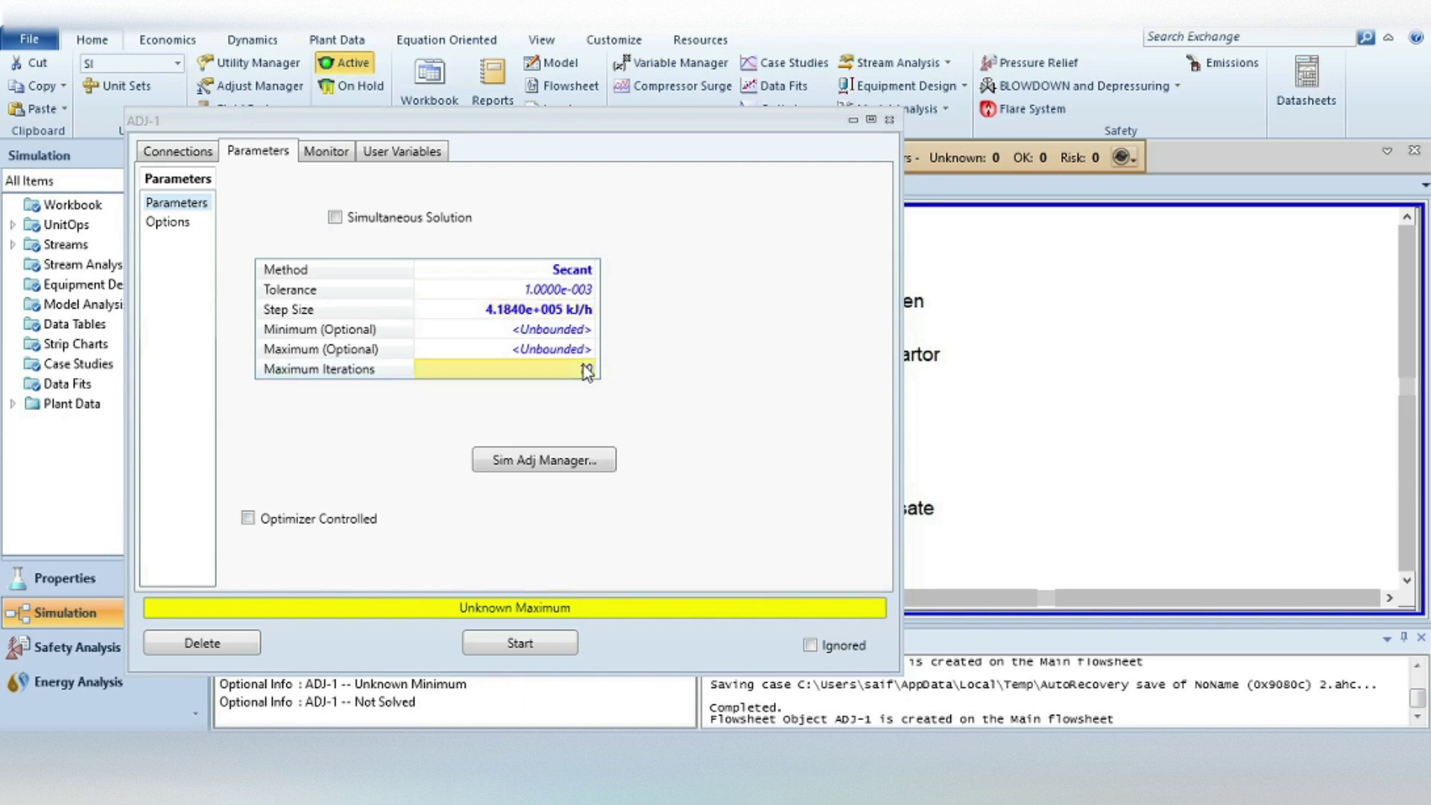
type("1")
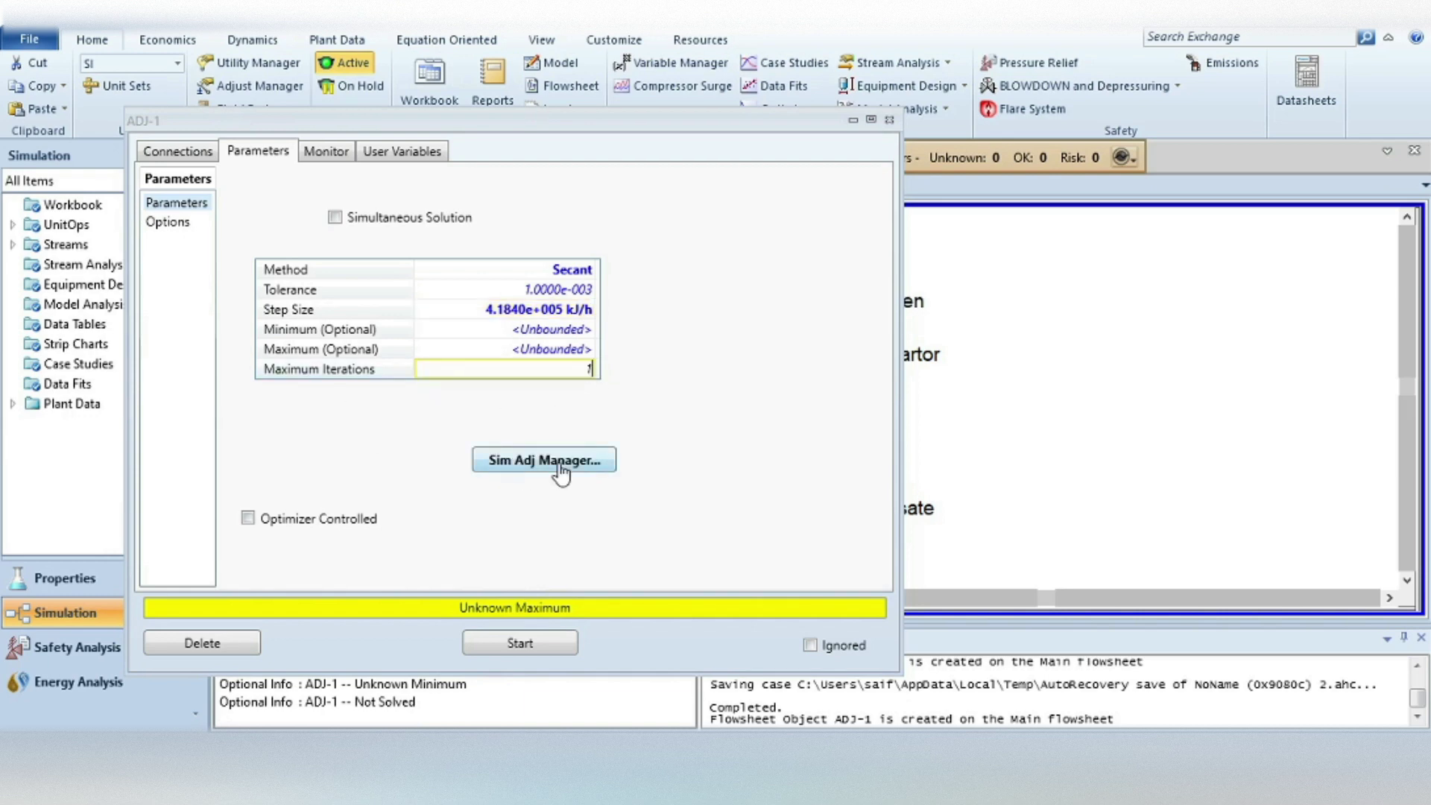
type("000")
key("Return")
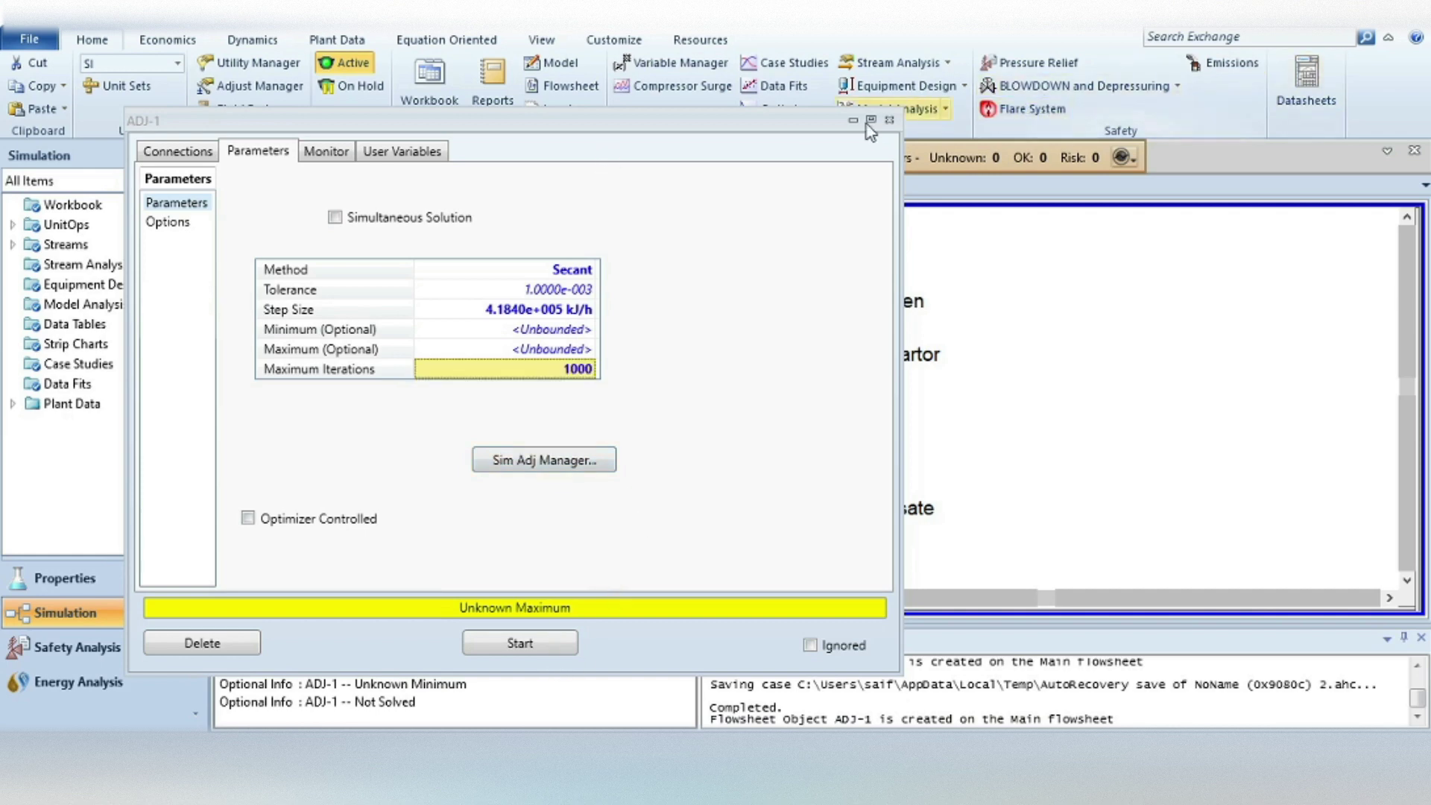
Run ADJ-1 to convergence (0.009567 vs 0.01 target) and close its window
left_click_drag(770, 127, 639, 31)
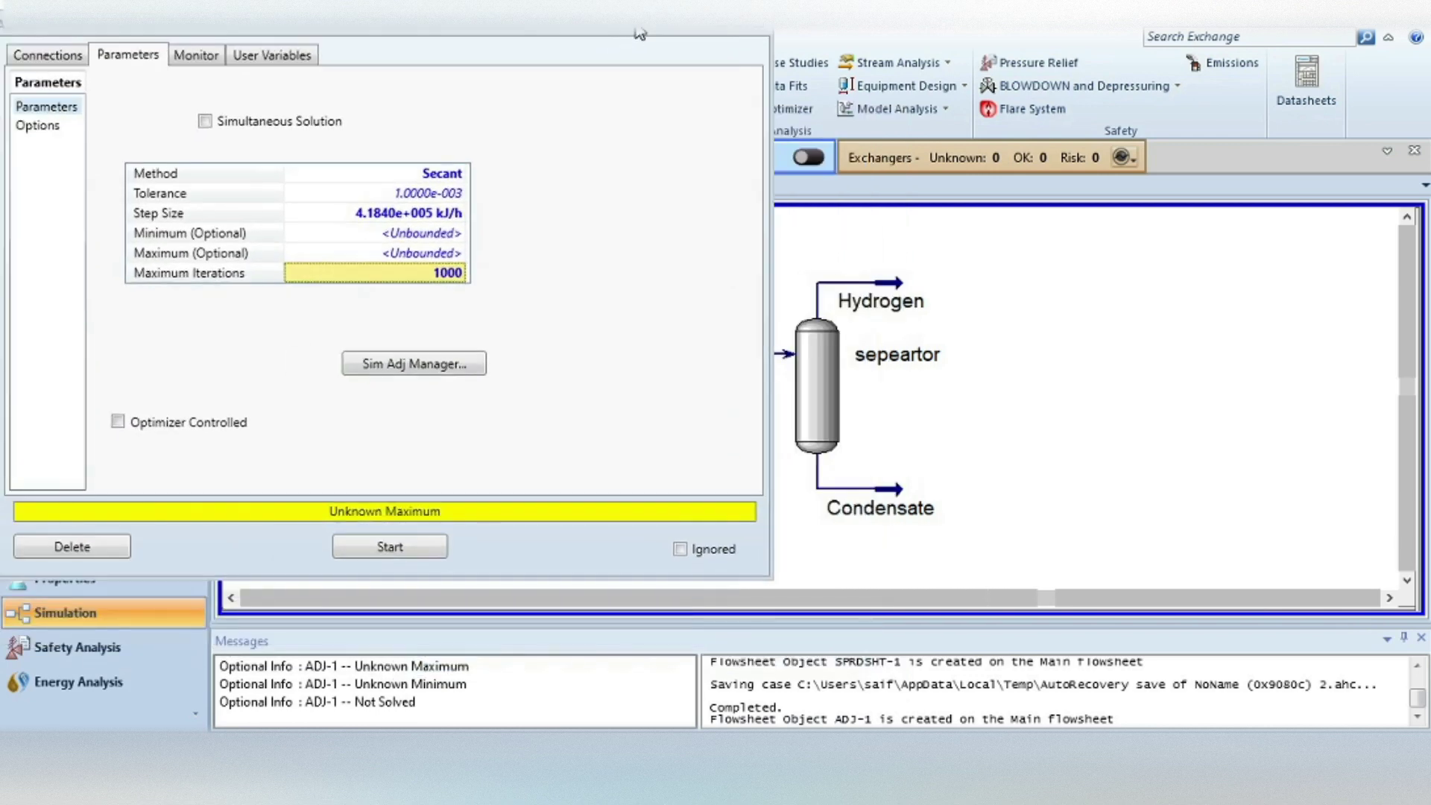
left_click(373, 551)
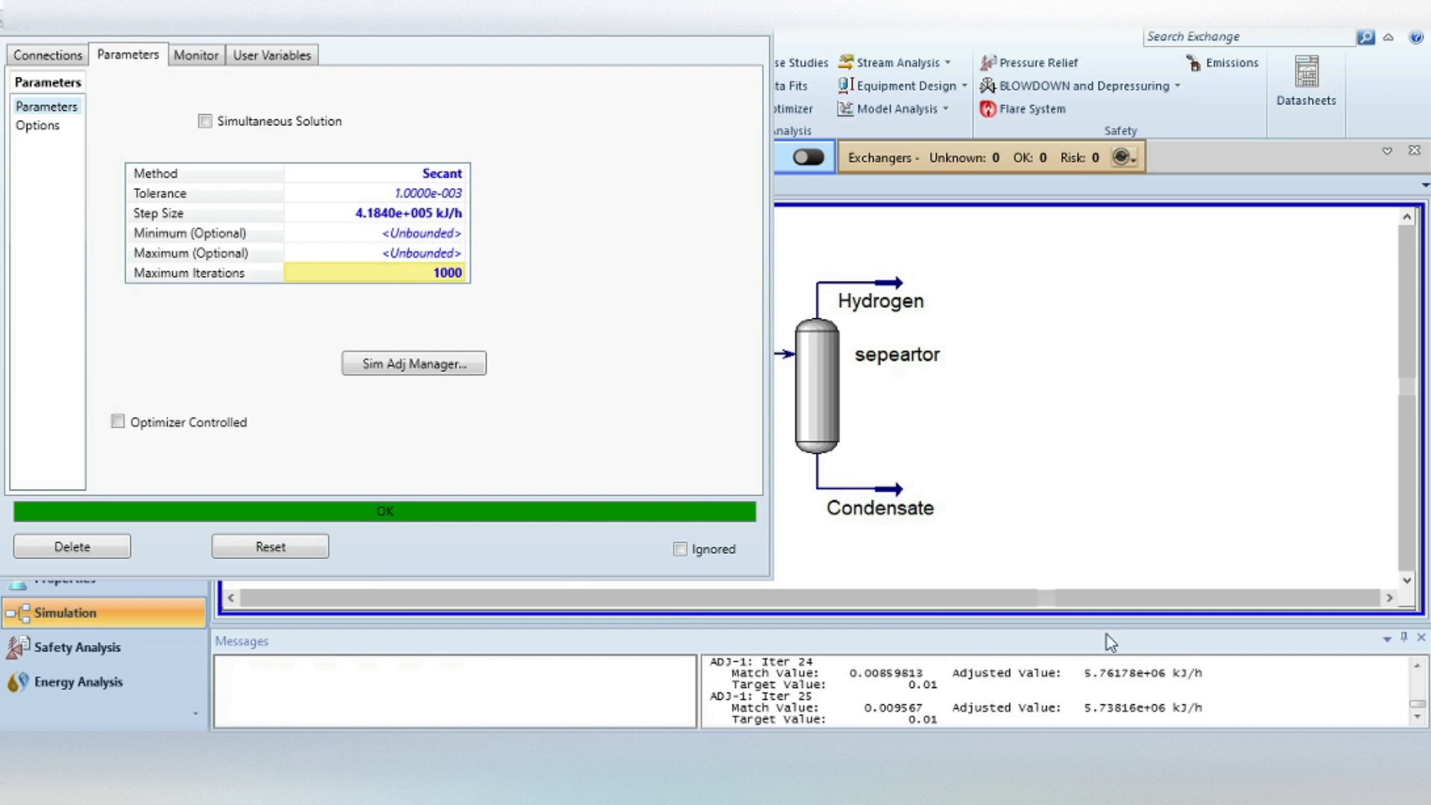
left_click(758, 34)
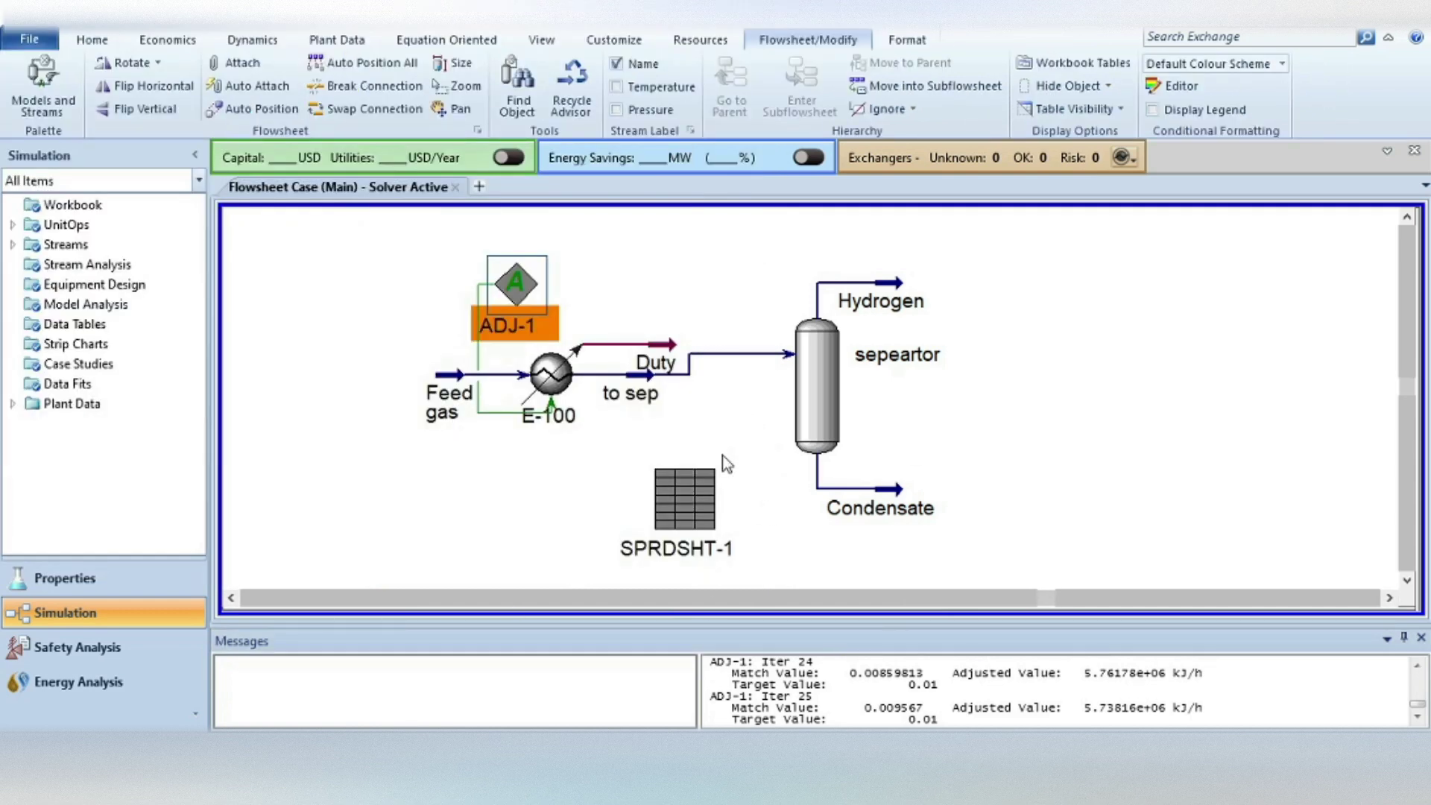
left_click(415, 478)
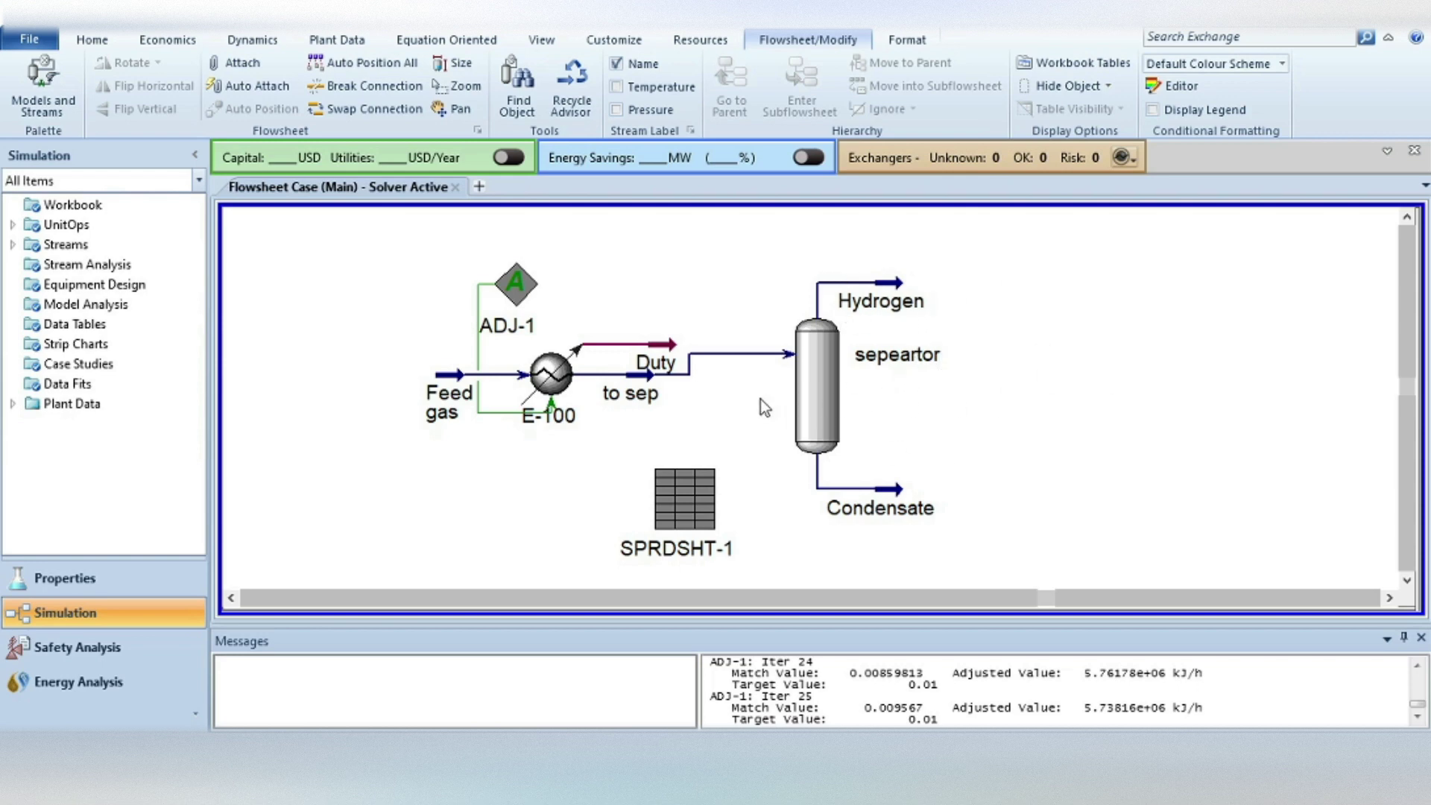
right_click(396, 462)
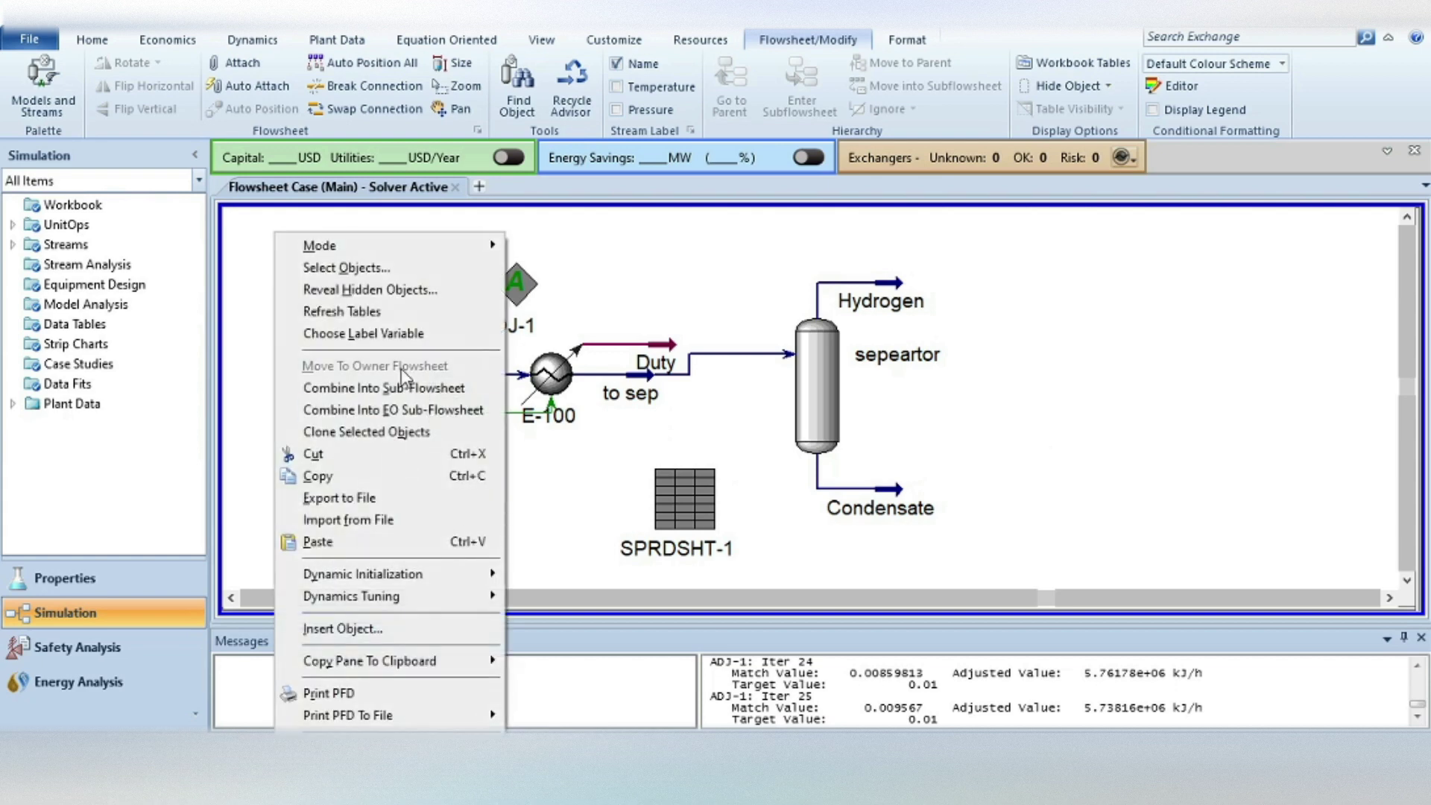
Insert a Compositions workbook table and position it beside the flowsheet diagram
left_click(409, 638)
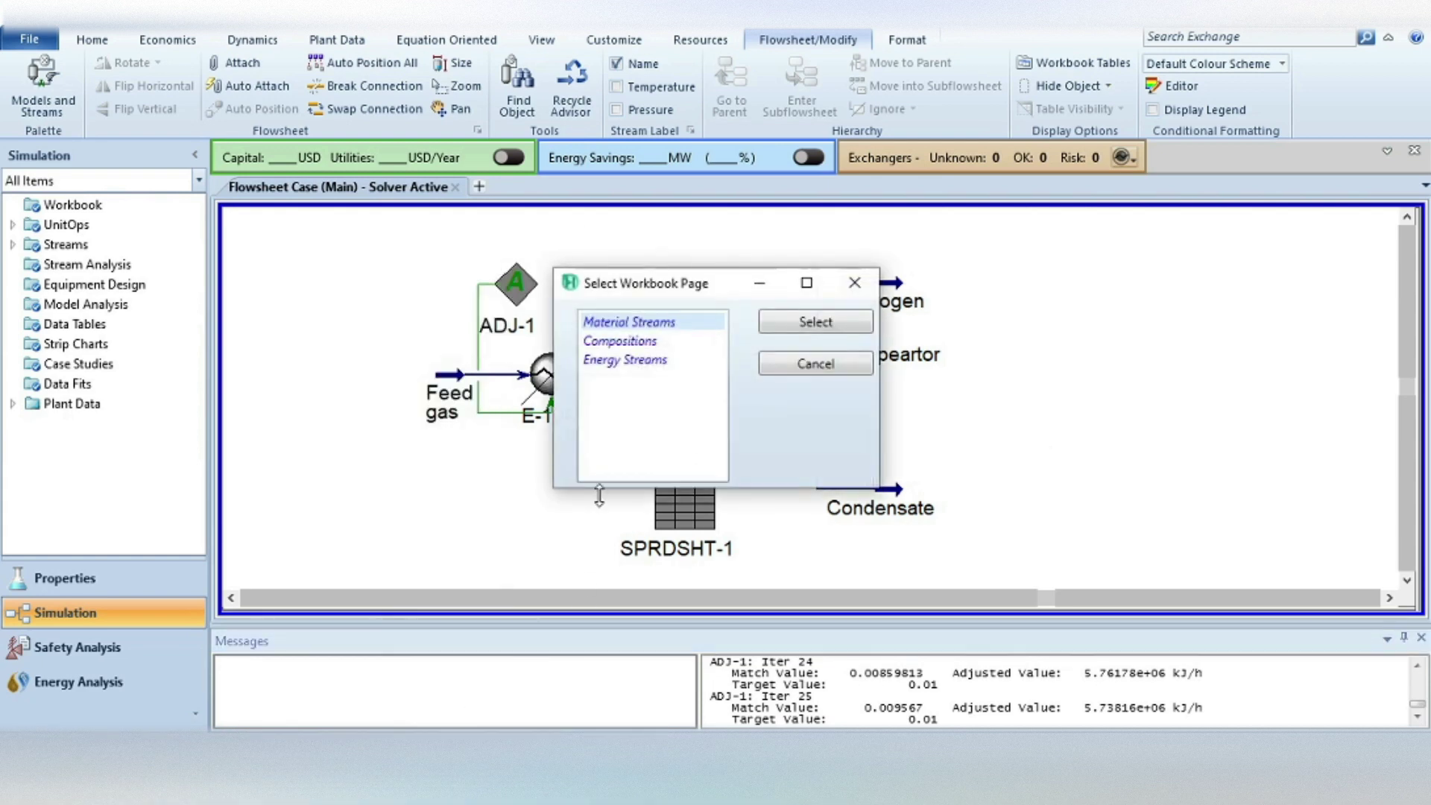
left_click(633, 346)
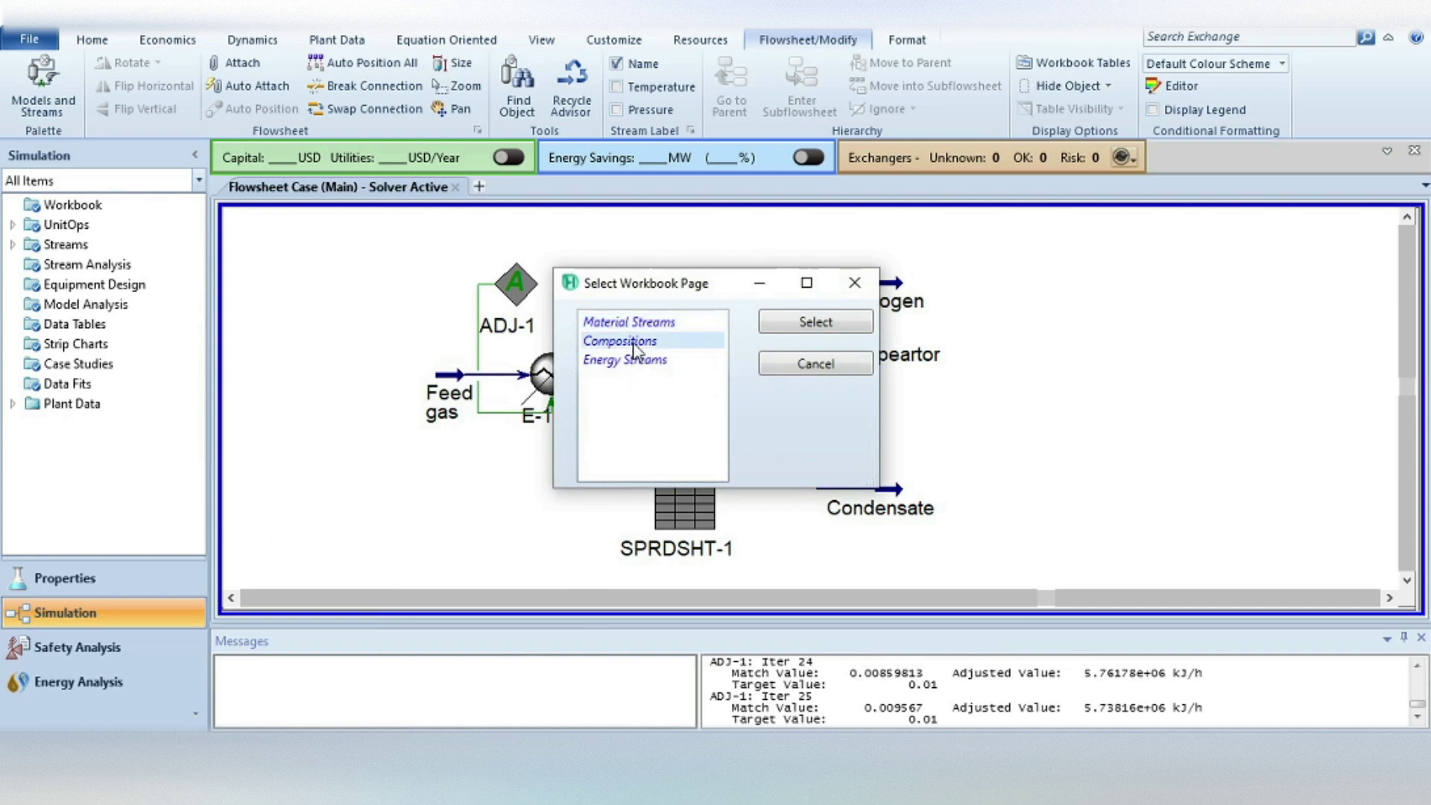
left_click(816, 325)
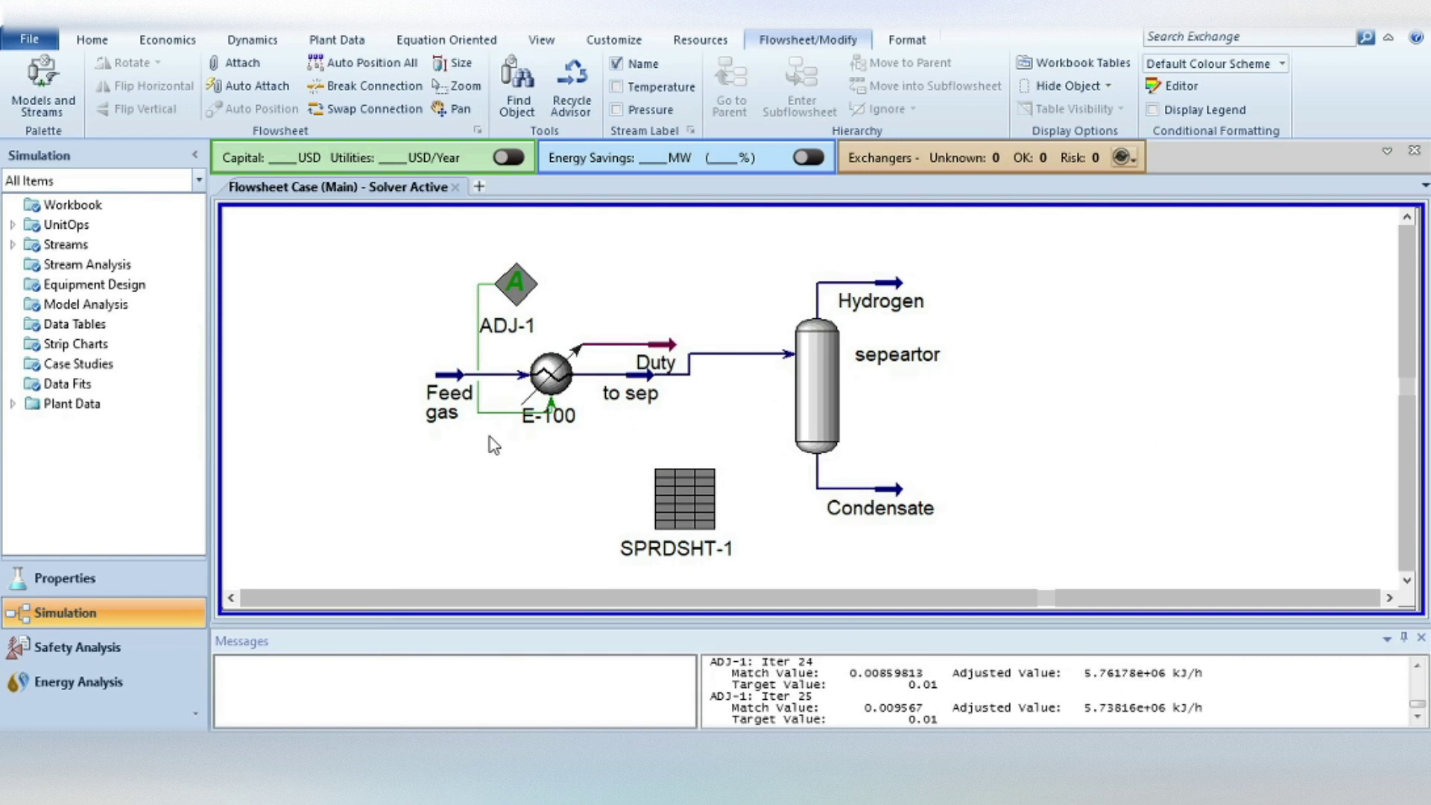
scroll(448, 443, "down", 1)
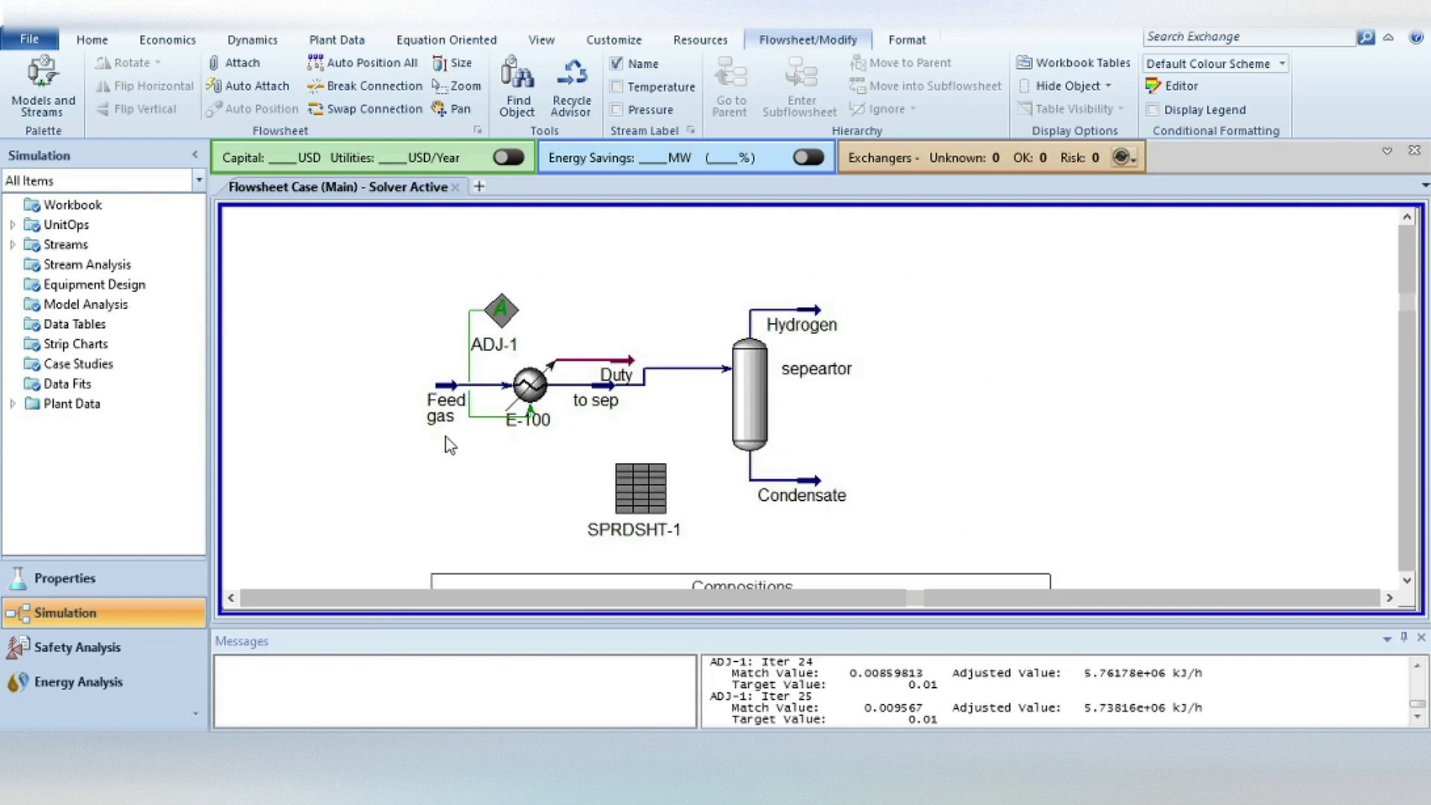
scroll(448, 444, "down", 1)
scroll(447, 444, "down", 1)
scroll(448, 443, "down", 1)
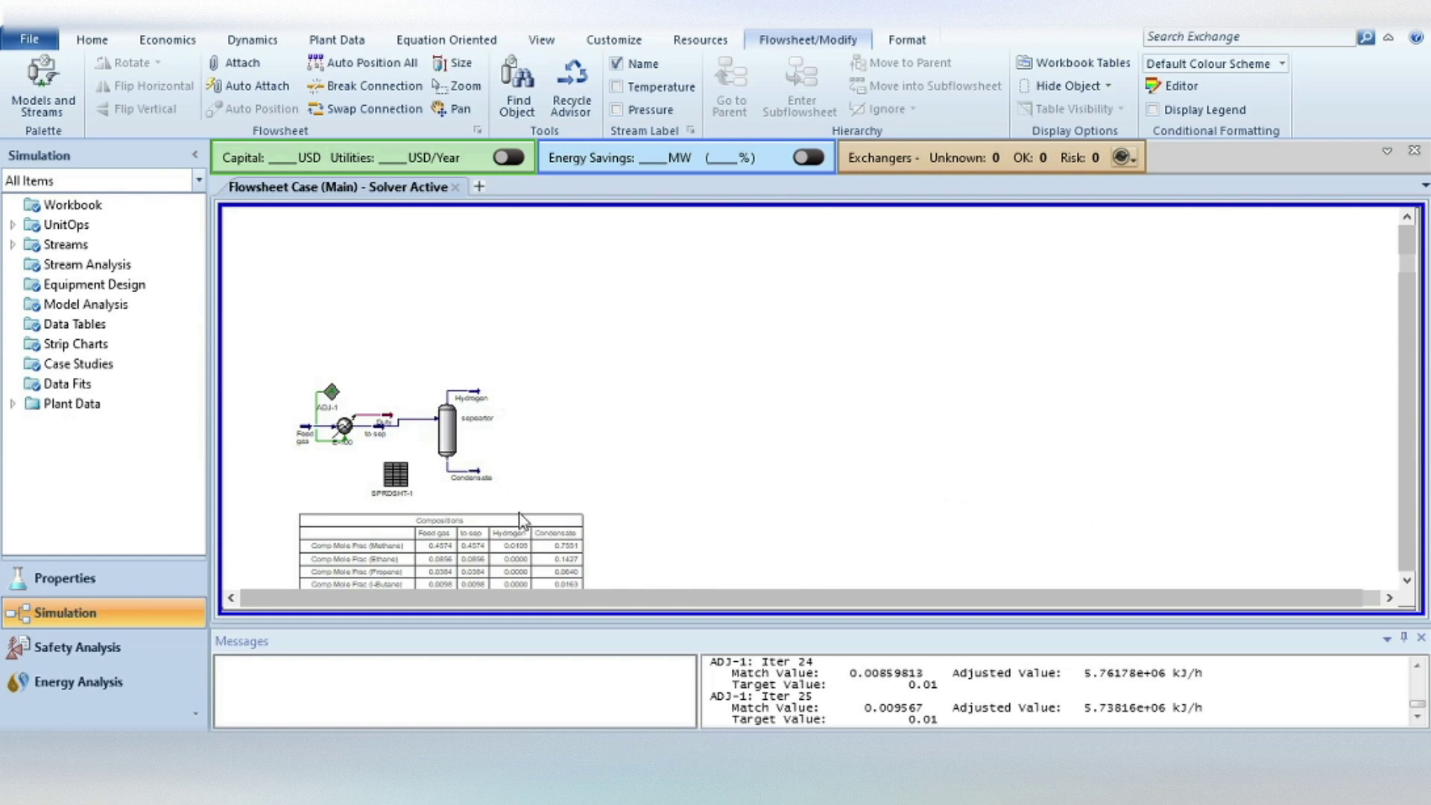
mouse_move(523, 521)
left_mouse_down()
mouse_move(799, 319)
mouse_move(782, 343)
left_mouse_up()
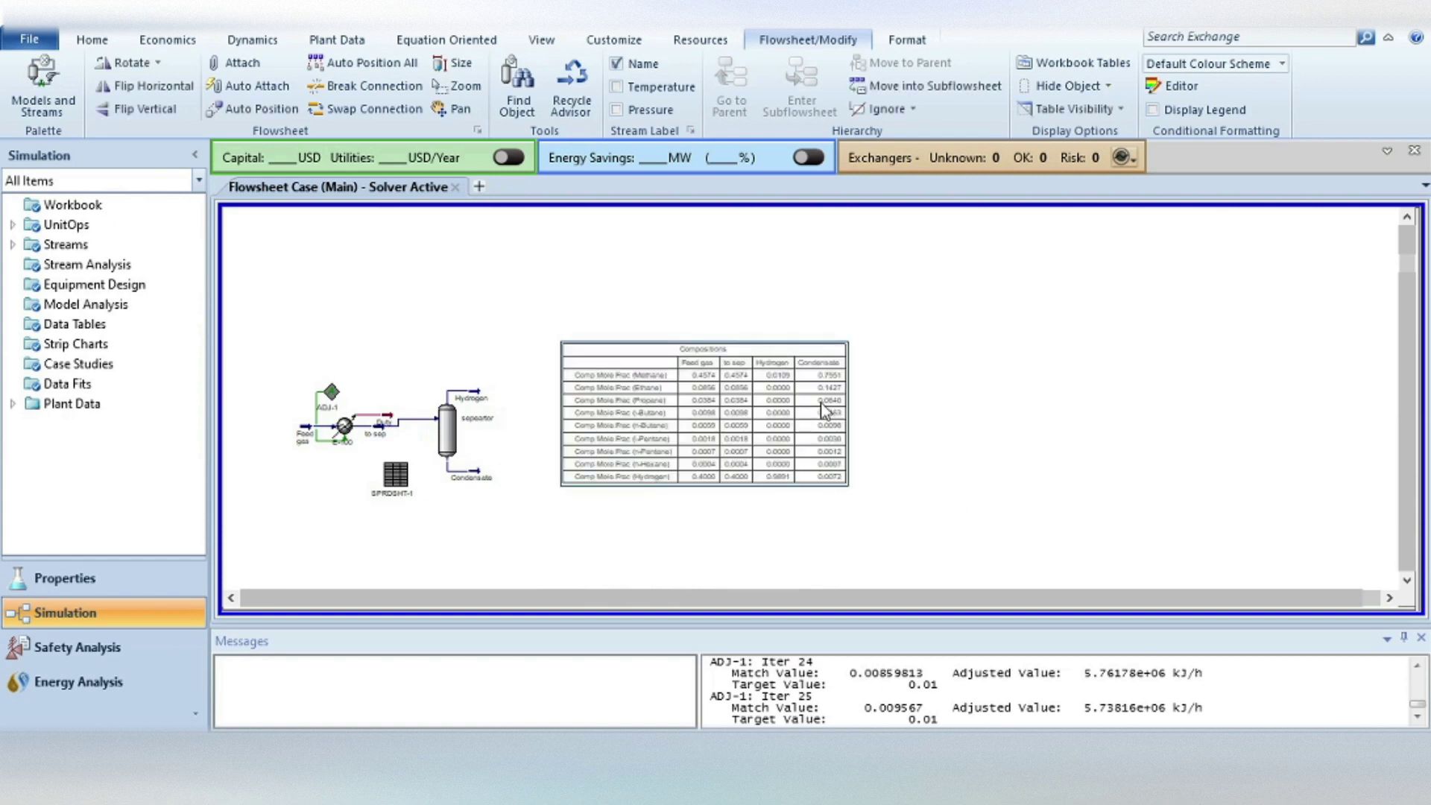
scroll(789, 480, "up", 2)
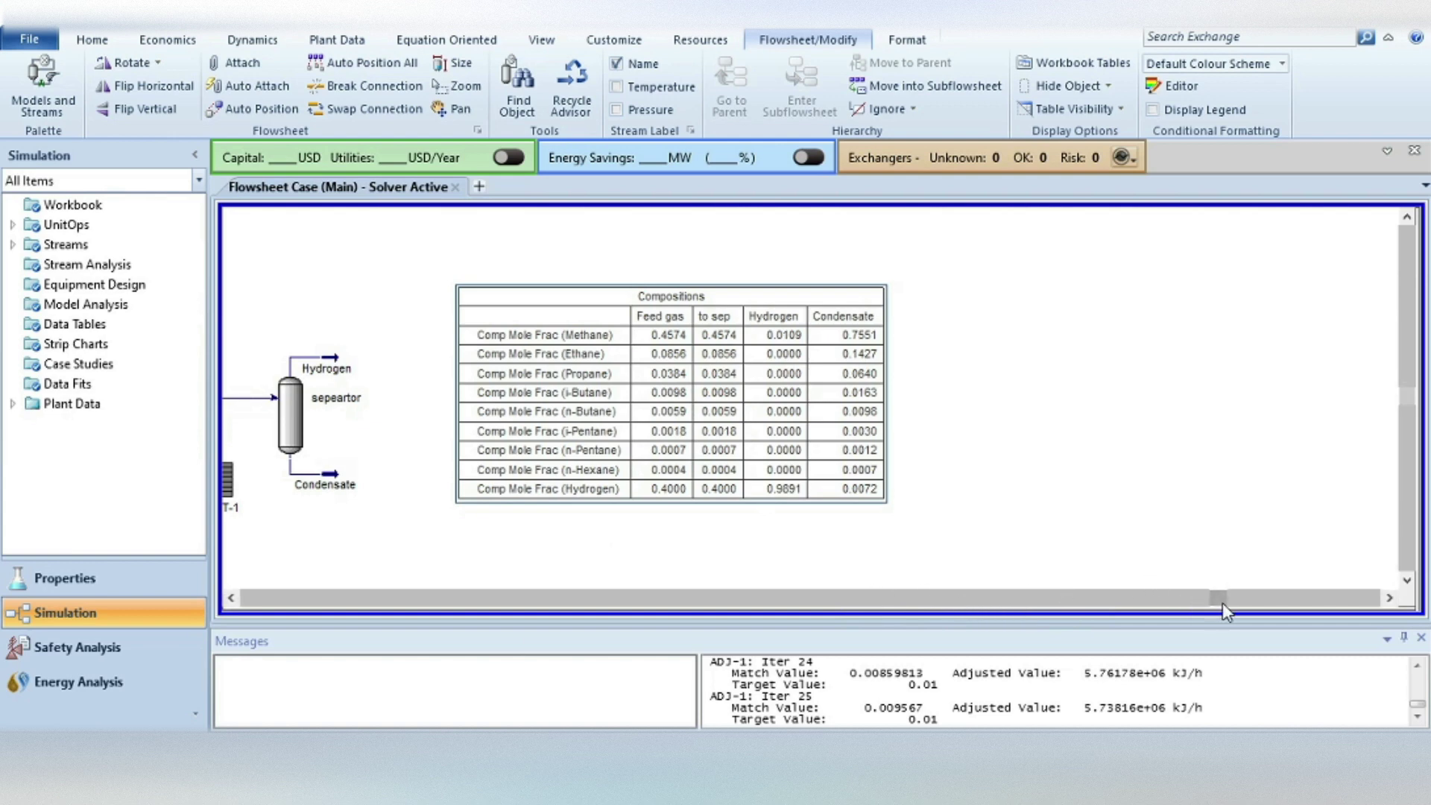
left_click_drag(1223, 598, 871, 601)
scroll(903, 564, "up", 1)
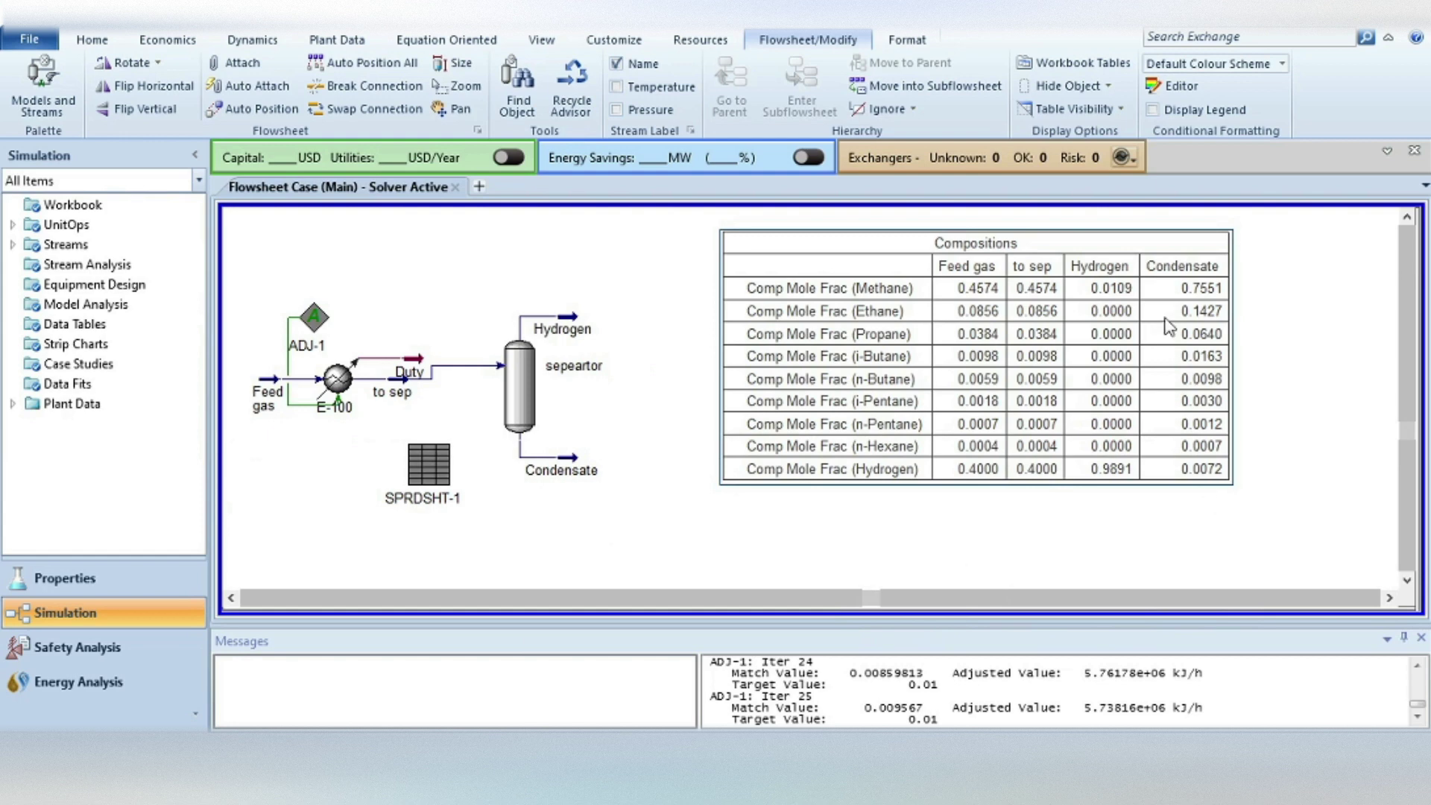